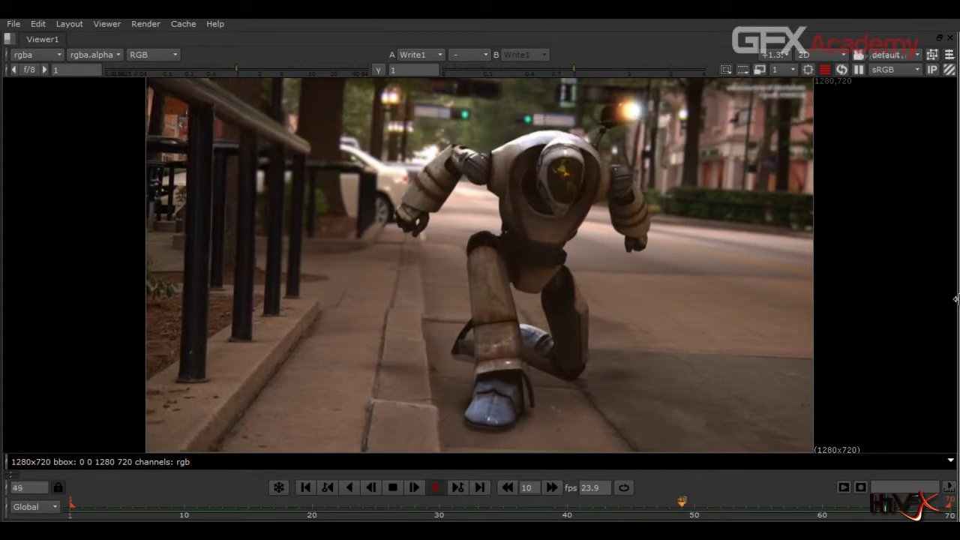
Load the StreetBg_9909559_#####.png sequence from the StreetBackground folder with a Read node and show it in Viewer1
click(395, 488)
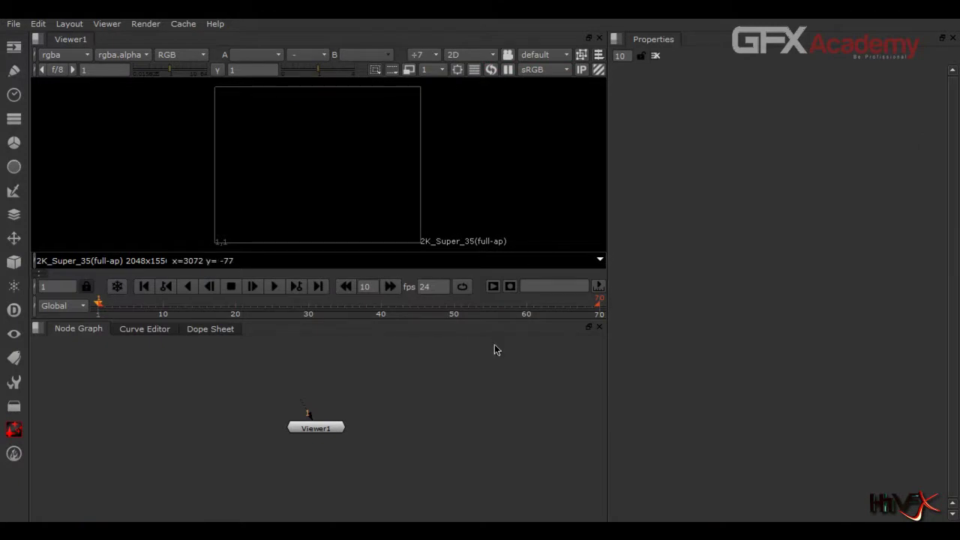
key(r)
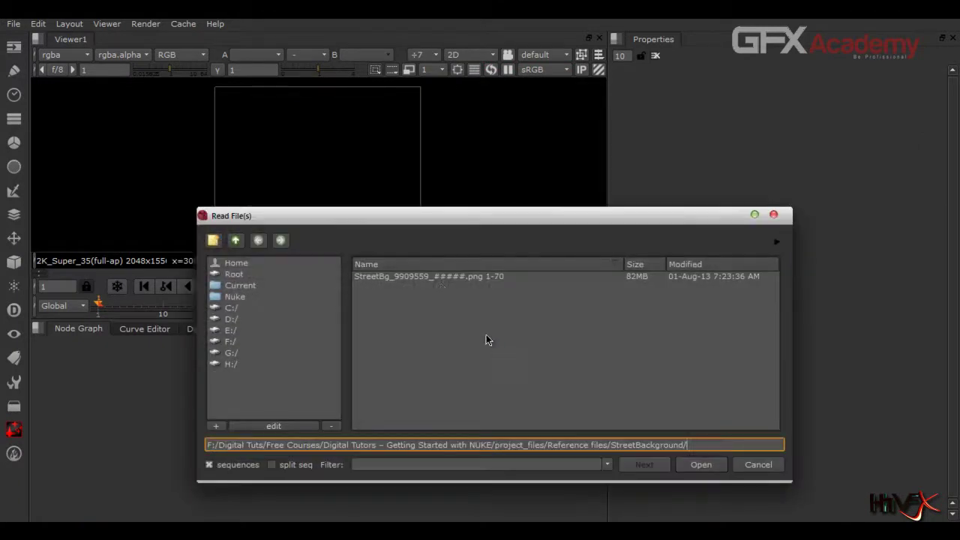
click(441, 276)
click(699, 464)
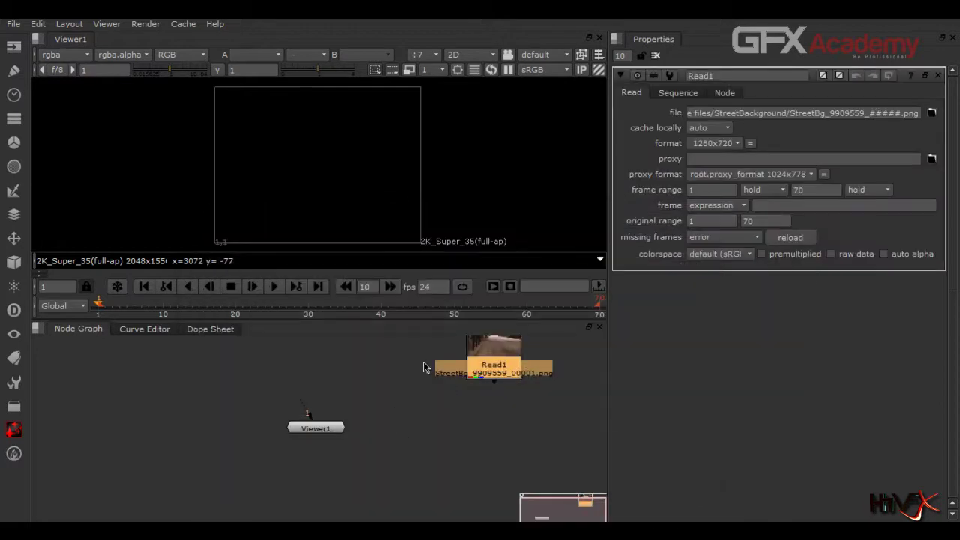
drag(480, 363, 376, 378)
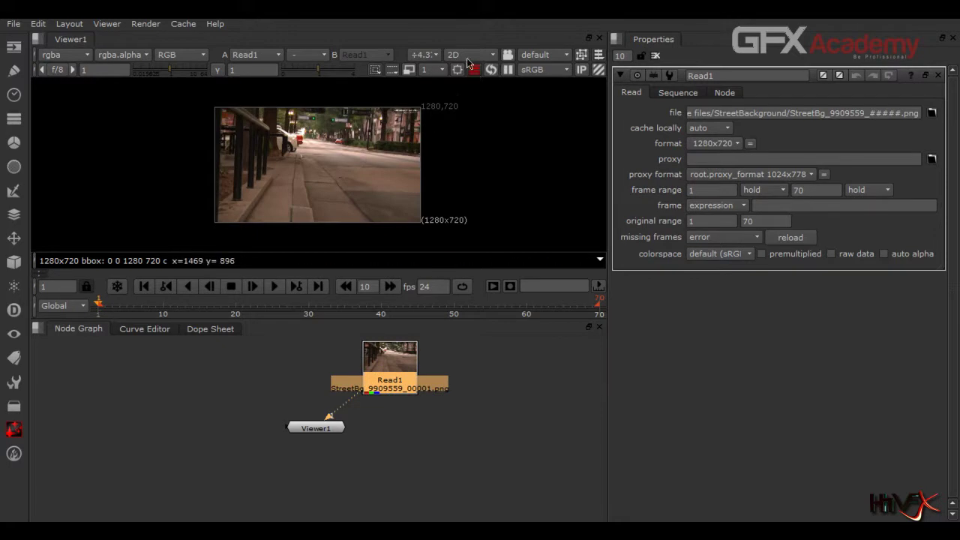
Enlarge the viewer area and play back the street background sequence, then stop the playback
scroll(336, 219, up, 2)
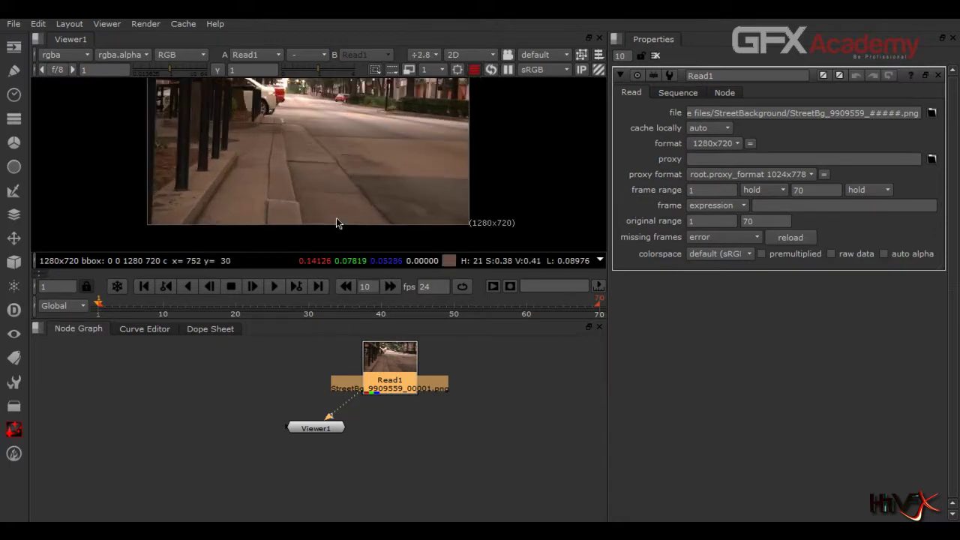
middle_drag(356, 170, 377, 218)
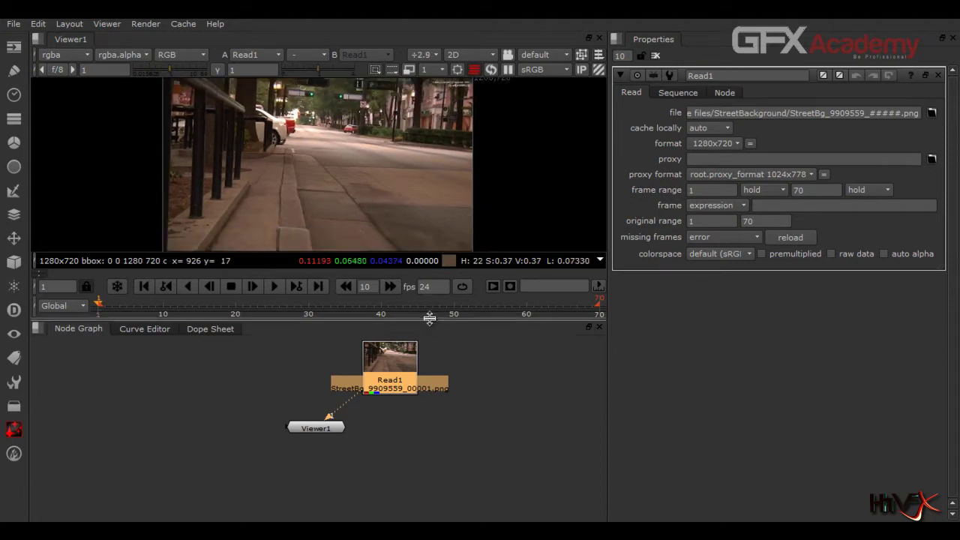
drag(428, 321, 432, 389)
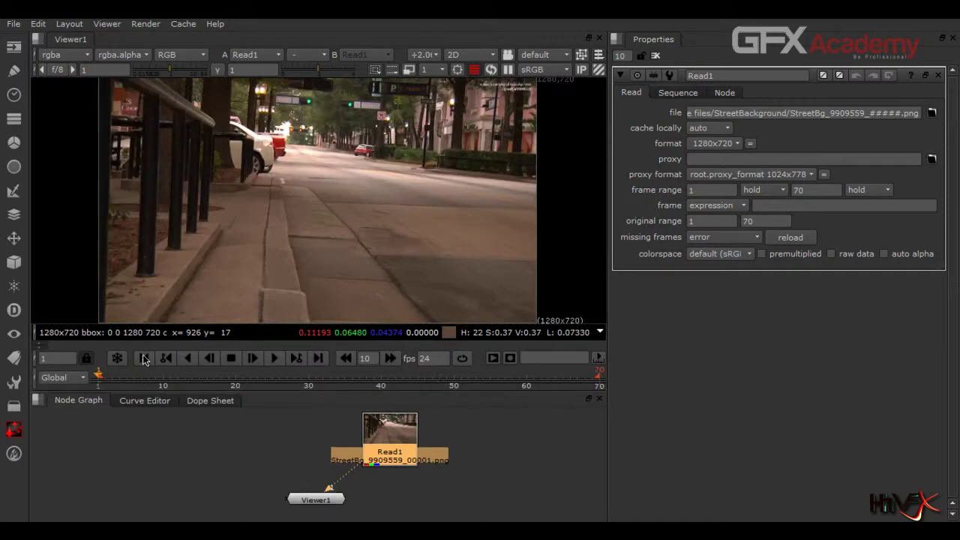
click(271, 361)
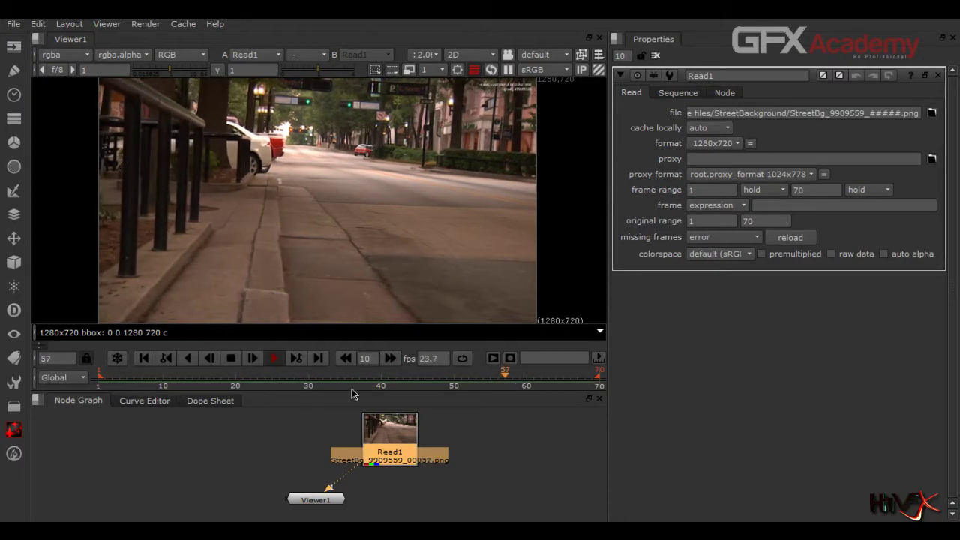
click(231, 358)
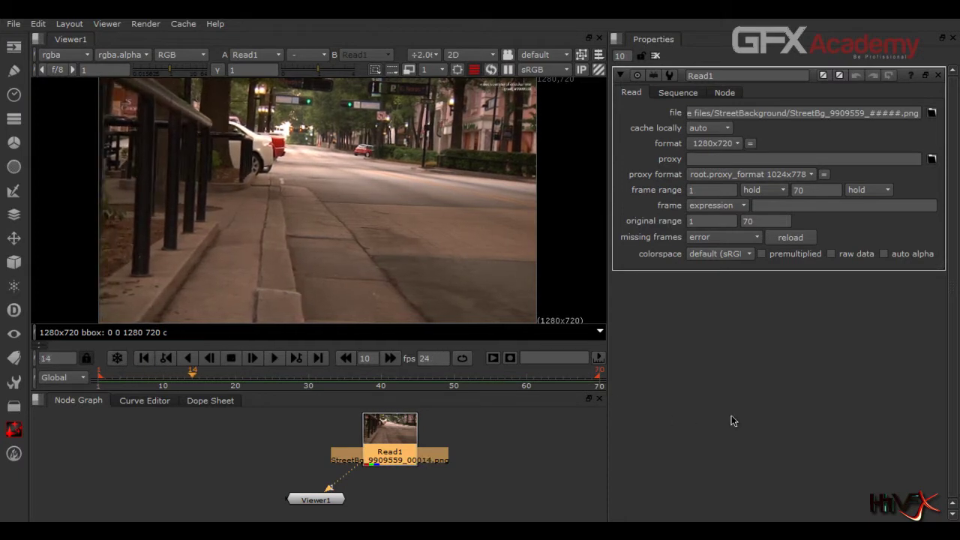
Set the project's full size format to 1280x720 and clear all open node properties
key(s)
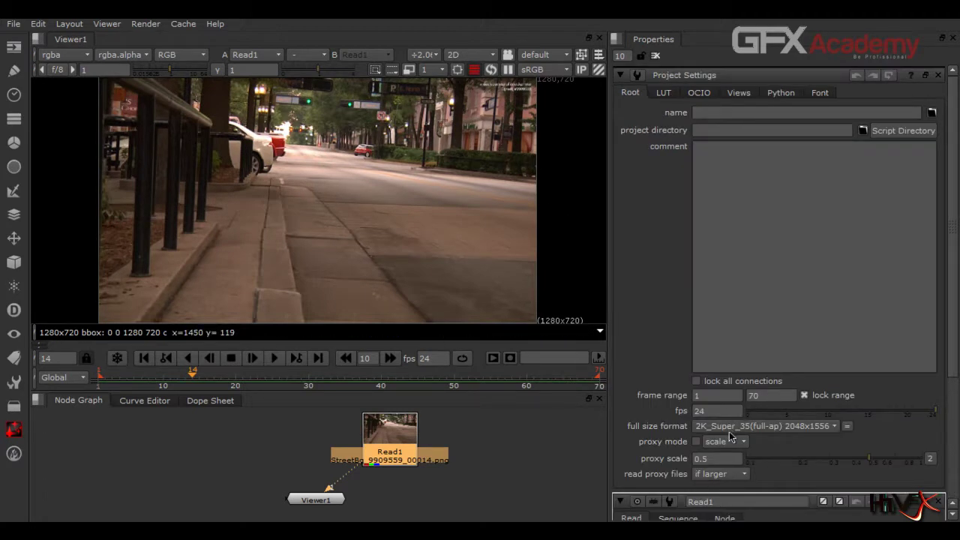
click(733, 426)
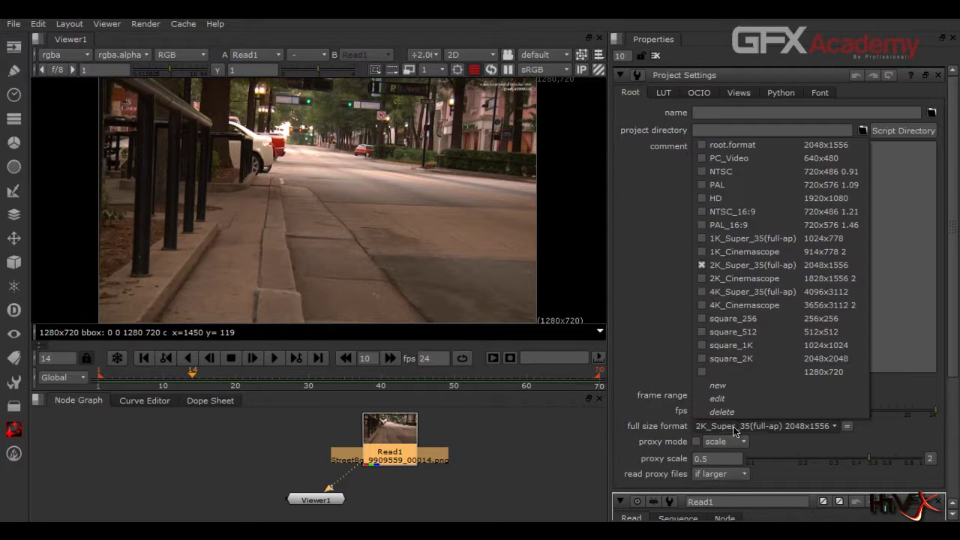
click(731, 371)
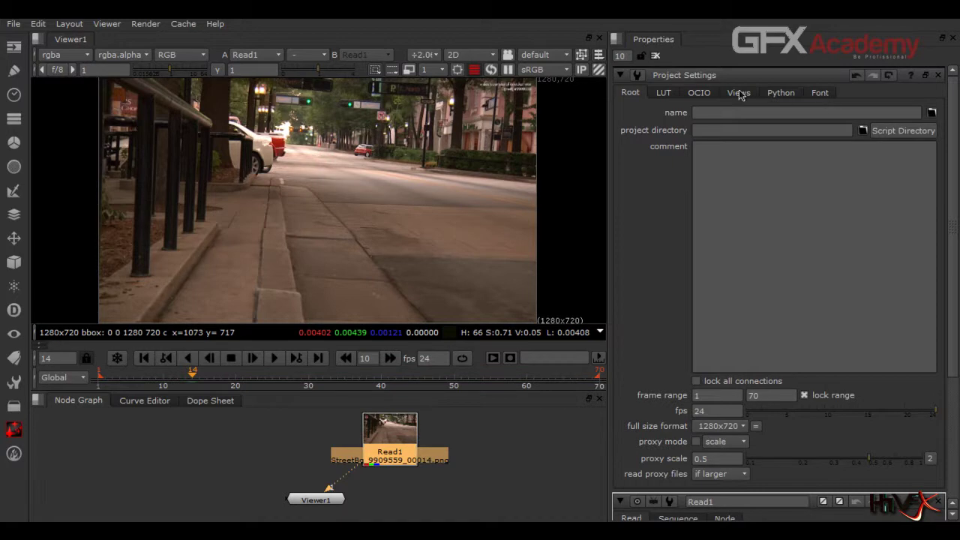
click(655, 56)
Enlarge the node graph area and align the street background Read node vertically with Viewer1
scroll(391, 247, up, 3)
scroll(391, 248, down, 4)
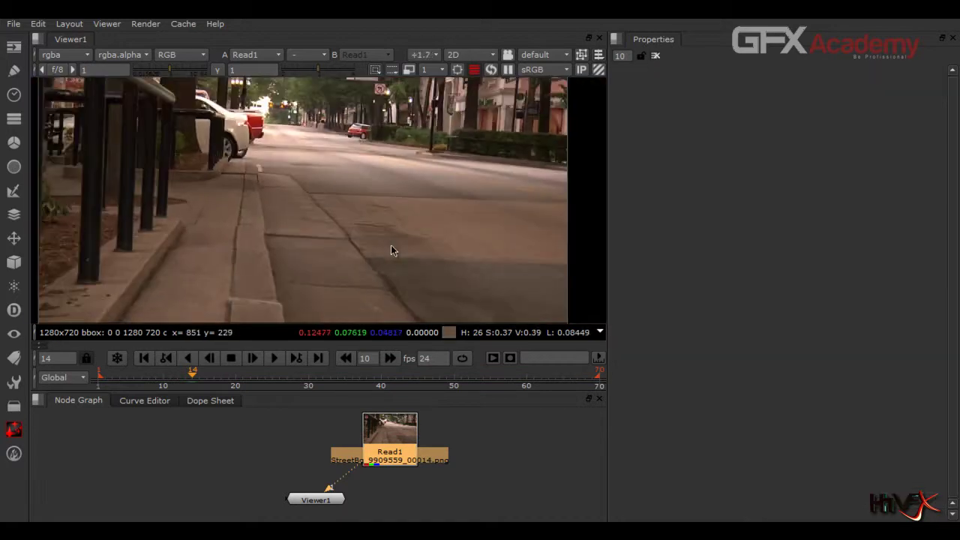
scroll(391, 250, up, 1)
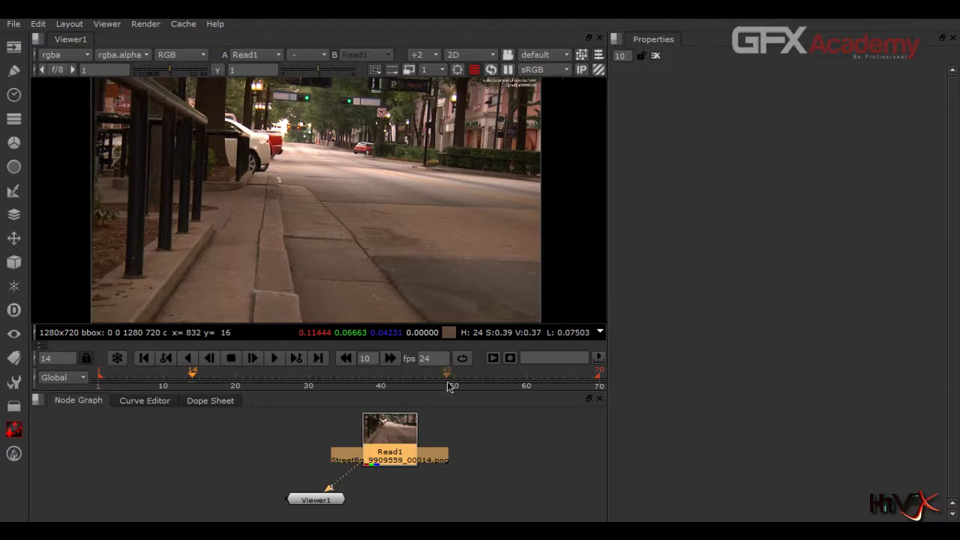
drag(448, 393, 450, 290)
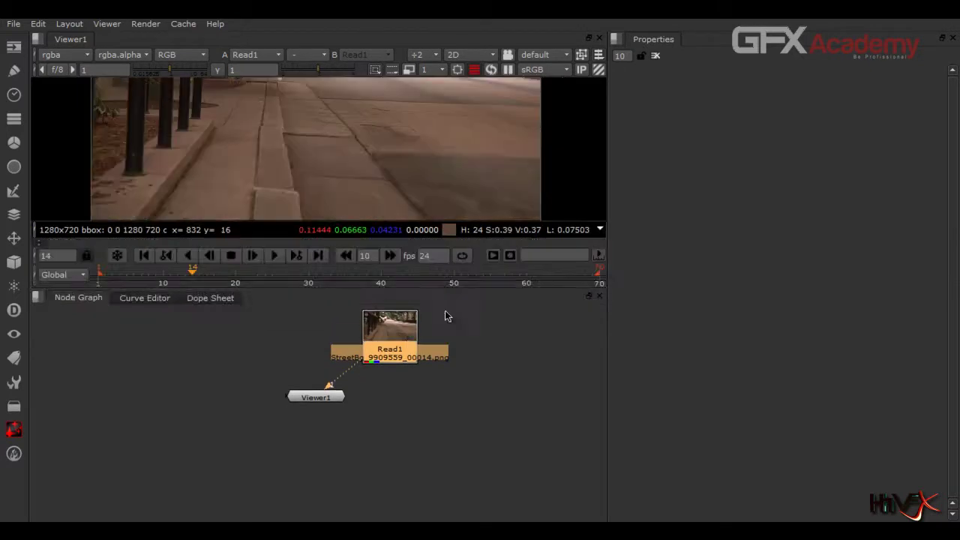
middle_drag(405, 349, 366, 413)
drag(366, 412, 294, 368)
Import the Beauty.####.tga sequence from the beauty folder with a new Read node
click(367, 386)
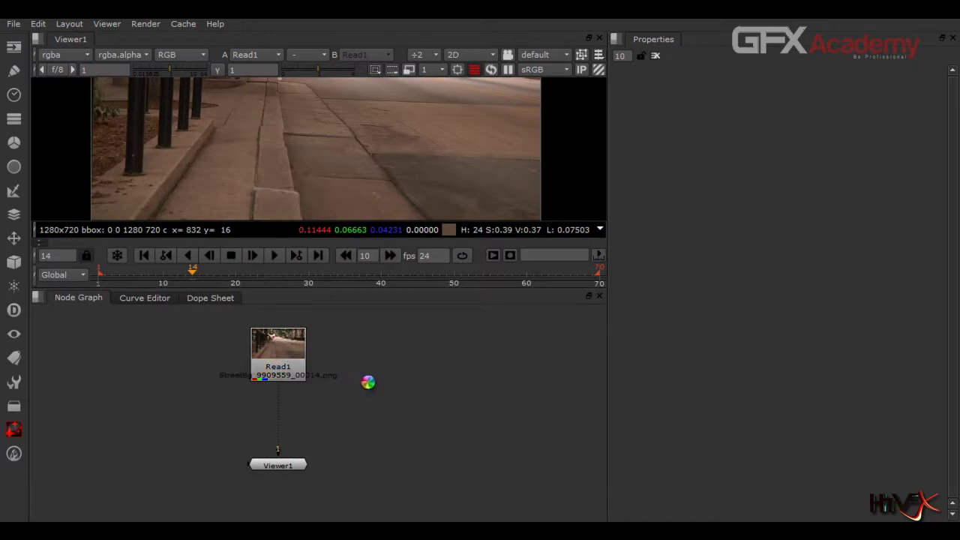
key(r)
drag(378, 255, 523, 71)
click(255, 96)
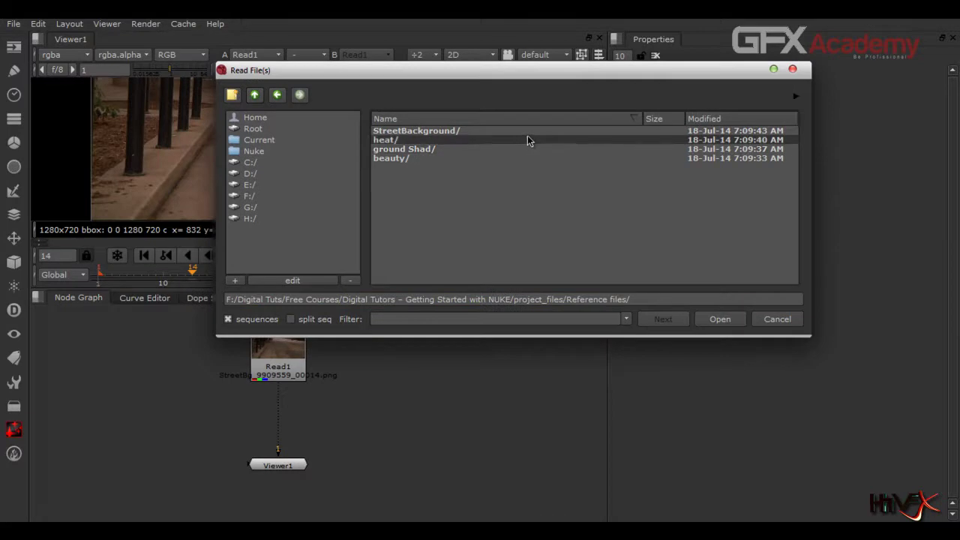
double_click(525, 158)
click(444, 132)
click(716, 323)
Import the Ground_Shadow.####.tga sequence from the ground Shad folder with another Read node
key(r)
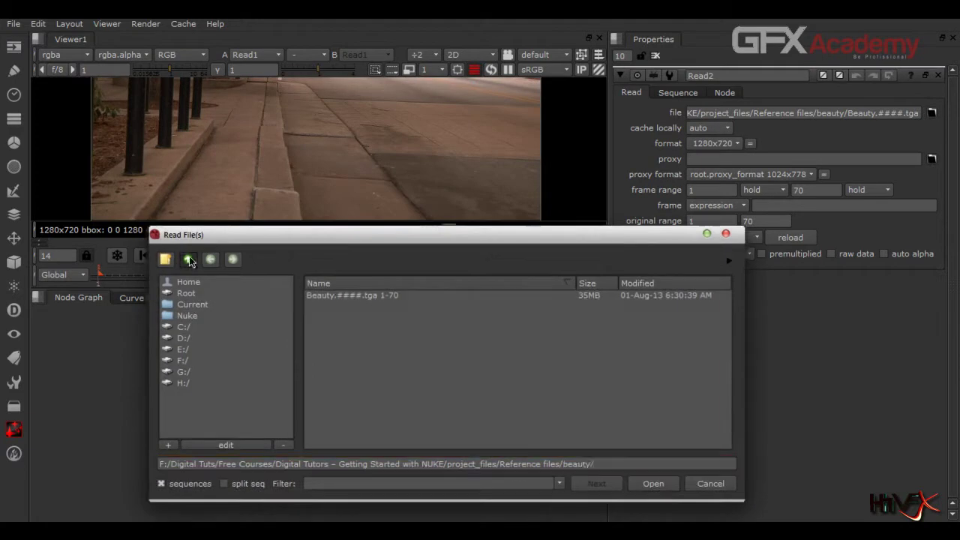
click(189, 259)
double_click(336, 312)
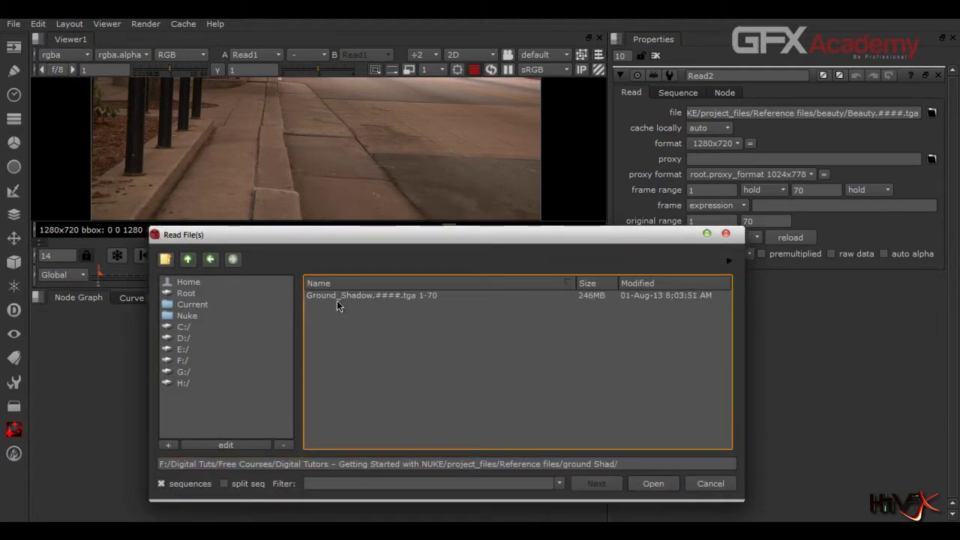
click(337, 299)
click(642, 482)
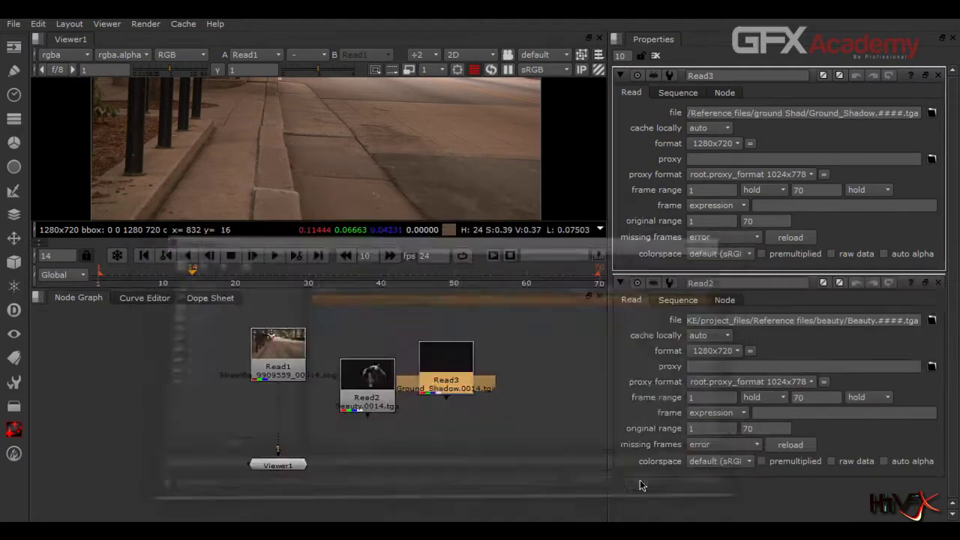
Import the Gun_Heat.####.tga sequence from the heat folder with a further Read node
click(371, 447)
key(r)
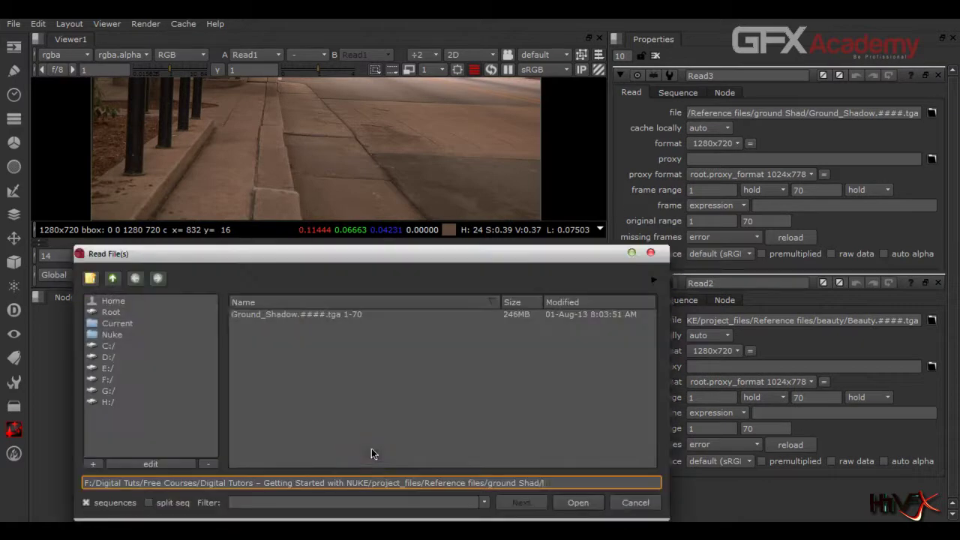
click(114, 279)
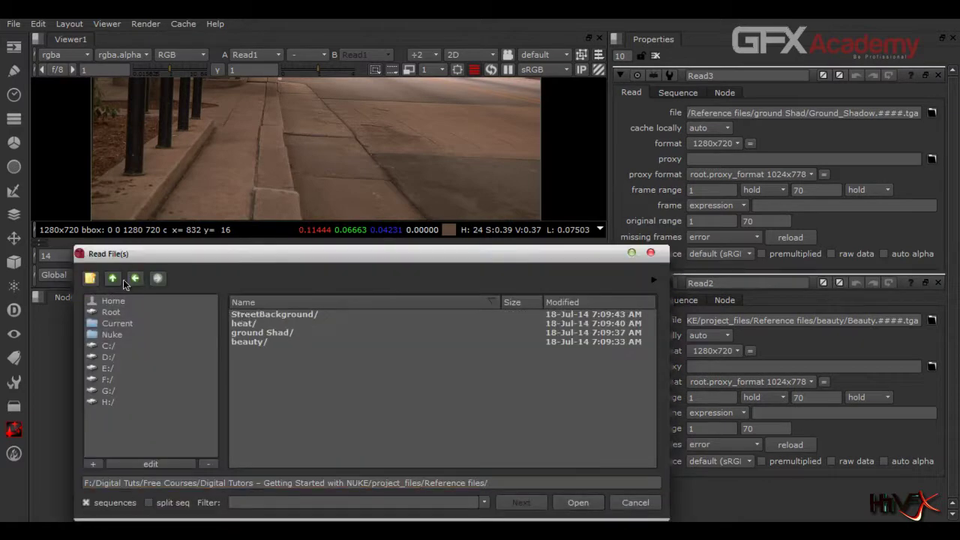
double_click(285, 323)
click(341, 316)
click(574, 503)
Spread out the nodes, with the street background and Viewer1 apart from a row of the beauty, ground shadow and gun heat nodes
drag(375, 452, 535, 359)
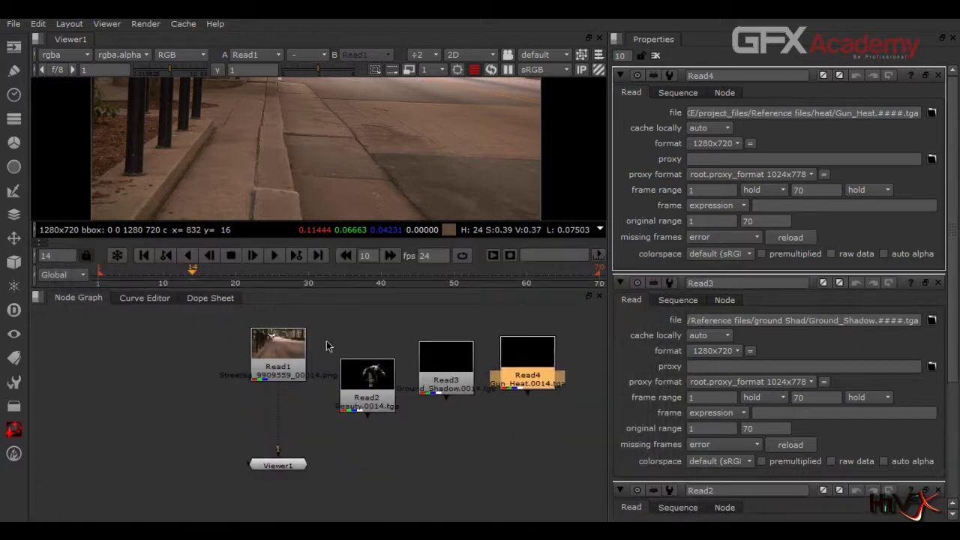
drag(343, 310, 223, 477)
drag(279, 362, 143, 354)
click(199, 383)
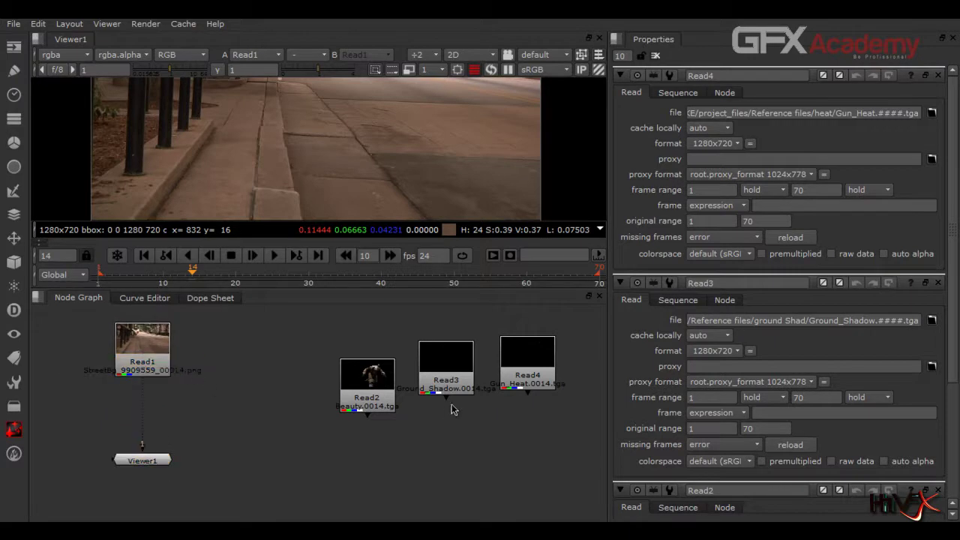
drag(375, 386, 366, 354)
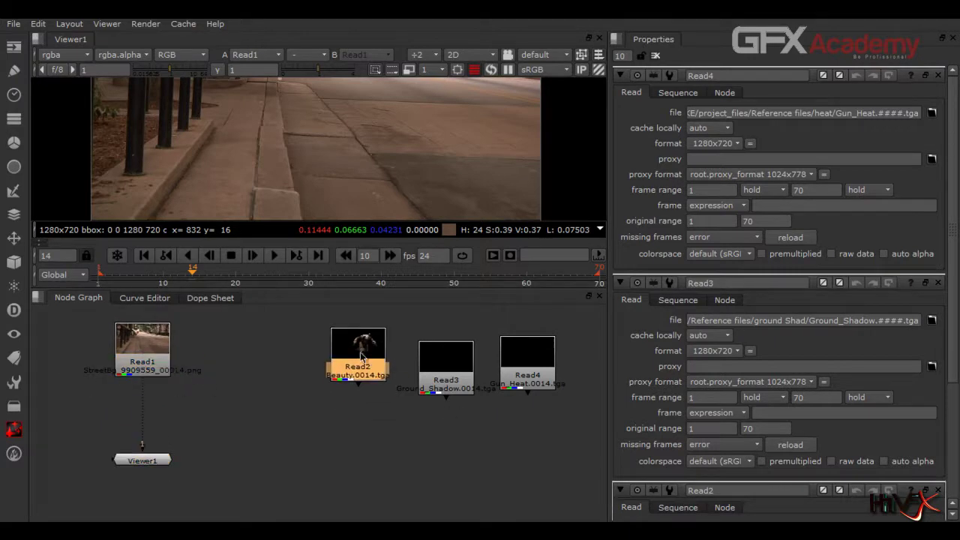
Show the beauty render in the viewer and play it from the first frame
key(minus)
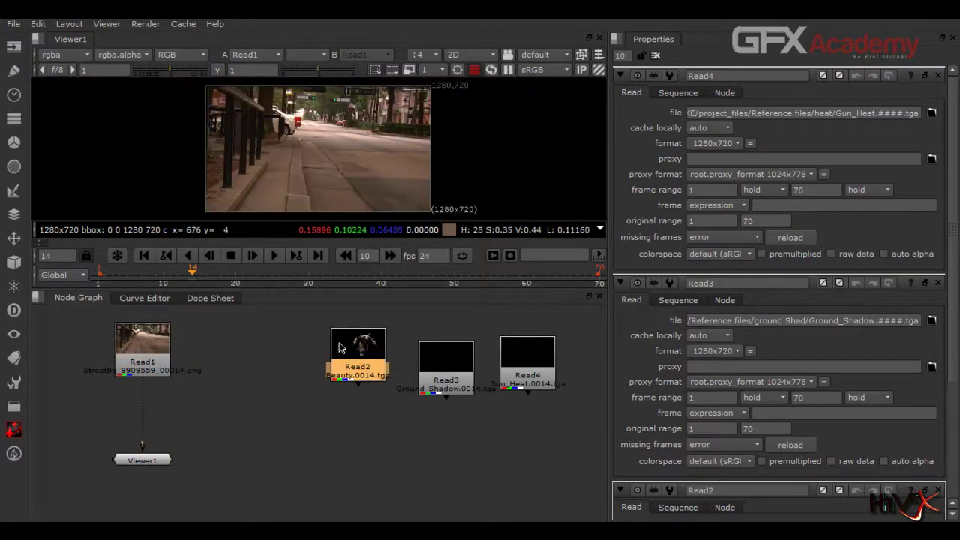
key(1)
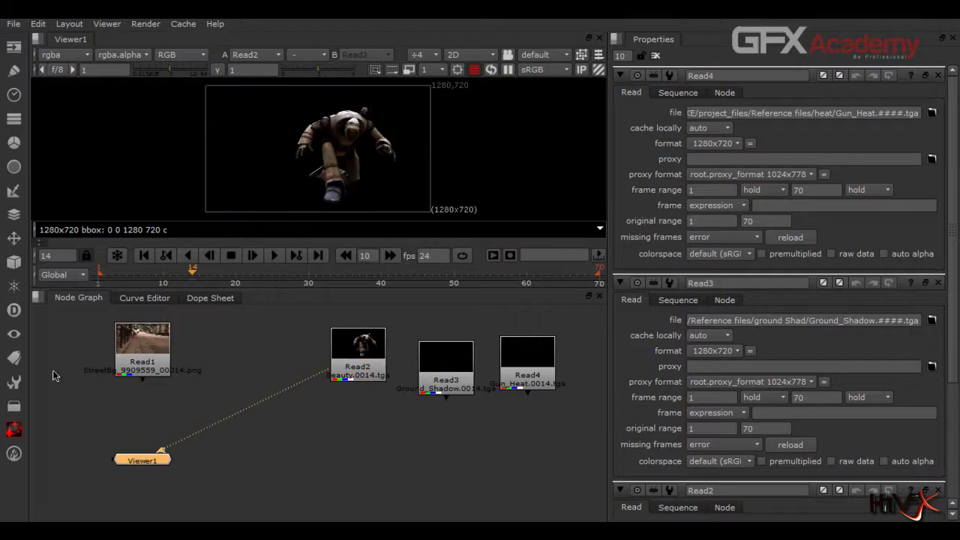
click(143, 258)
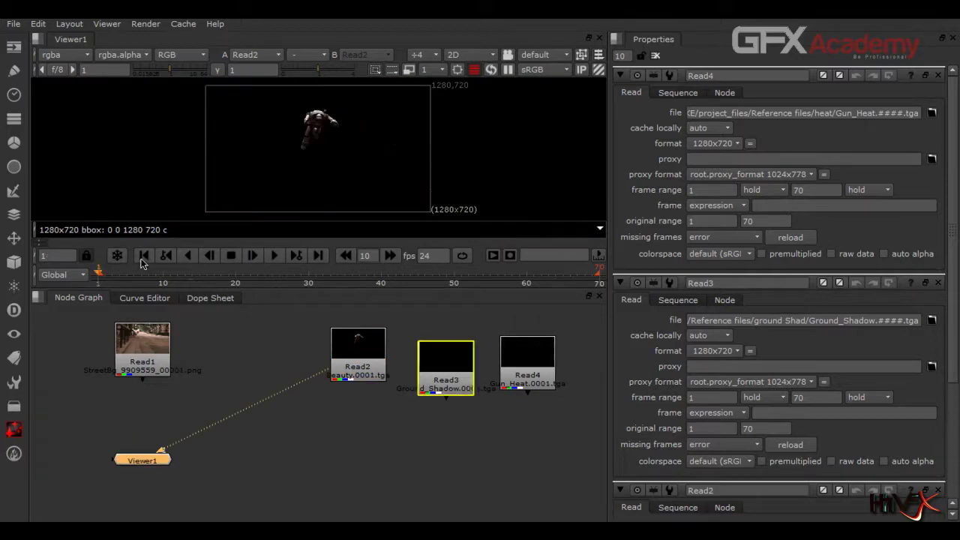
click(276, 256)
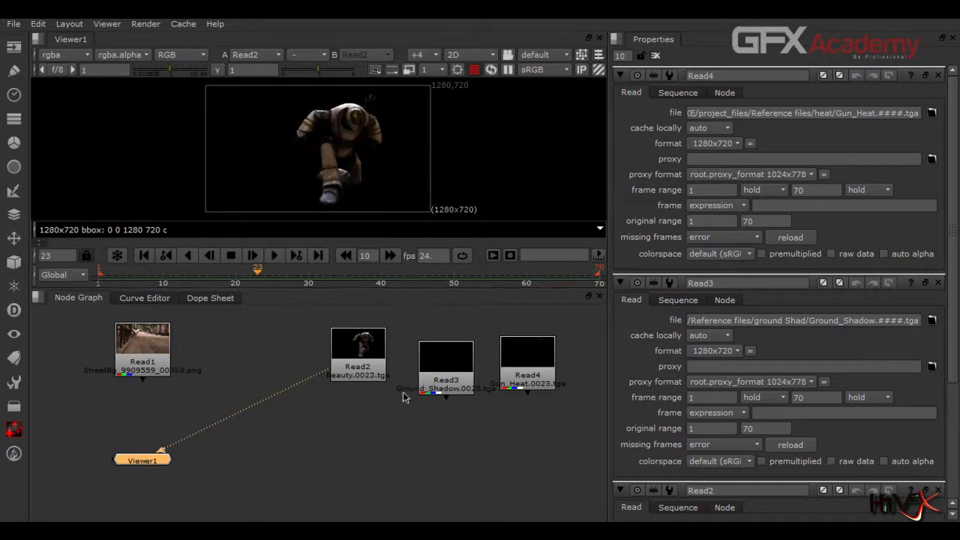
Connect the viewer to the ground shadow node and play its sequence from the first frame, then stop
drag(324, 373, 447, 360)
click(145, 255)
click(273, 255)
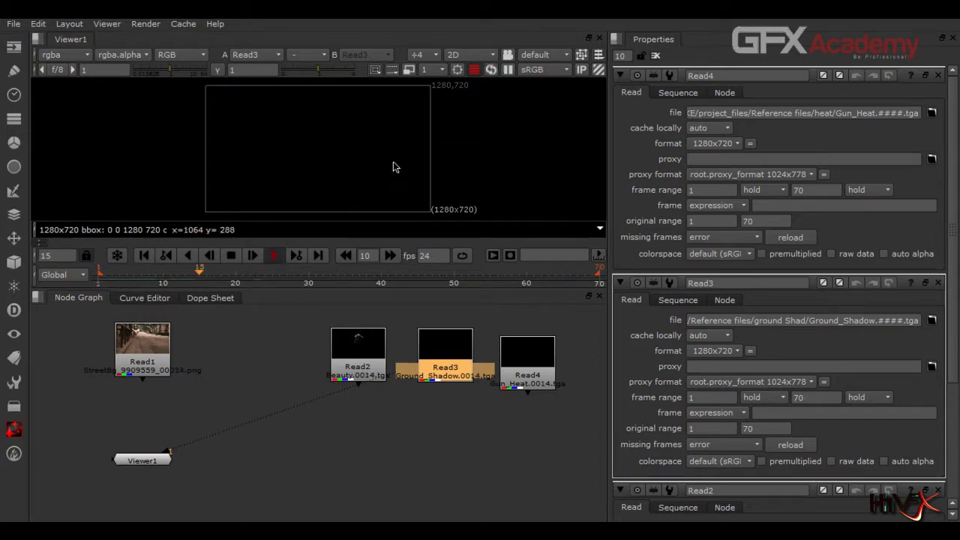
click(231, 256)
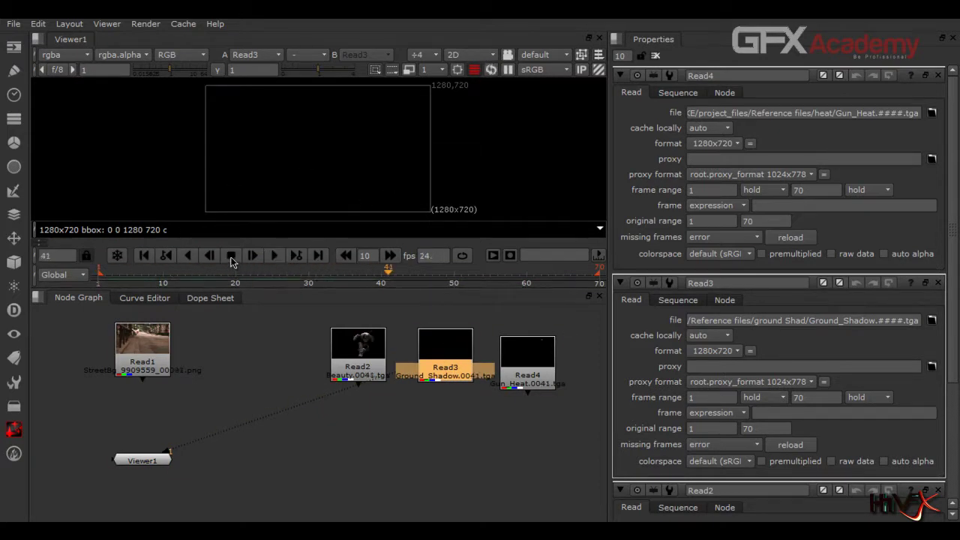
Display the alpha channel of the ground shadow pass and scrub through the timeline to inspect the shadow
key(a)
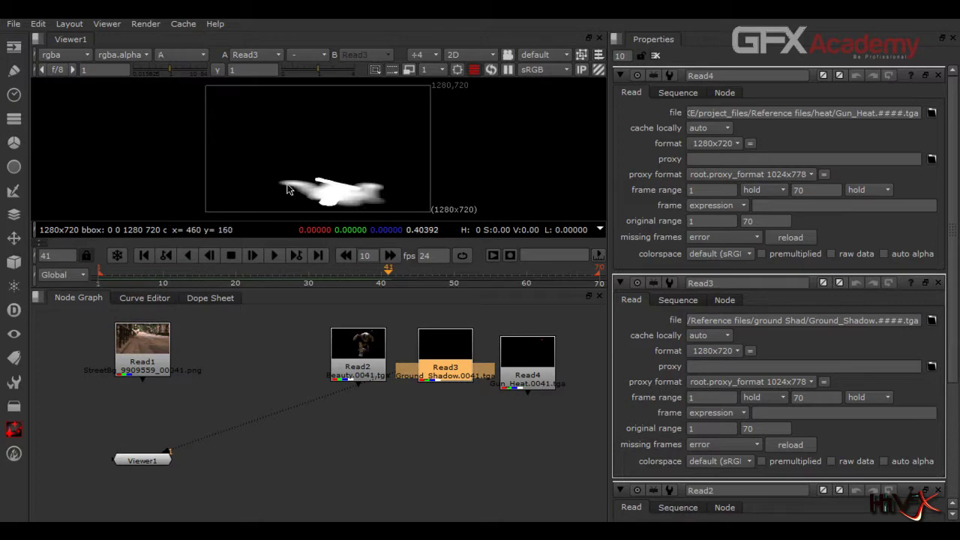
key(l)
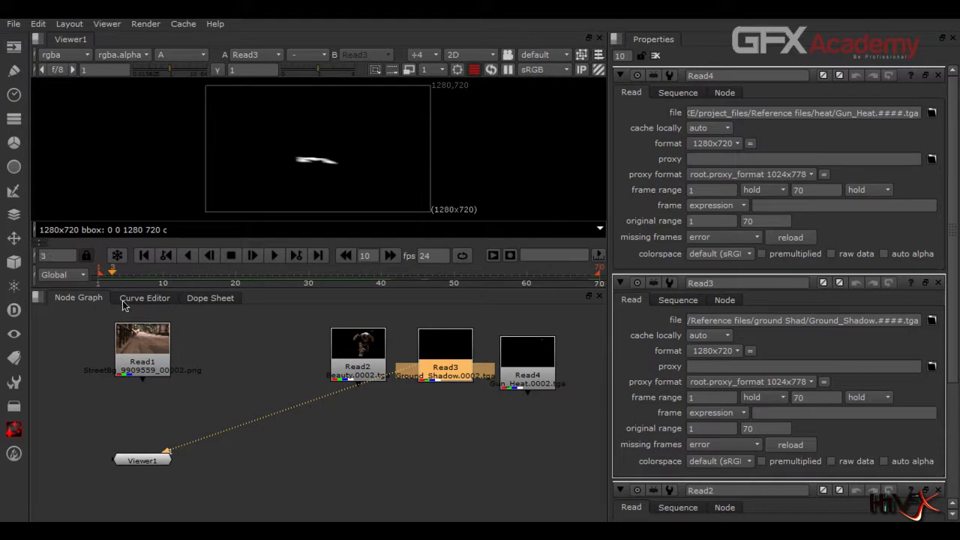
drag(346, 288, 603, 269)
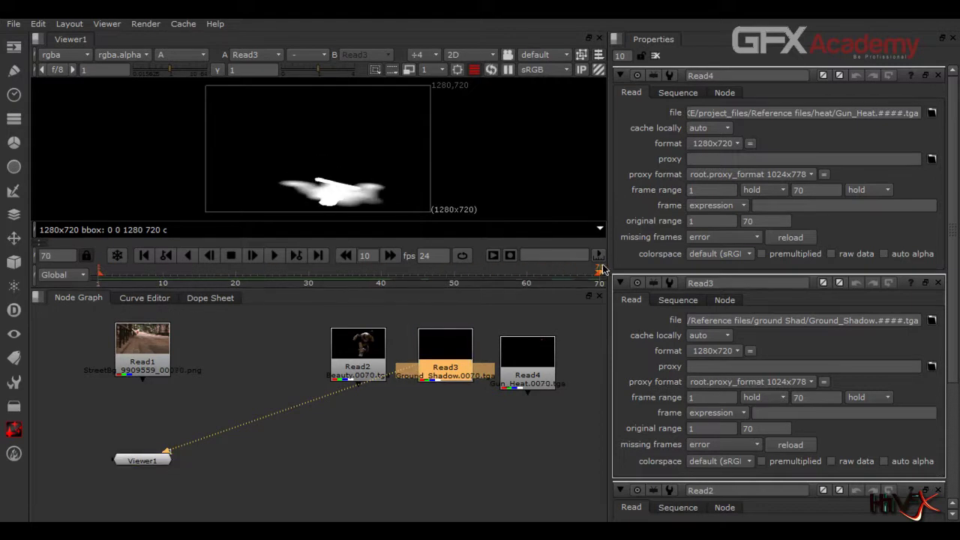
drag(495, 276, 420, 267)
Connect the viewer to the gun heat node and play its alpha from the first frame, then stop
drag(395, 387, 531, 367)
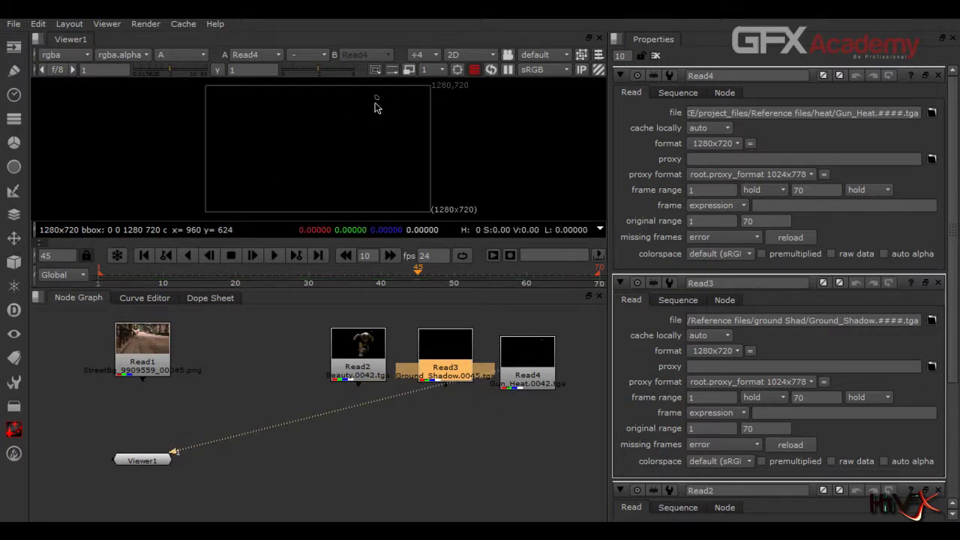
click(144, 255)
click(271, 256)
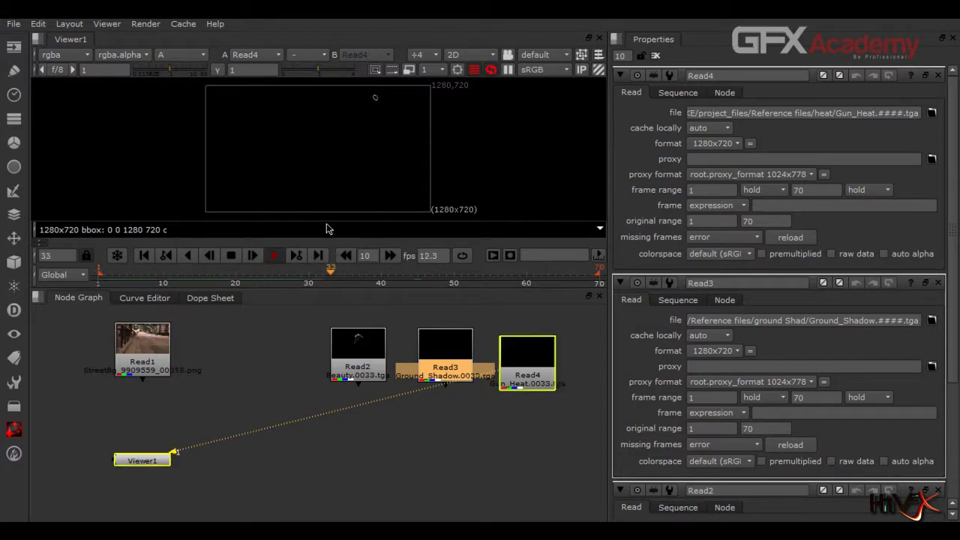
click(352, 407)
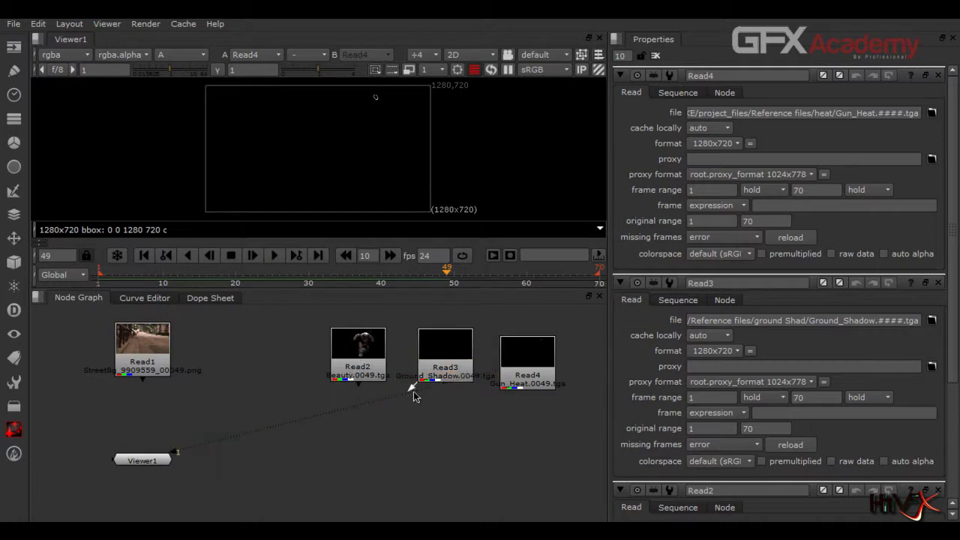
Connect the viewer to the beauty node and inspect the robot's gun up close in RGB
drag(177, 452, 362, 349)
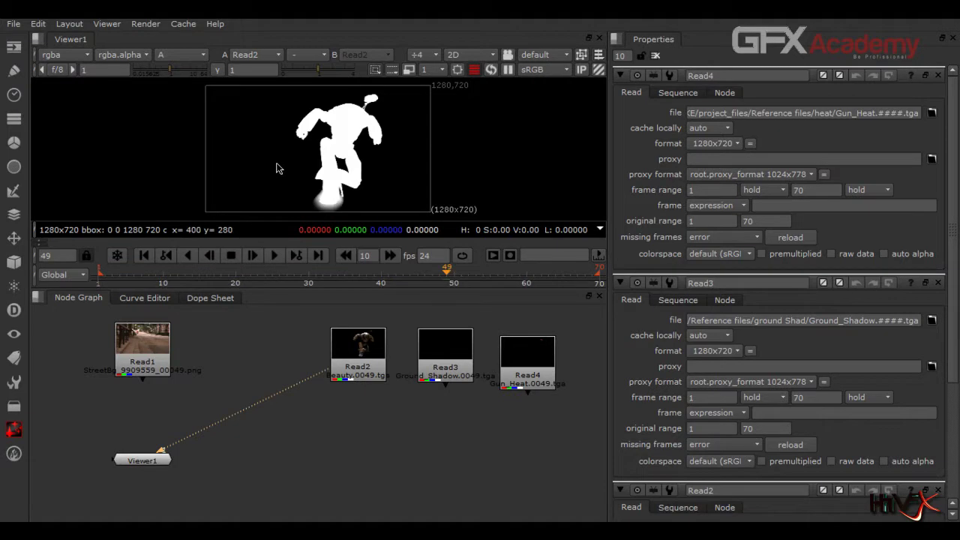
key(a)
scroll(392, 99, up, 5)
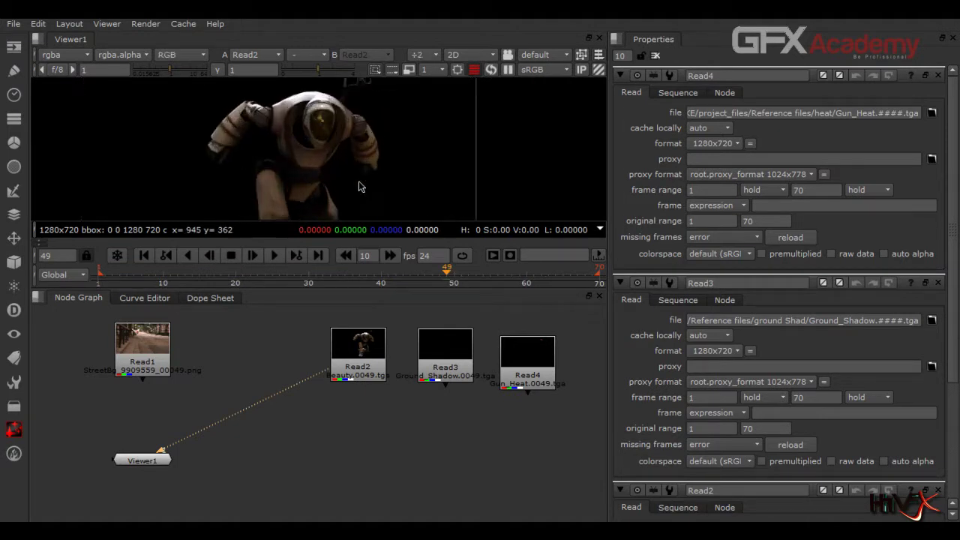
scroll(357, 155, up, 4)
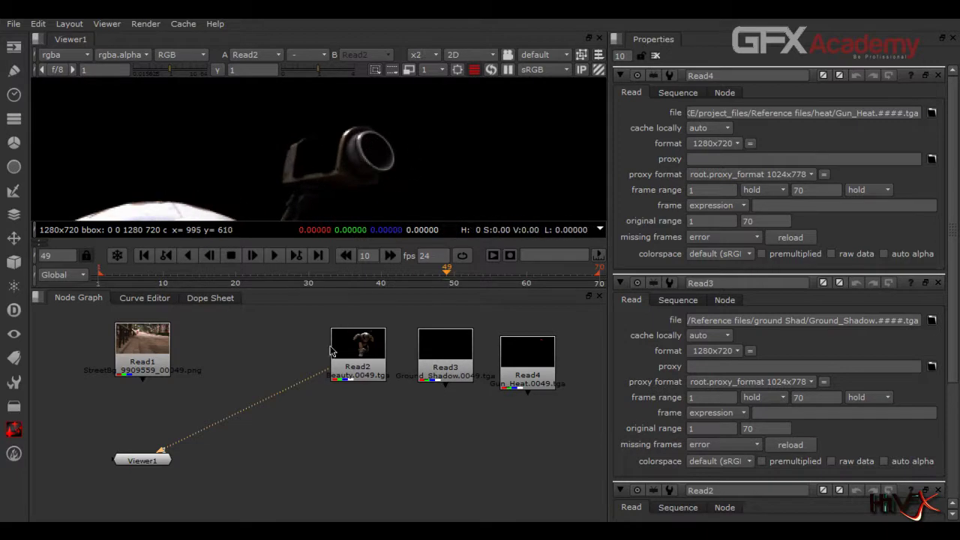
Adjust the spacing of the ground shadow and gun heat nodes beside the beauty node
drag(320, 374, 354, 373)
drag(458, 379, 448, 379)
drag(517, 373, 521, 359)
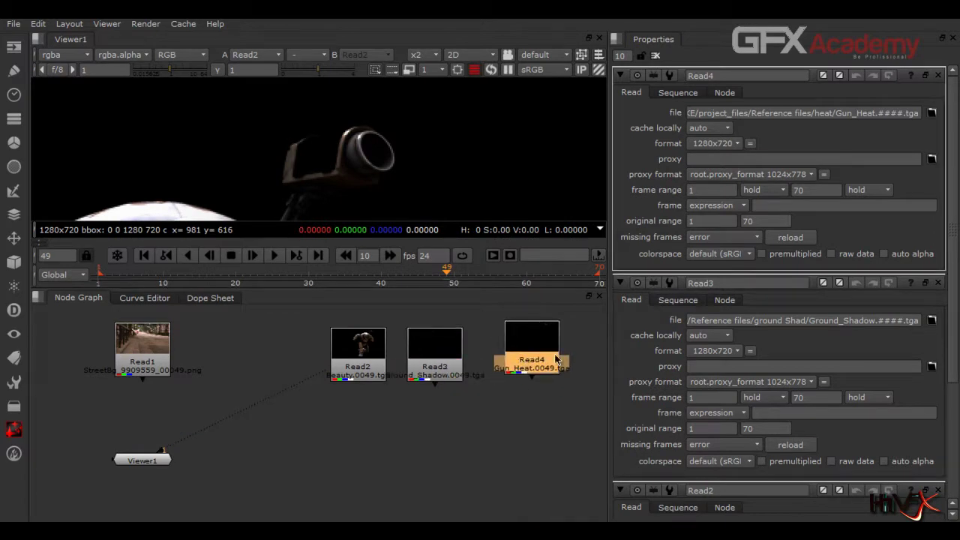
click(352, 375)
click(435, 368)
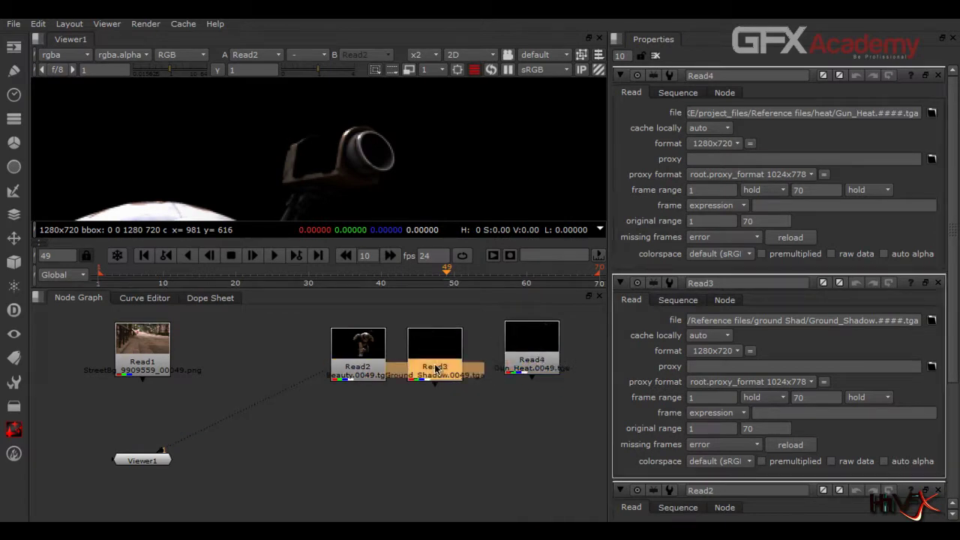
drag(532, 360, 531, 366)
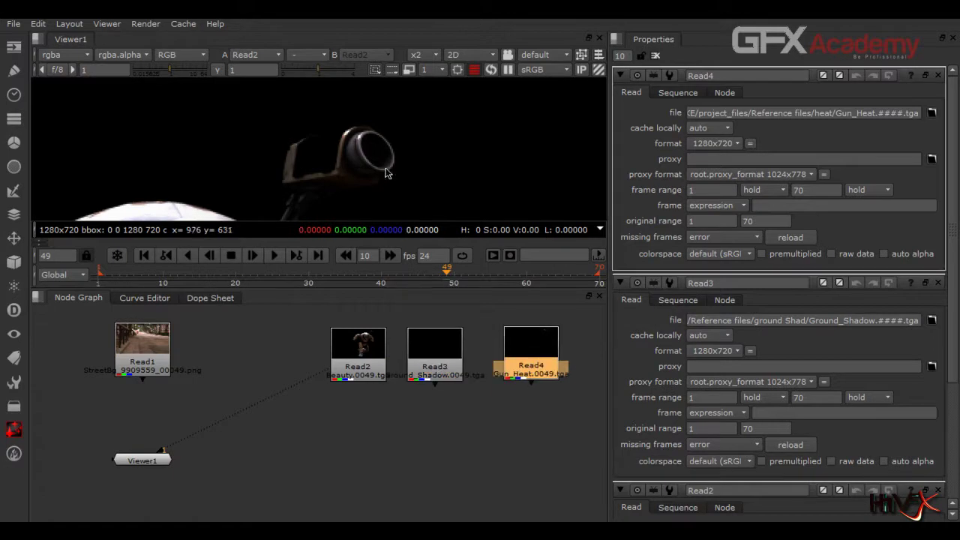
Move Viewer1 lower in the node graph and merge the beauty render over the street background, showing the merge in the viewer
scroll(383, 177, down, 8)
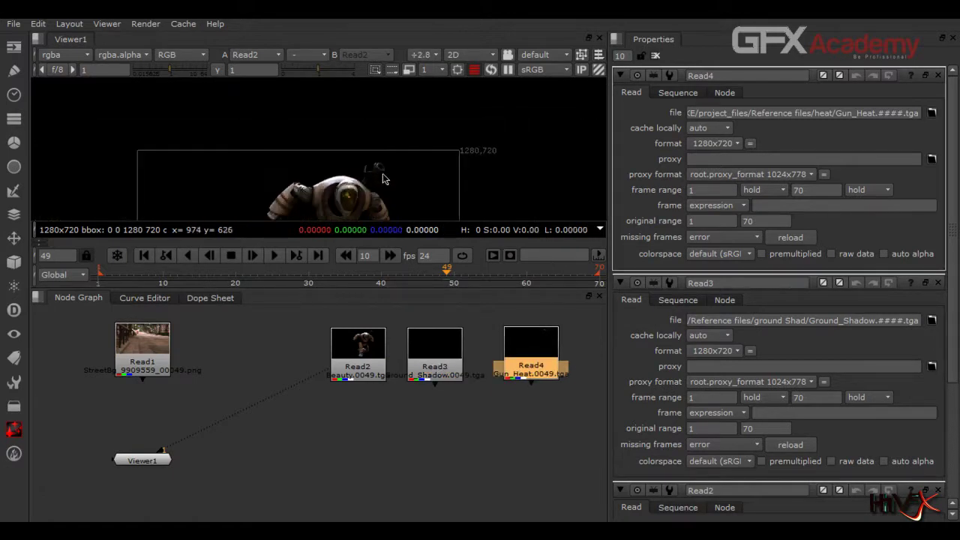
middle_drag(383, 179, 384, 173)
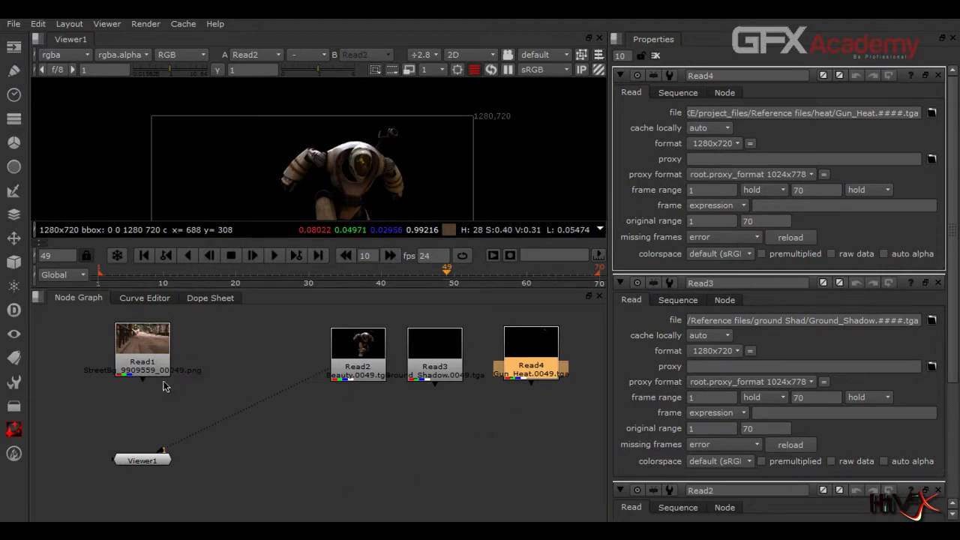
drag(171, 465, 303, 522)
drag(363, 361, 362, 353)
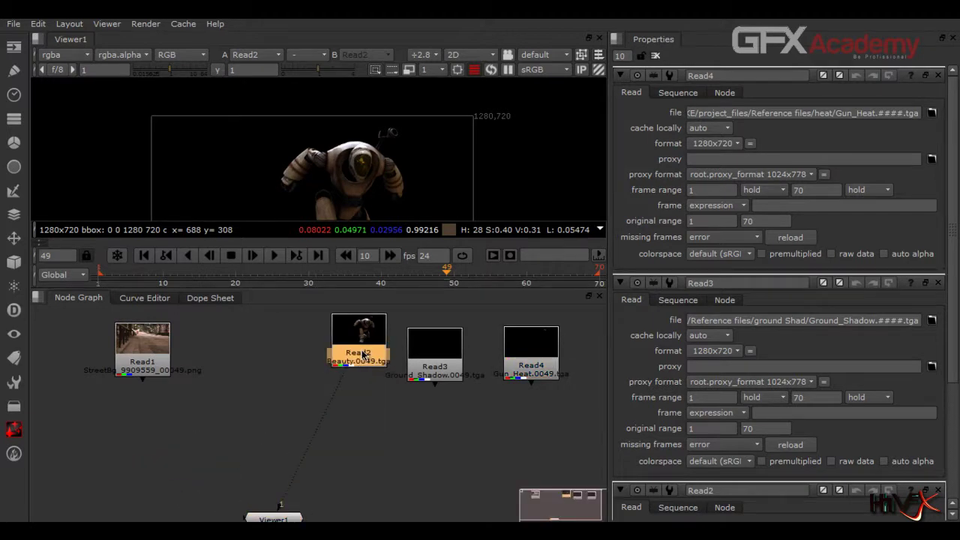
key(m)
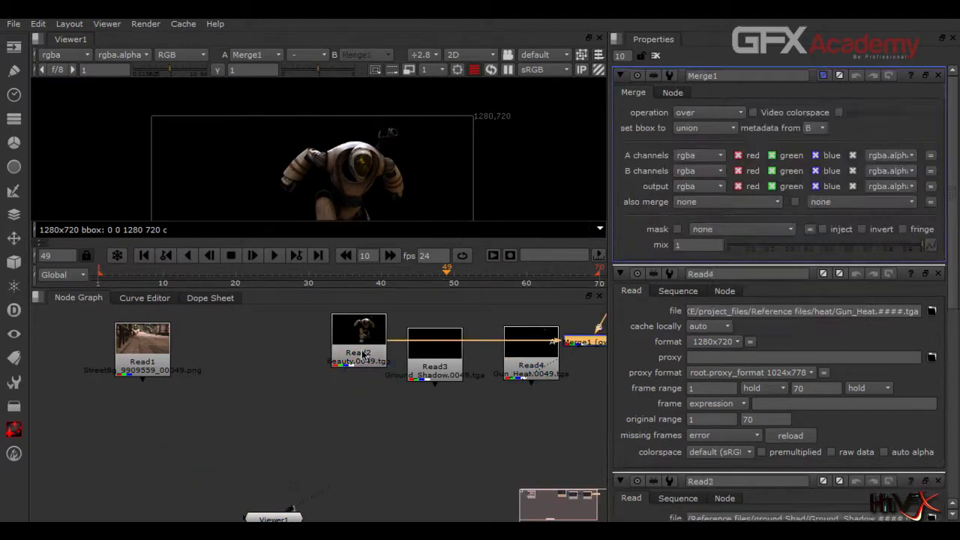
drag(469, 428, 162, 344)
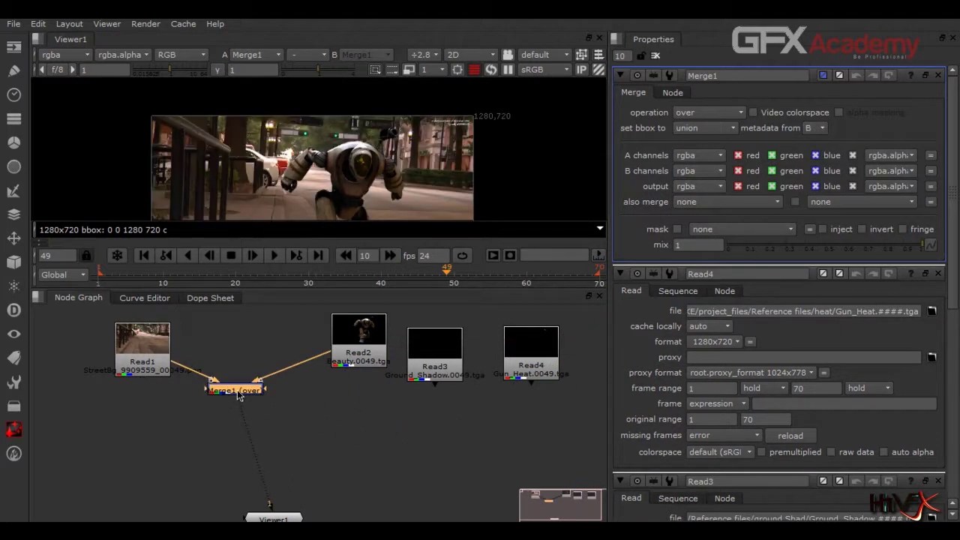
drag(234, 390, 222, 409)
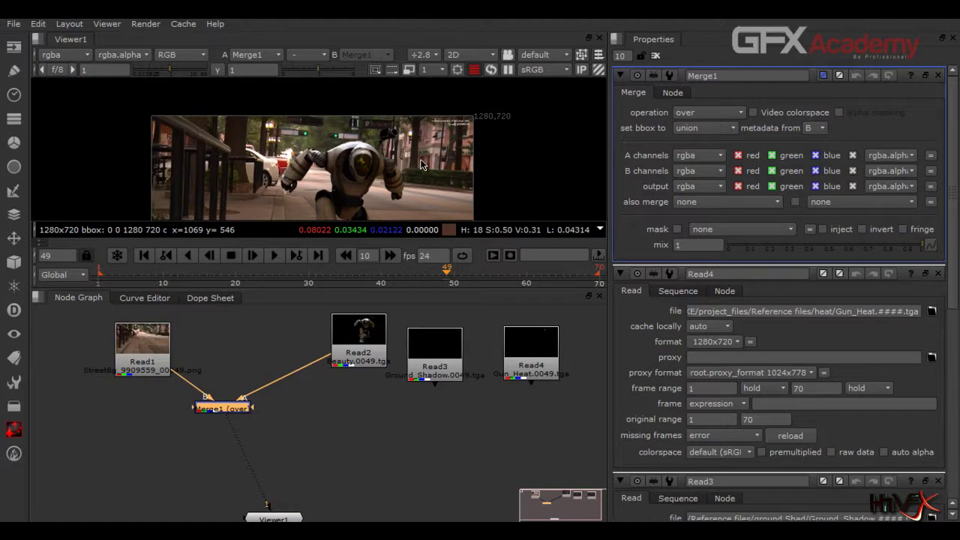
scroll(421, 165, down, 2)
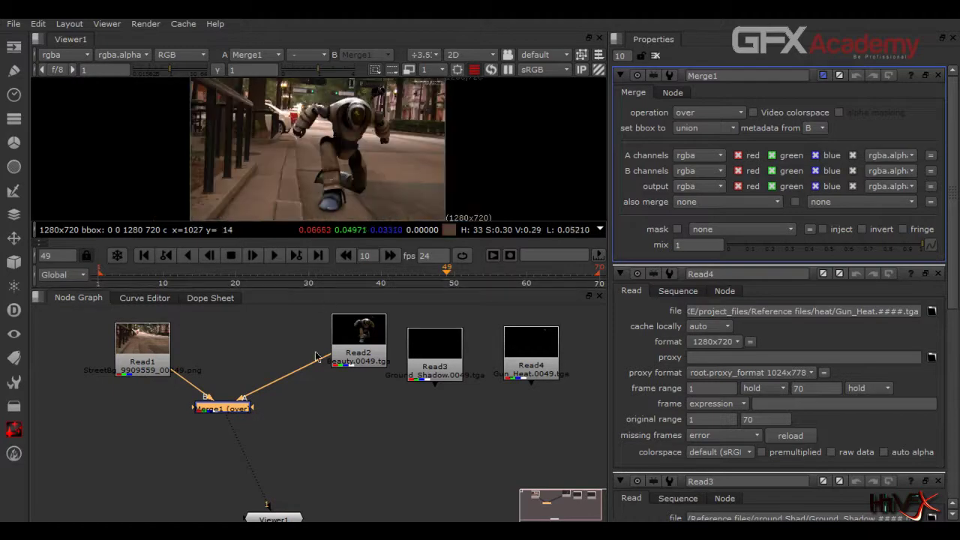
Try the merge beneath the street background with its beauty input routed through a dot, and remove that dot
drag(213, 411, 133, 427)
drag(384, 347, 359, 352)
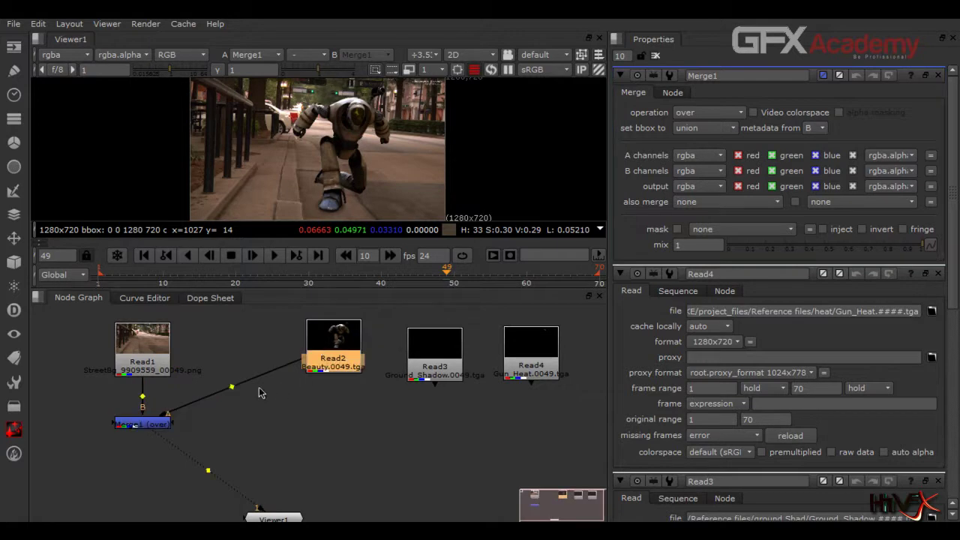
ctrl+drag(233, 390, 336, 420)
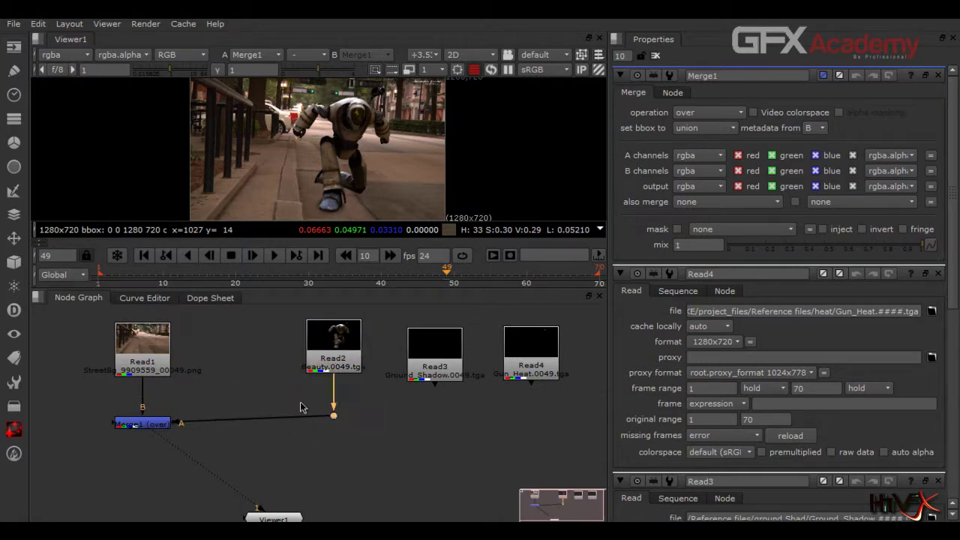
click(166, 351)
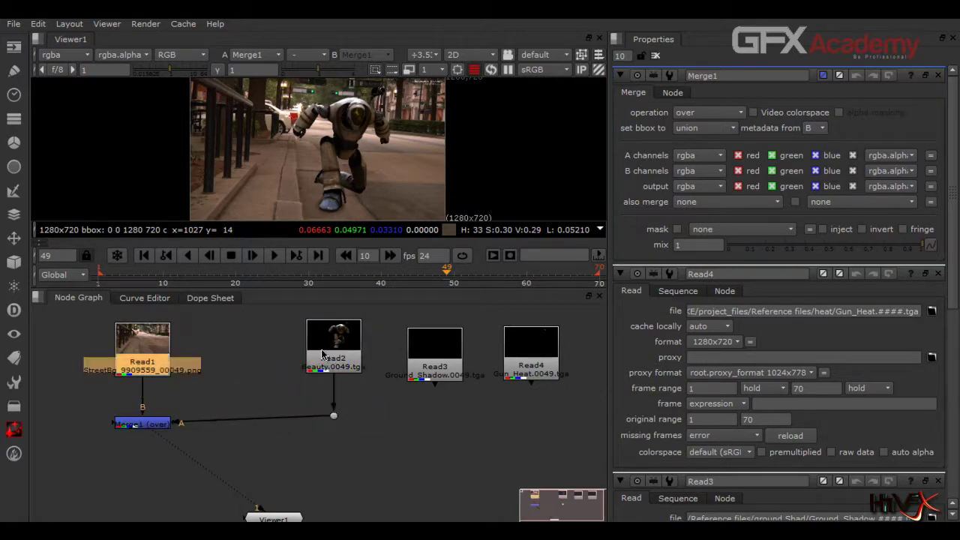
click(334, 417)
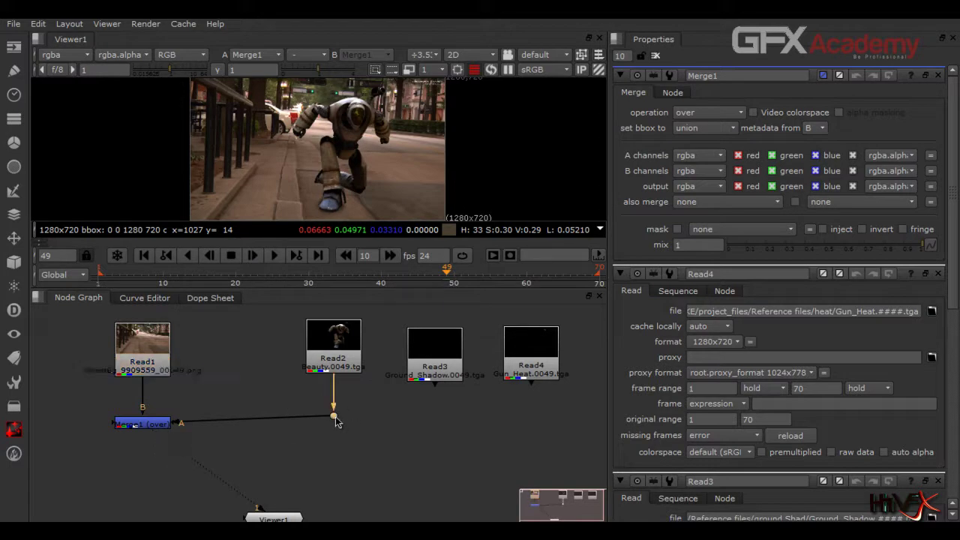
key(Delete)
Place the merge directly beneath the beauty node and route its background input through a dot below the street background
drag(153, 426, 339, 438)
ctrl+drag(244, 395, 143, 432)
drag(348, 440, 355, 440)
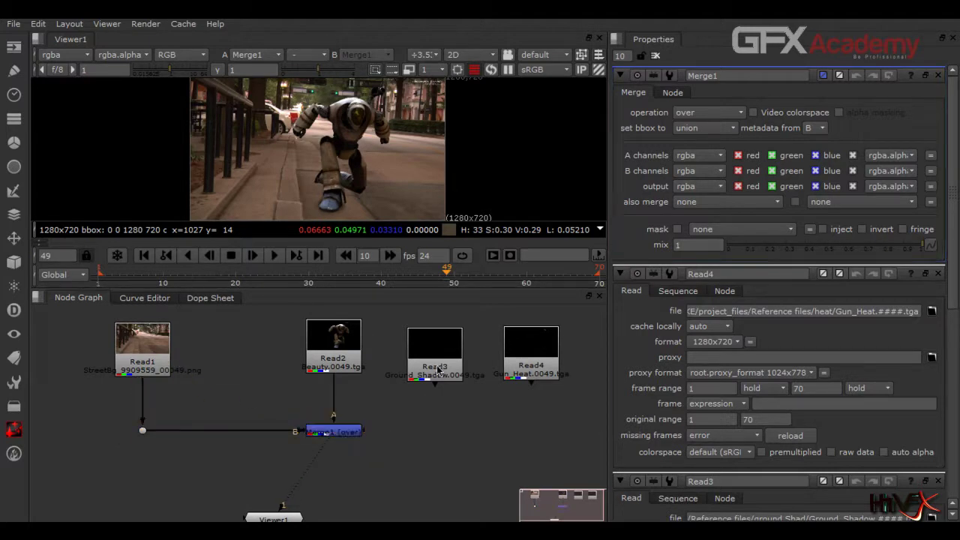
Merge the ground shadow over the beauty composite with a second merge node and show that merge in the viewer
drag(435, 371, 438, 364)
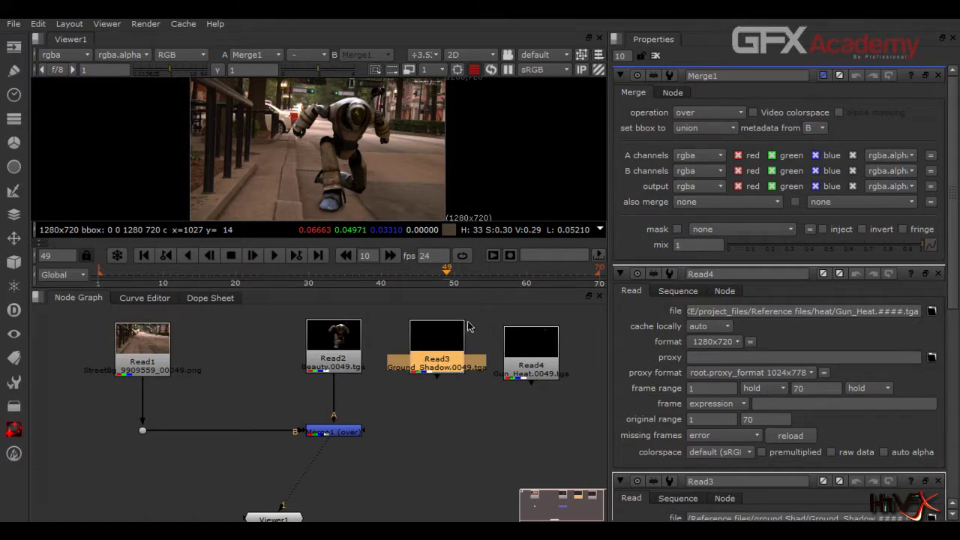
key(m)
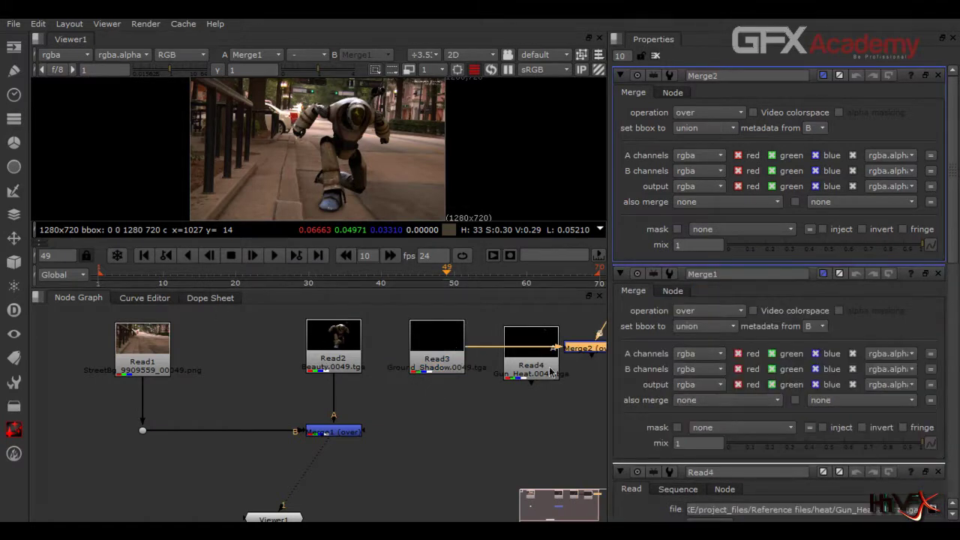
drag(576, 349, 332, 441)
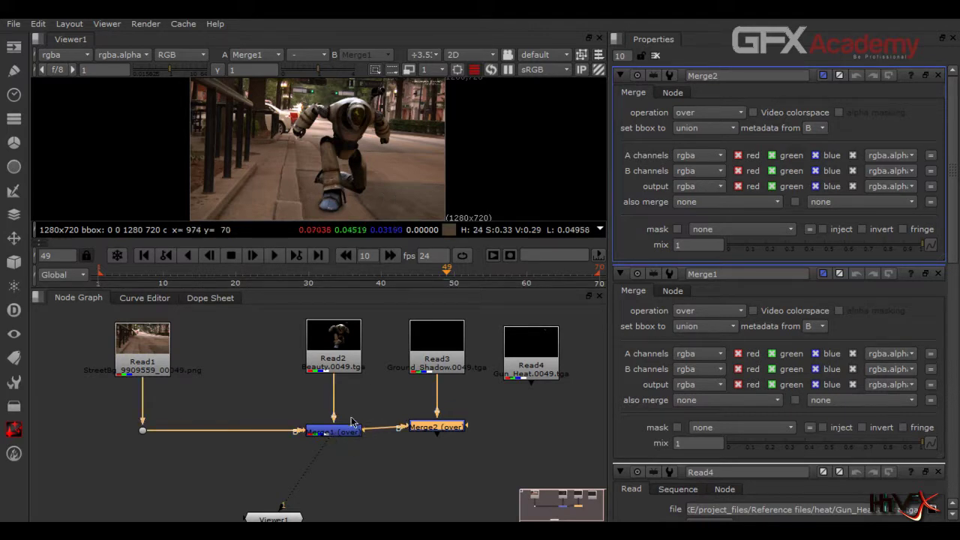
drag(330, 445, 442, 433)
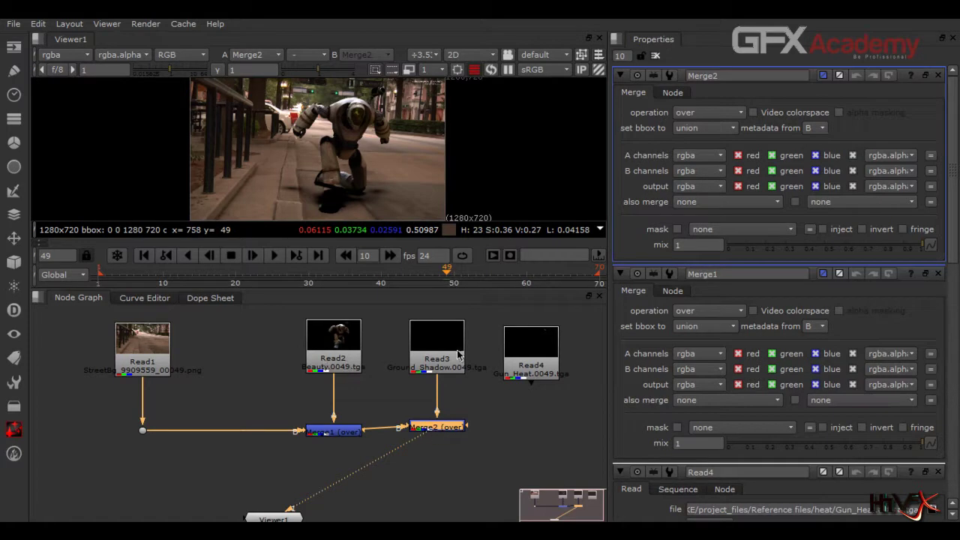
Disconnect the beauty render from its merge and delete that merge node
mouse_move(403, 454)
mouse_down()
mouse_move(381, 470)
mouse_move(335, 435)
mouse_move(343, 403)
mouse_move(346, 411)
mouse_up()
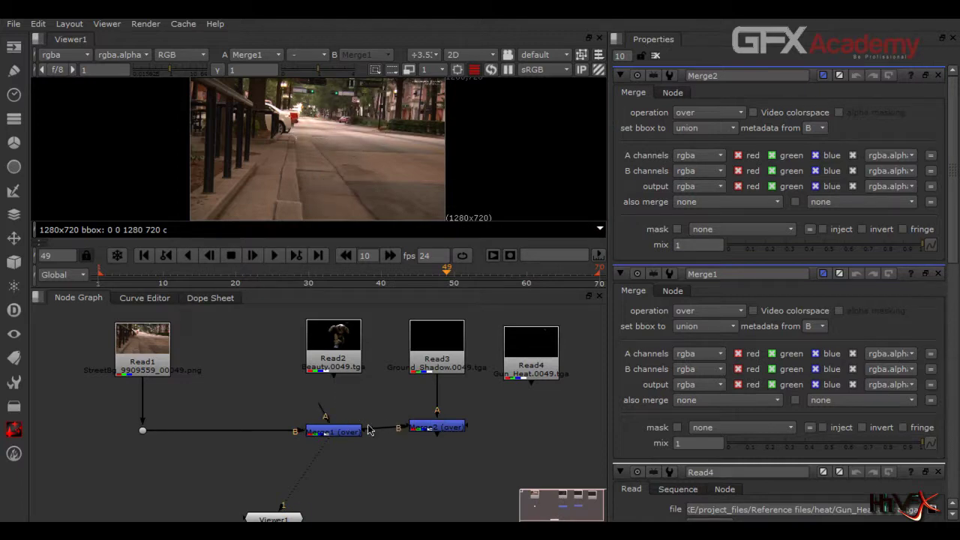
click(342, 432)
key(d)
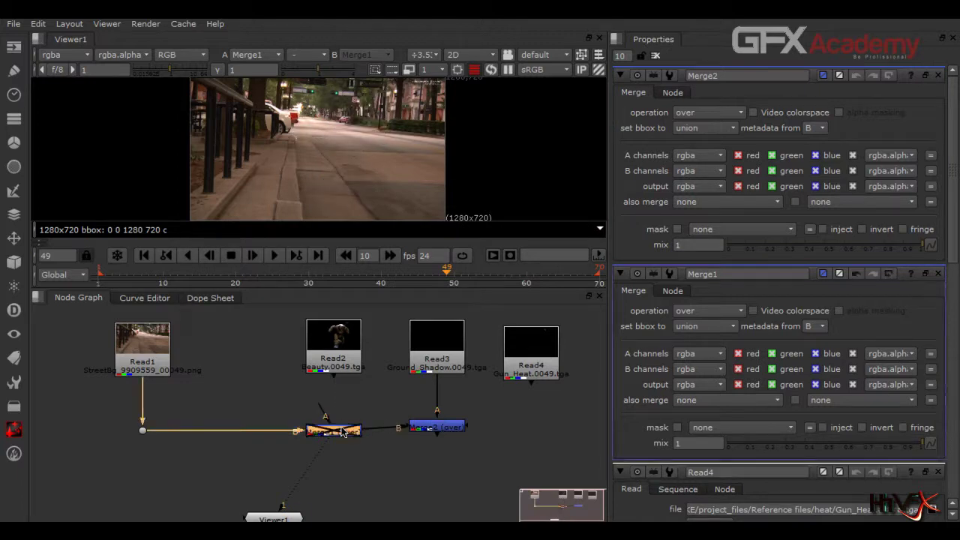
drag(399, 432, 391, 440)
key(Delete)
Move the ground shadow and its merge beside the street background, shift the beauty node past them, and view the shadow merge
drag(447, 429, 148, 433)
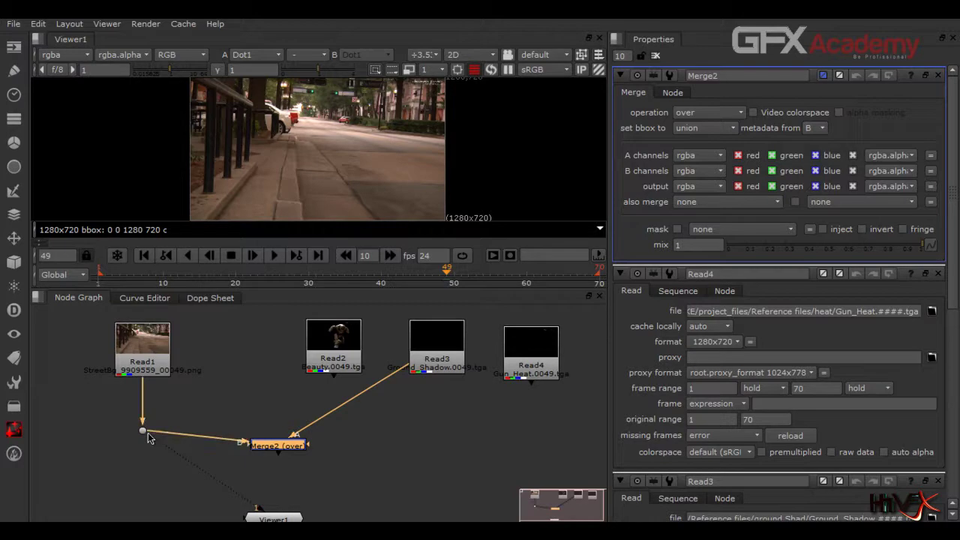
drag(424, 360, 265, 368)
drag(338, 354, 441, 366)
drag(147, 447, 279, 448)
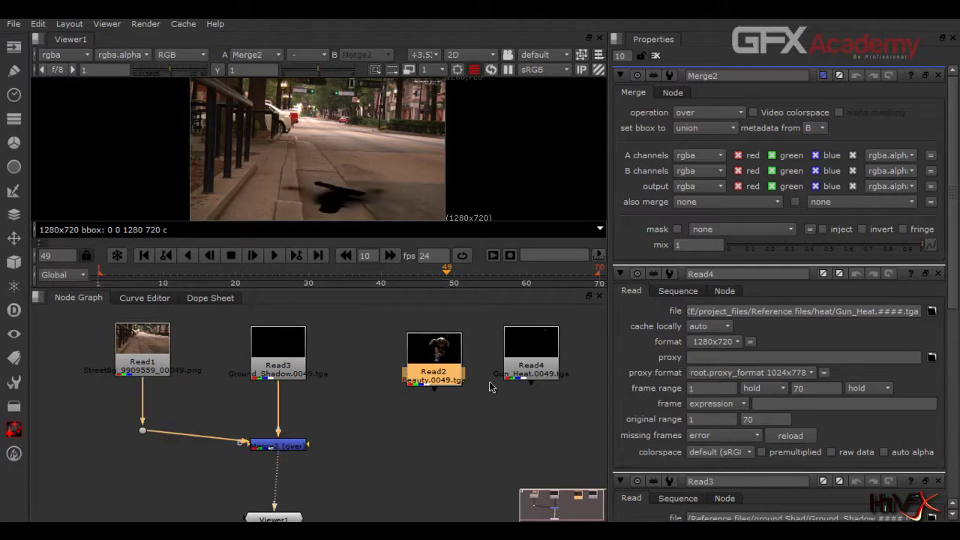
Merge the beauty render over the shadow composite with a new merge placed beneath the beauty node
drag(438, 347, 391, 342)
key(m)
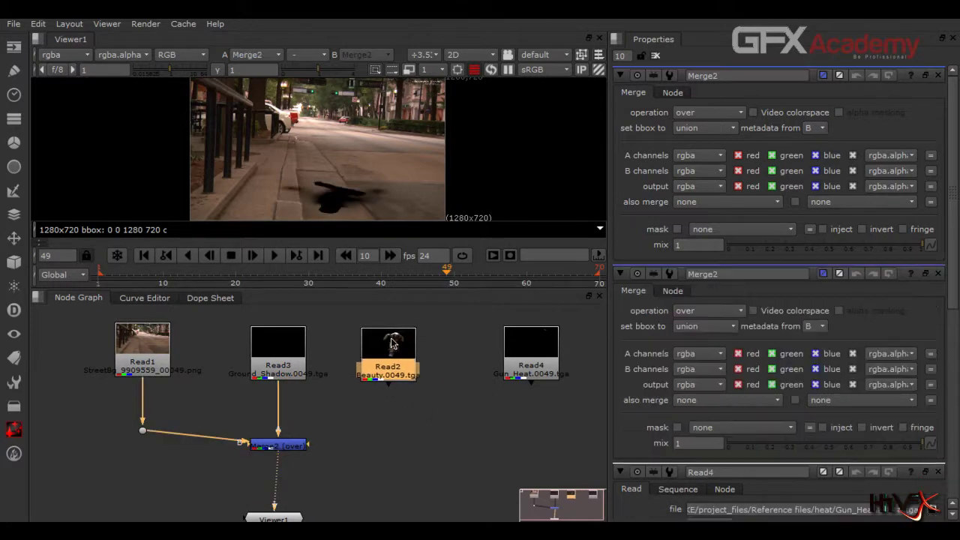
drag(479, 361, 379, 444)
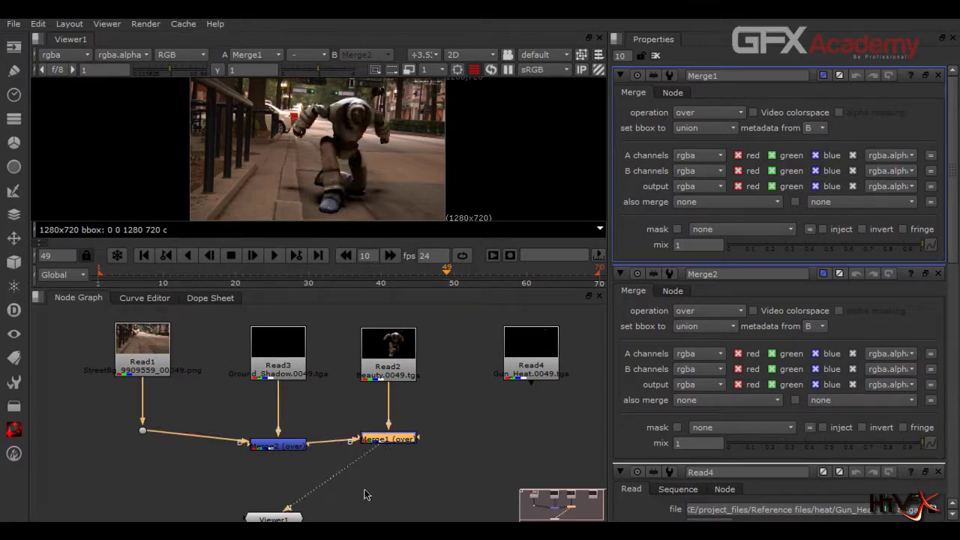
Straighten the background's dot connection and line up the shadow merge with the beauty merge
drag(144, 431, 147, 444)
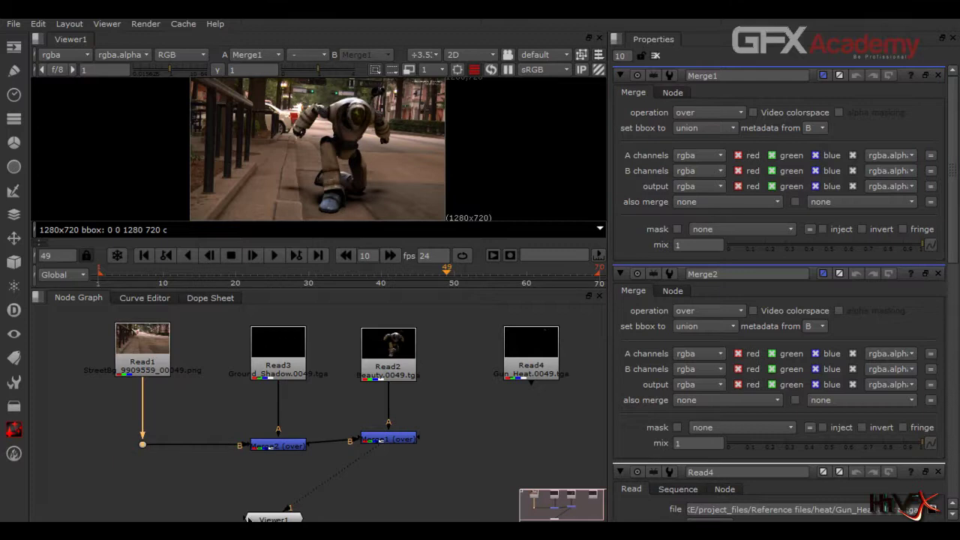
drag(291, 447, 292, 440)
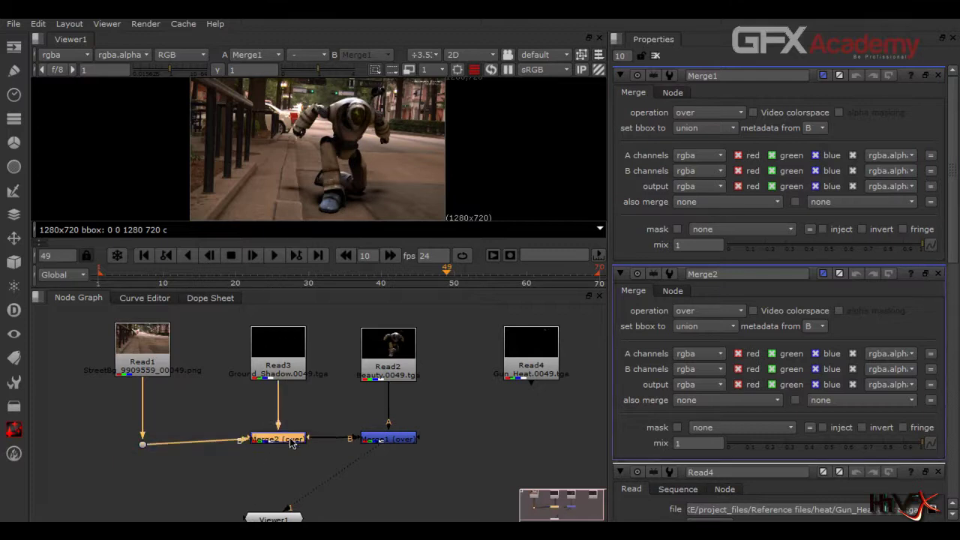
click(378, 440)
click(303, 443)
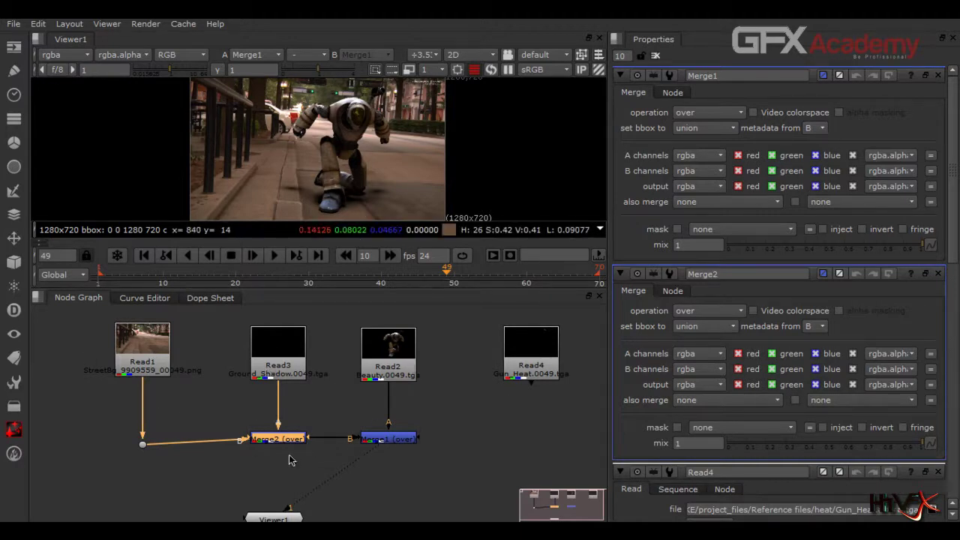
click(409, 368)
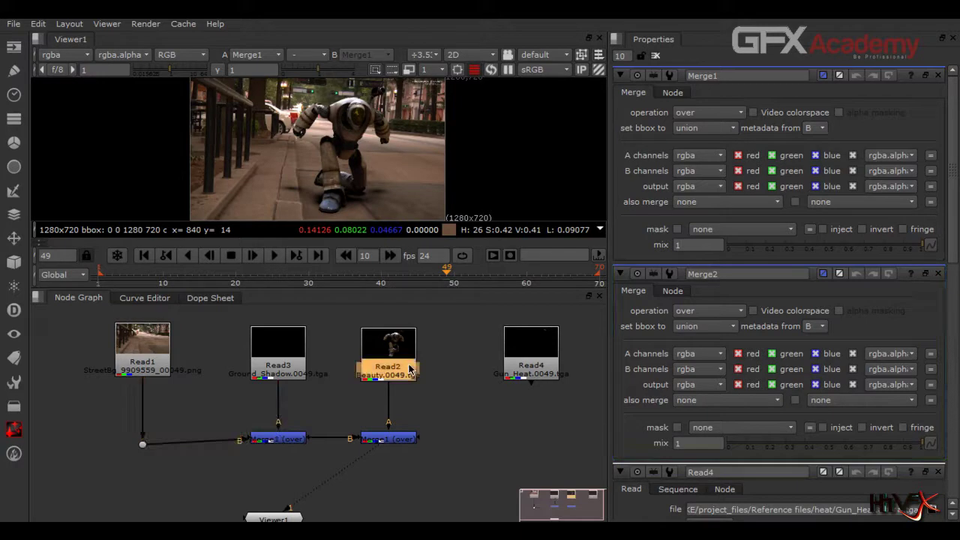
Swap the beauty and ground shadow nodes so beauty feeds the first merge and the shadow feeds the second
click(549, 369)
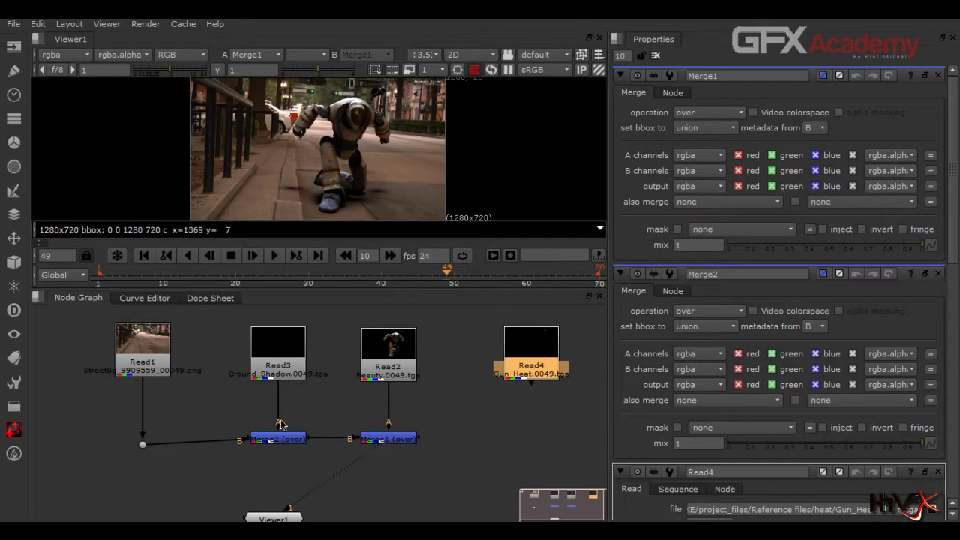
drag(387, 425, 373, 410)
drag(397, 366, 307, 403)
drag(279, 343, 397, 339)
drag(299, 386, 305, 342)
drag(266, 422, 279, 351)
drag(375, 417, 397, 359)
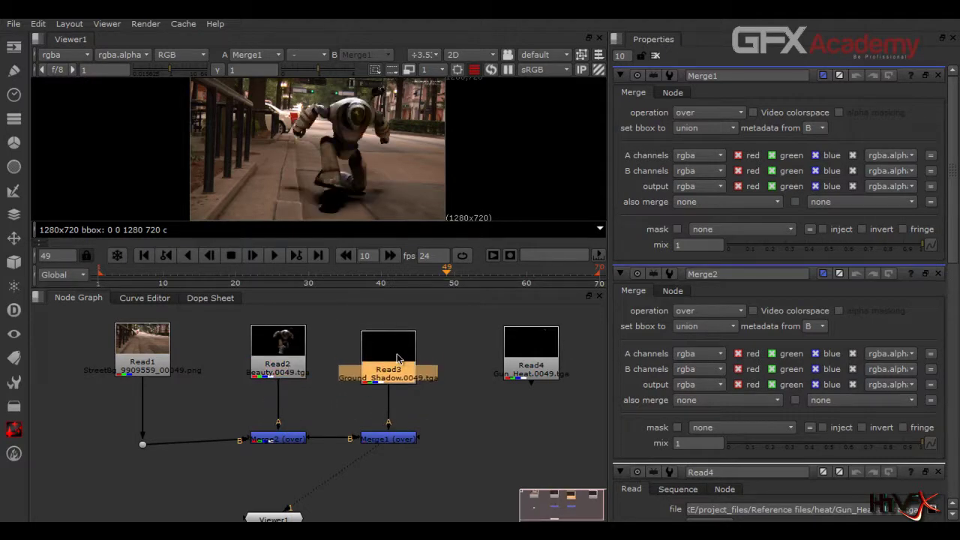
Clear the properties bin, reopen the ground shadow's merge and set its operation to under
click(403, 440)
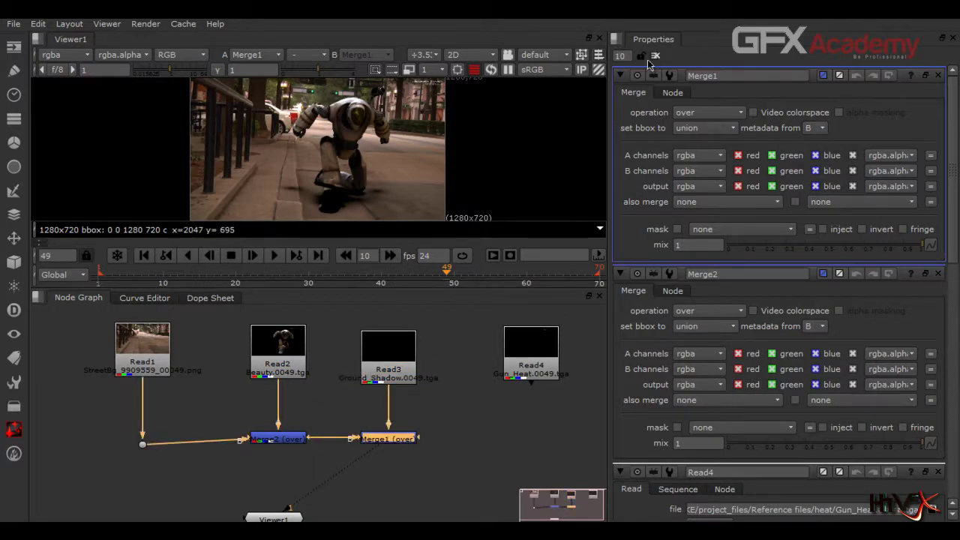
click(655, 57)
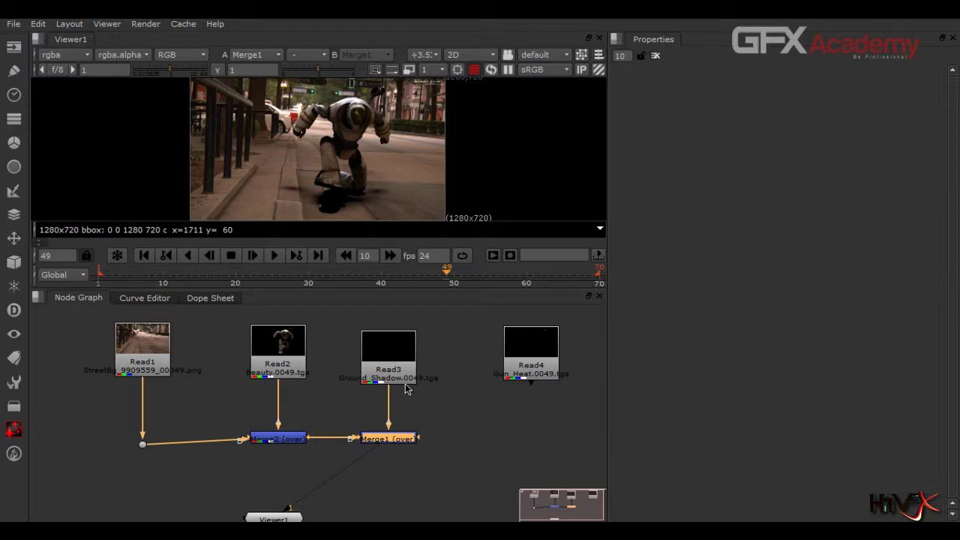
double_click(398, 442)
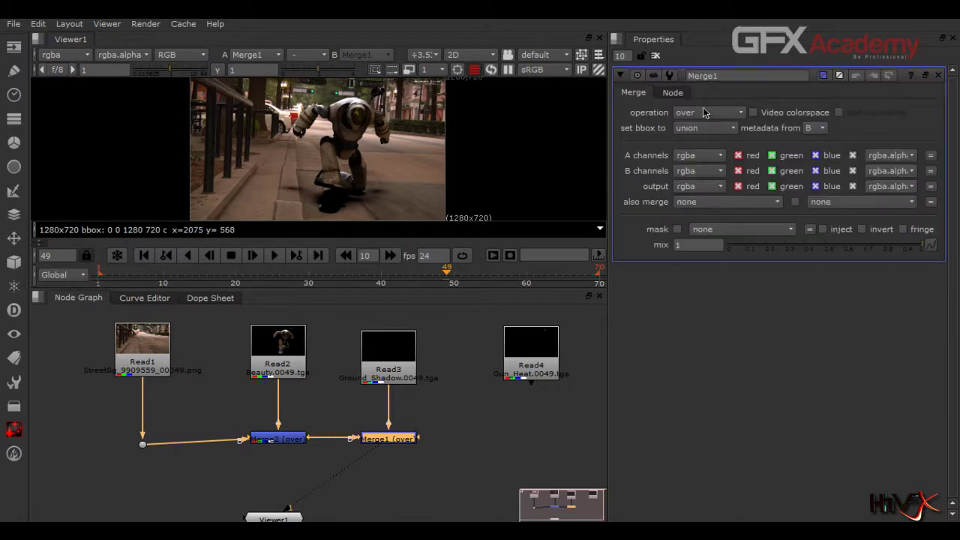
click(705, 114)
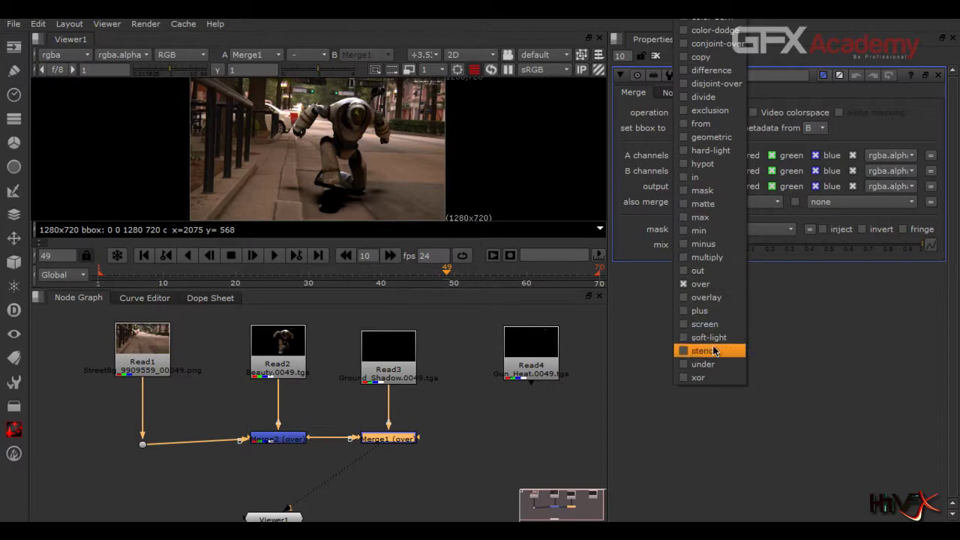
click(711, 364)
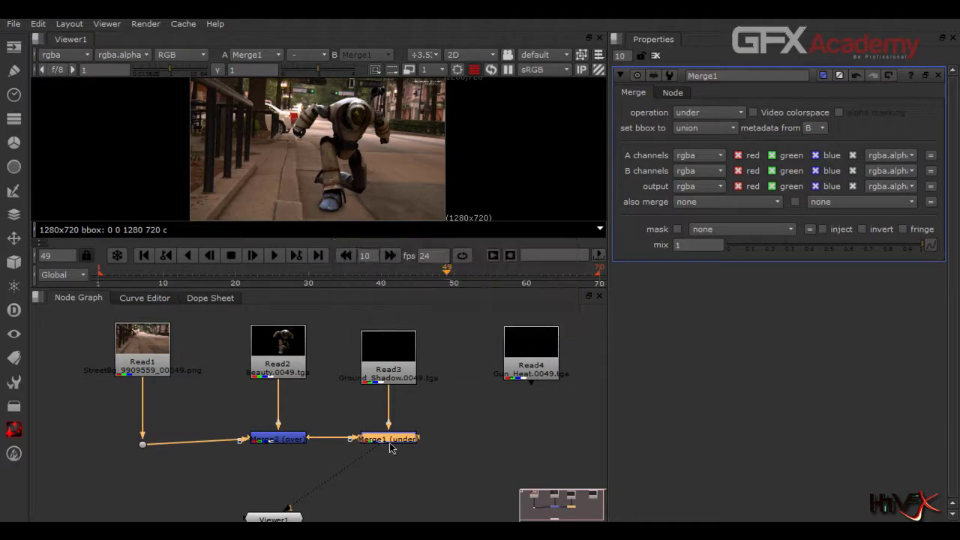
Nudge the ground shadow node upward and view the merge of beauty over the background
click(149, 366)
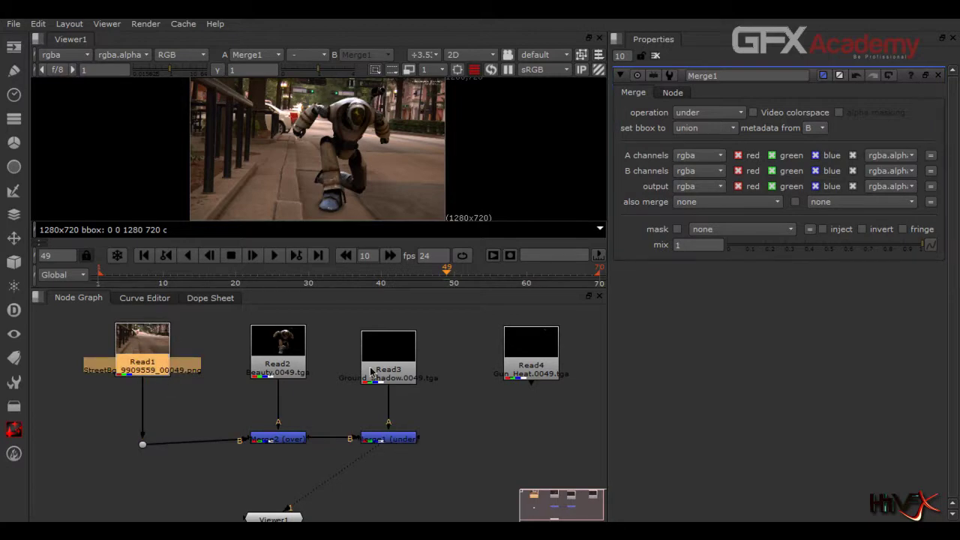
drag(414, 358, 418, 347)
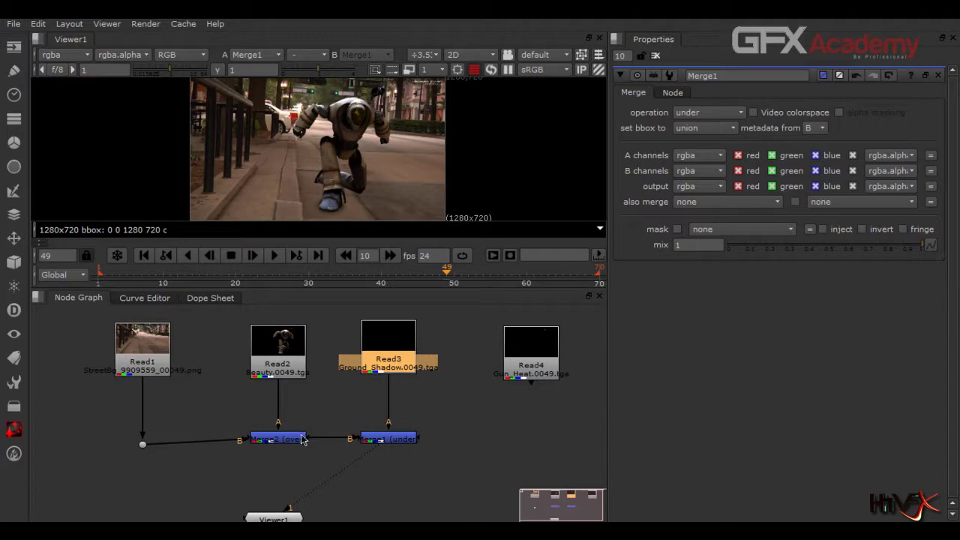
drag(353, 463, 279, 446)
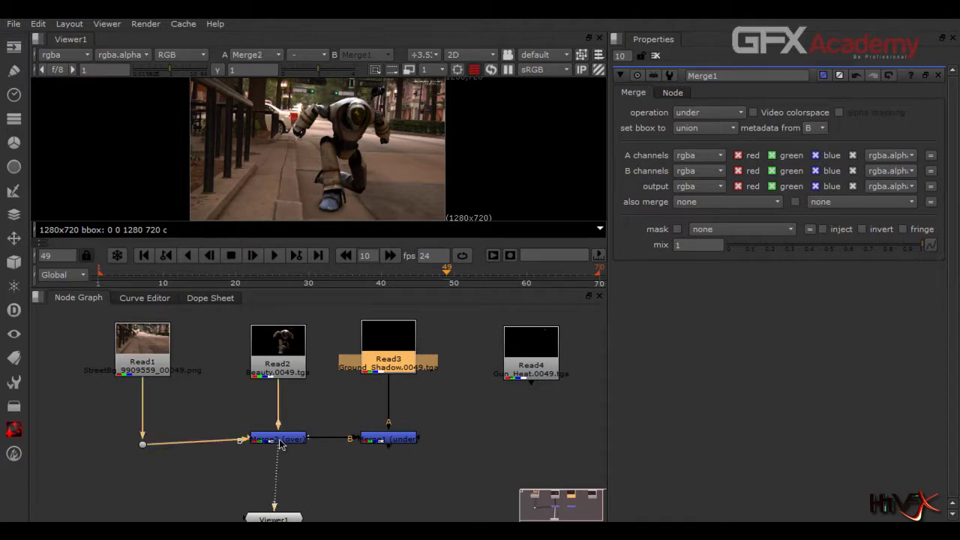
Try swapping the disconnected beauty and ground shadow nodes, restore their original merge connections, and view the shadow merge
click(300, 403)
drag(390, 429, 375, 411)
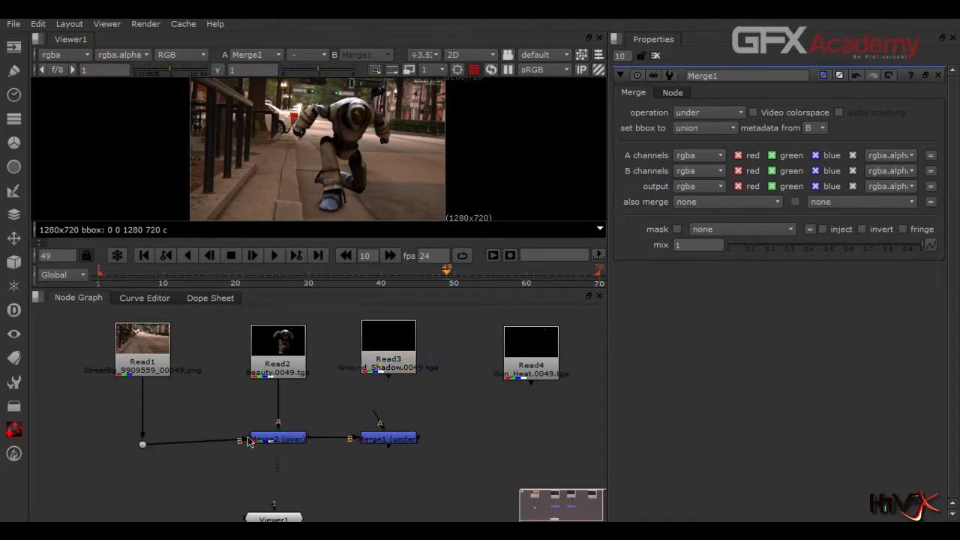
drag(278, 425, 264, 411)
drag(279, 345, 471, 337)
drag(369, 357, 270, 355)
click(385, 347)
drag(442, 339, 389, 361)
drag(376, 409, 390, 366)
drag(264, 413, 279, 358)
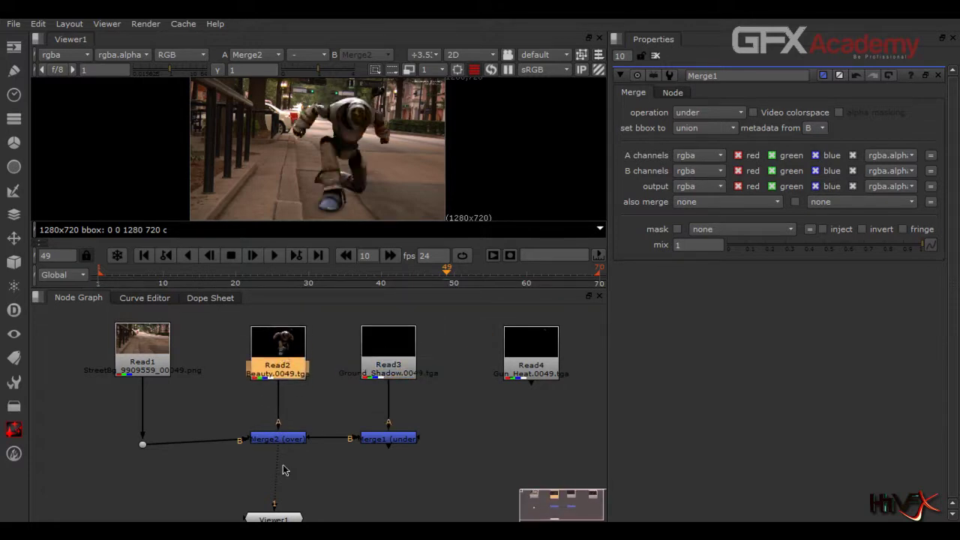
drag(280, 467, 384, 441)
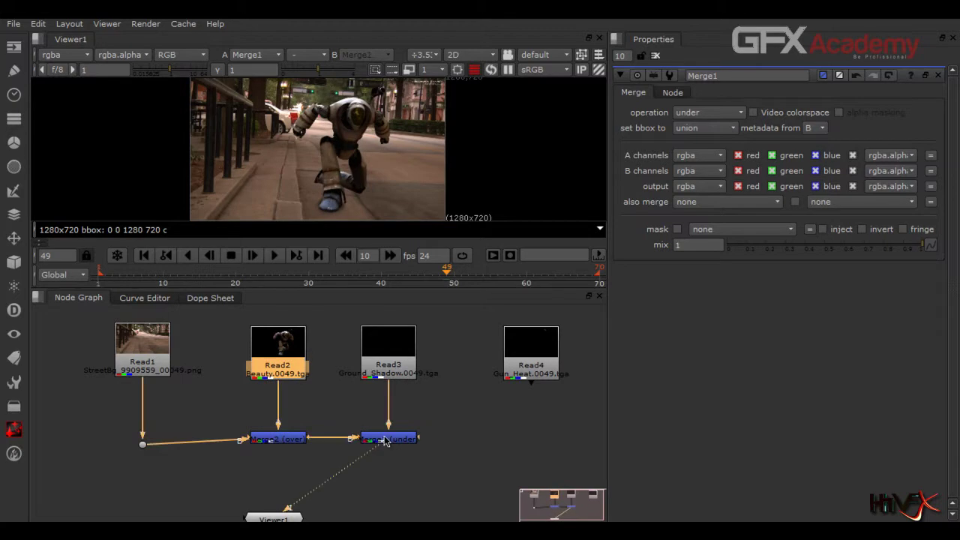
click(384, 440)
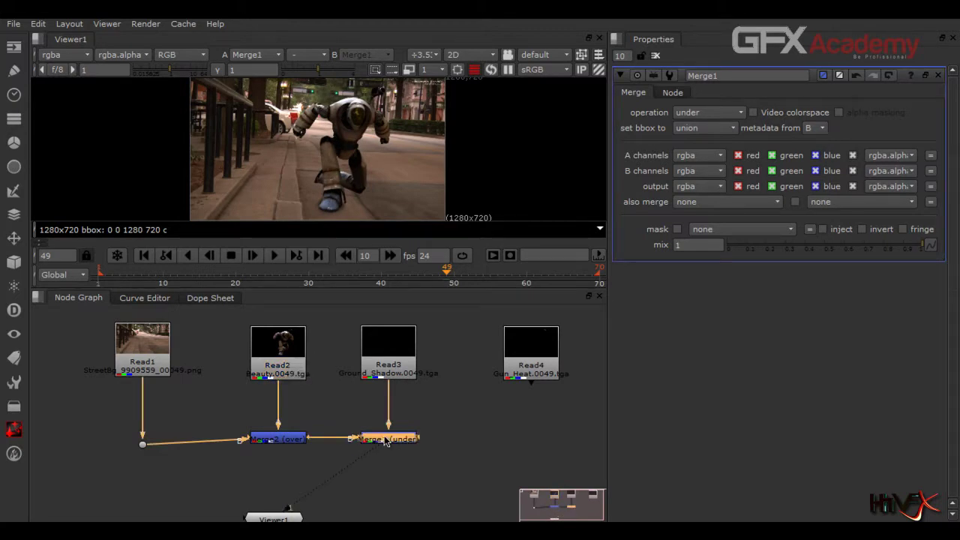
Pull the beauty's over merge out of the node chain and park it below the street background
click(300, 442)
drag(300, 444, 225, 489)
drag(330, 455, 368, 457)
drag(191, 484, 152, 495)
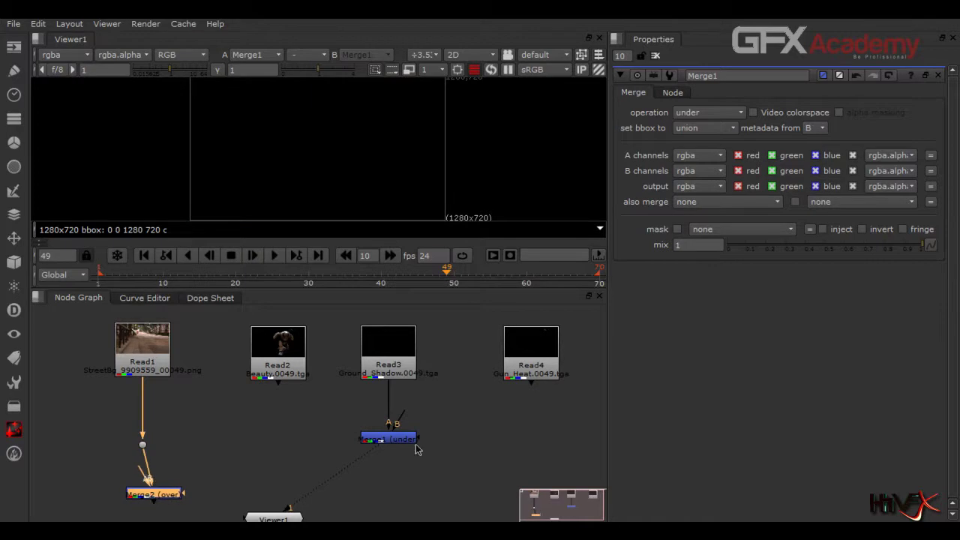
Connect the under merge's B input to beauty, place it below that node, and route the ground shadow connection through a dot
drag(383, 438, 279, 381)
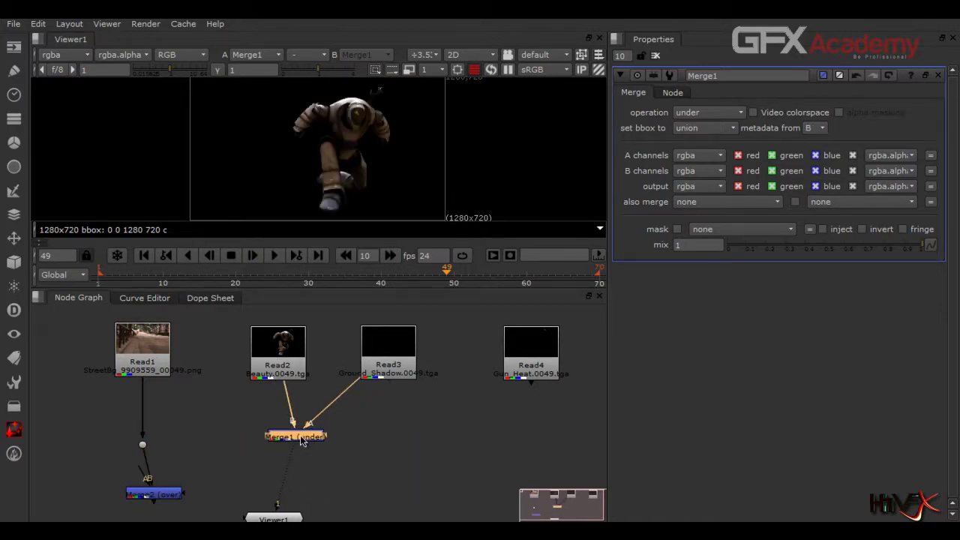
drag(304, 442, 286, 446)
ctrl+drag(323, 404, 389, 439)
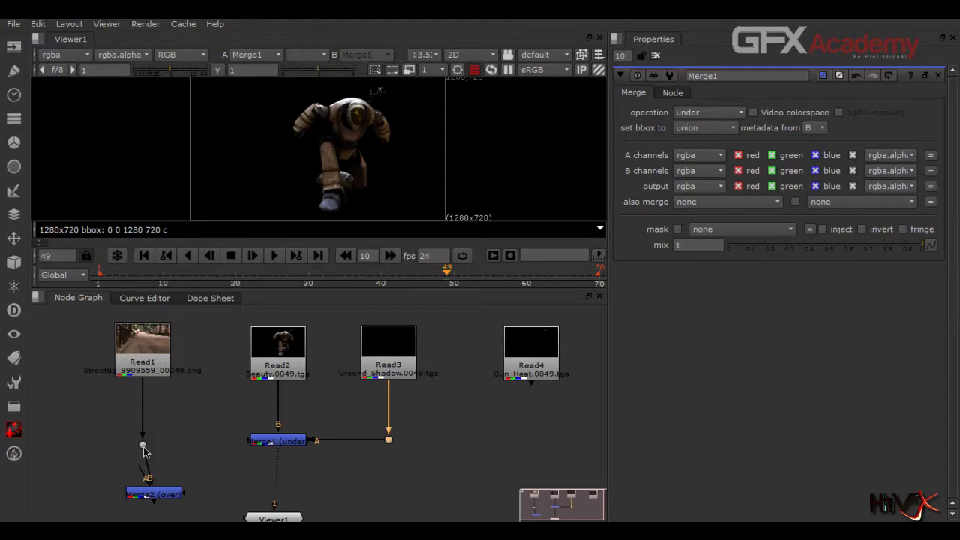
Delete the street background's dot and merge the gun heat over the beauty and shadow composite, routing its connection through a dot
drag(143, 440, 147, 450)
click(143, 446)
key(Delete)
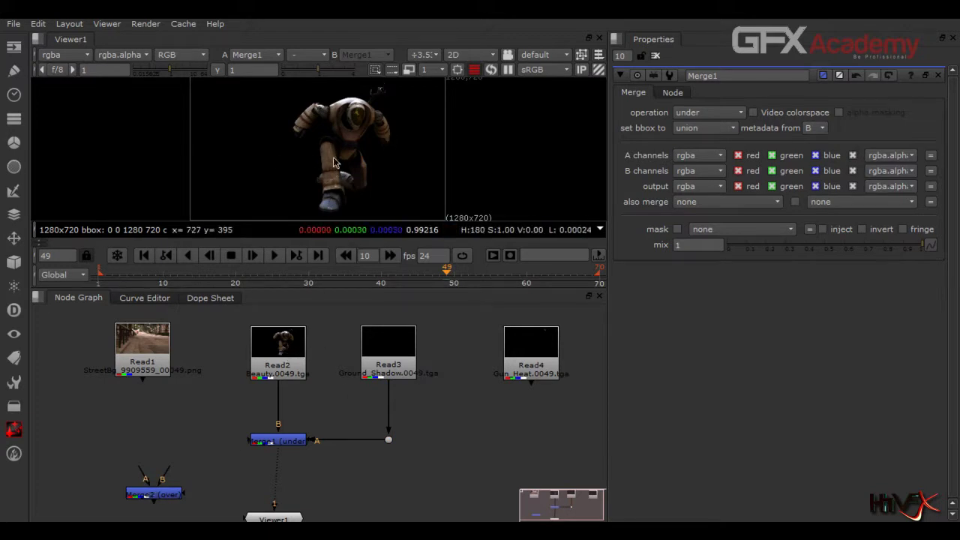
drag(163, 499, 547, 372)
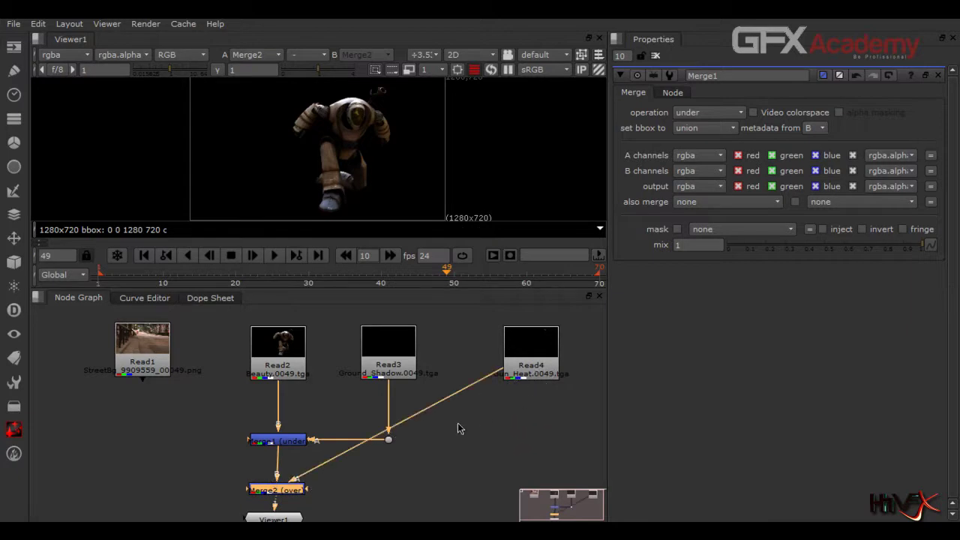
ctrl+drag(398, 426, 531, 484)
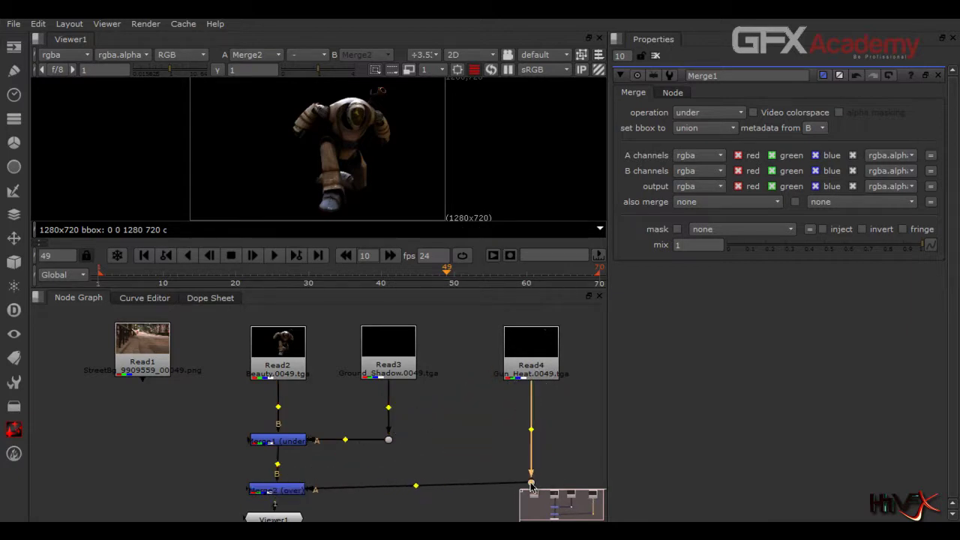
Inspect the heat glow on the robot's gun up close, switching the ground shadow merge off and on
scroll(362, 124, up, 3)
scroll(400, 135, up, 1)
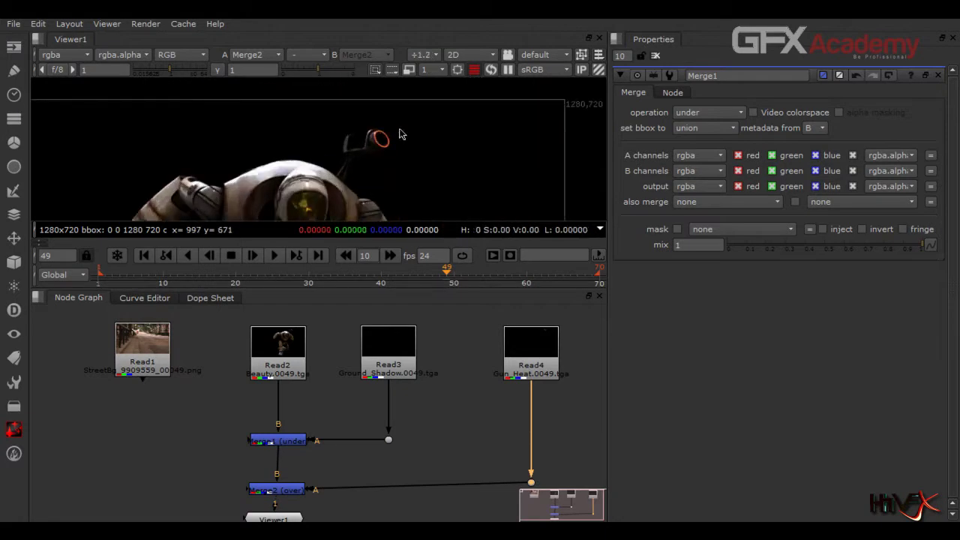
click(297, 446)
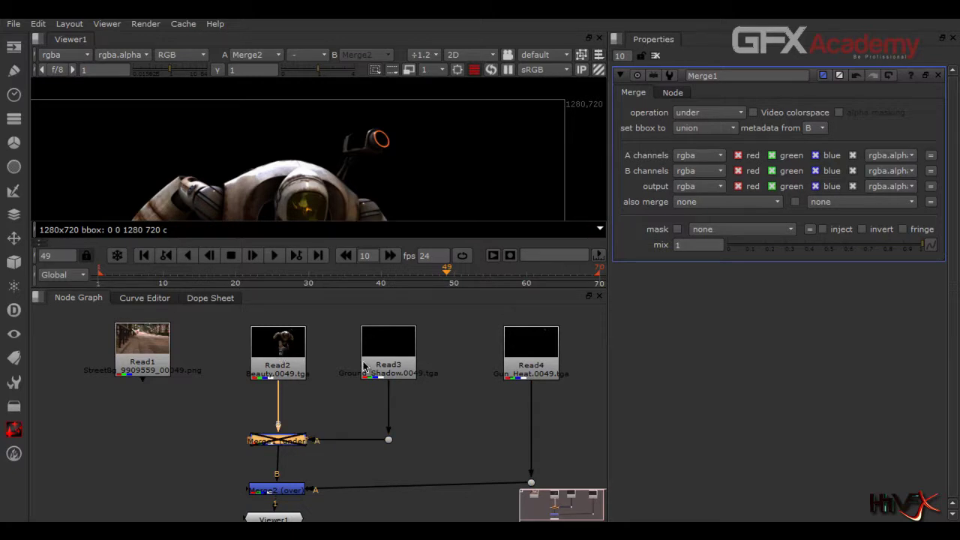
click(302, 493)
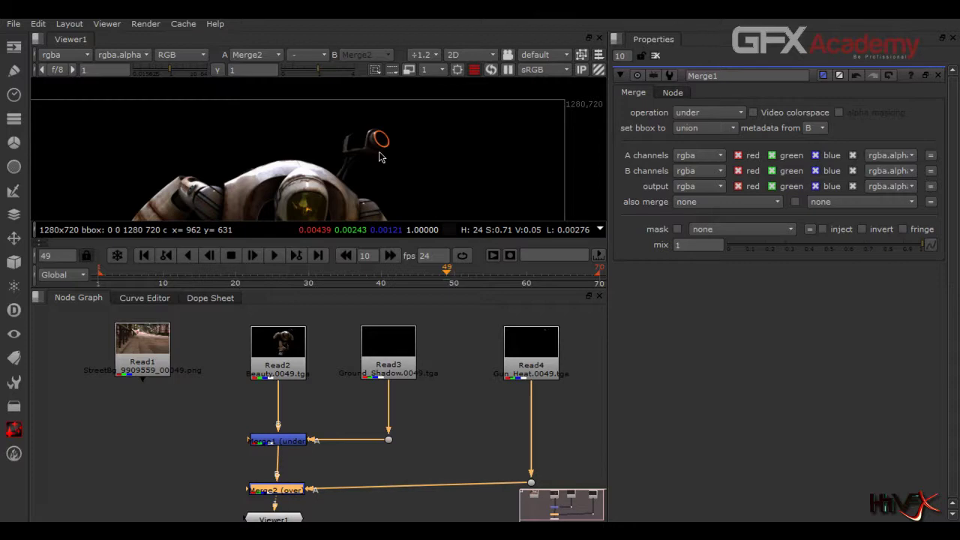
Fit the composite in the viewer and scrub the timeline between frames 15 and 63, stopping at frame 22
key(f)
click(199, 275)
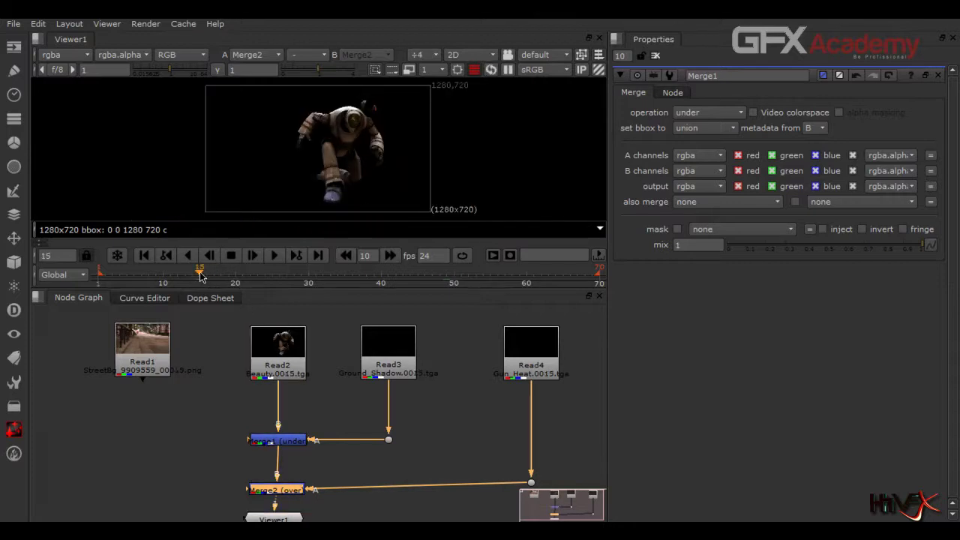
drag(200, 274, 552, 282)
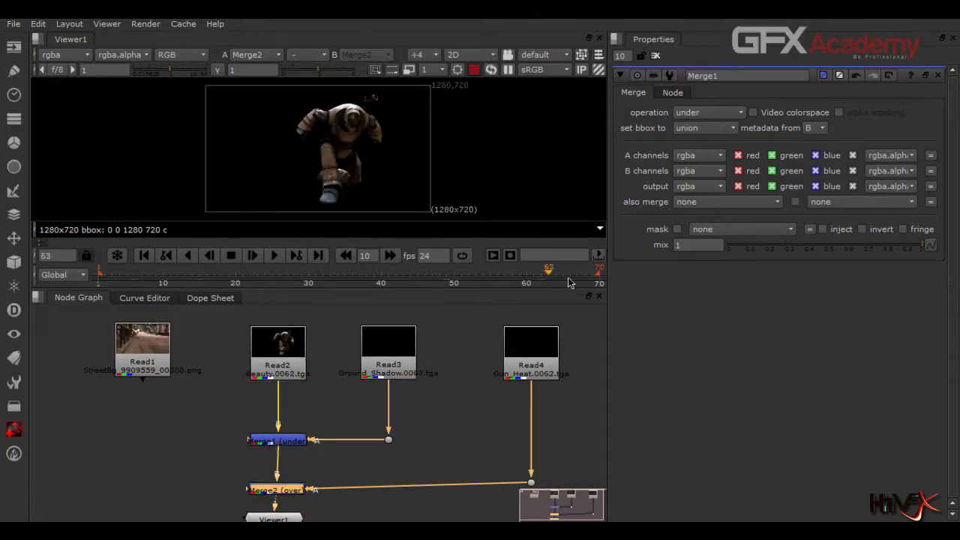
click(249, 274)
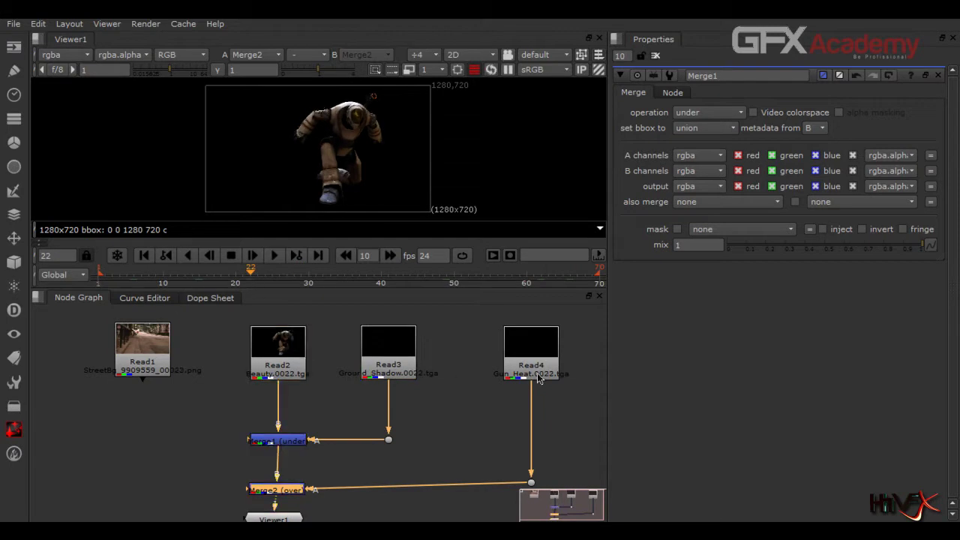
Make room in the node graph by moving the viewer node down and shifting the street background away from the beauty node
middle_drag(466, 447, 479, 361)
drag(273, 438, 275, 516)
middle_drag(175, 331, 182, 386)
drag(171, 336, 129, 336)
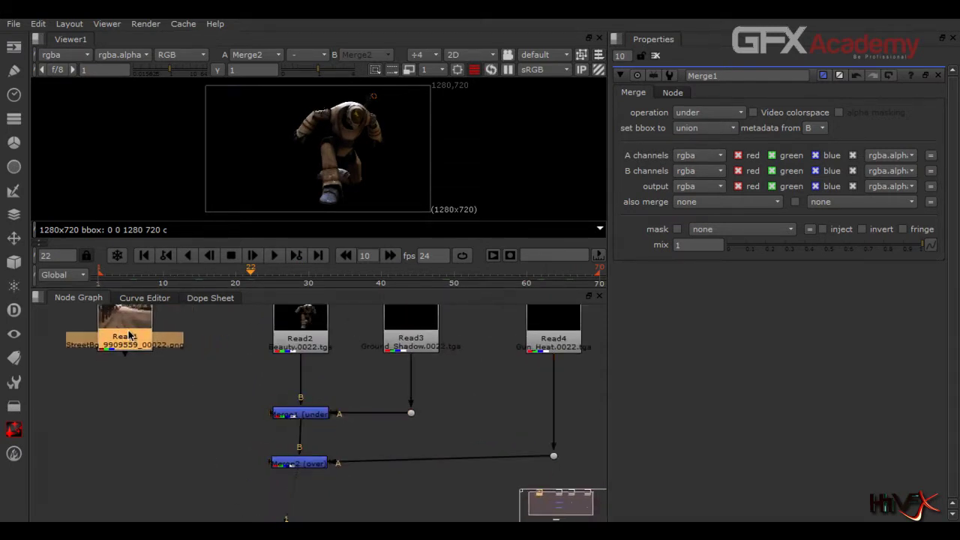
Merge the finished robot composite over the street background with a new over merge, view it, and align it with the gun heat merge
key(m)
drag(201, 330, 300, 475)
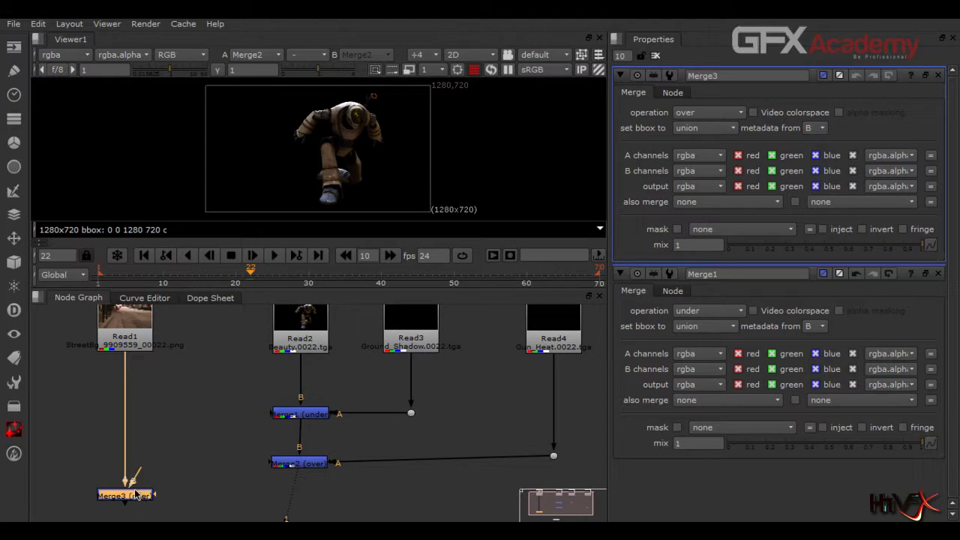
drag(140, 476, 298, 465)
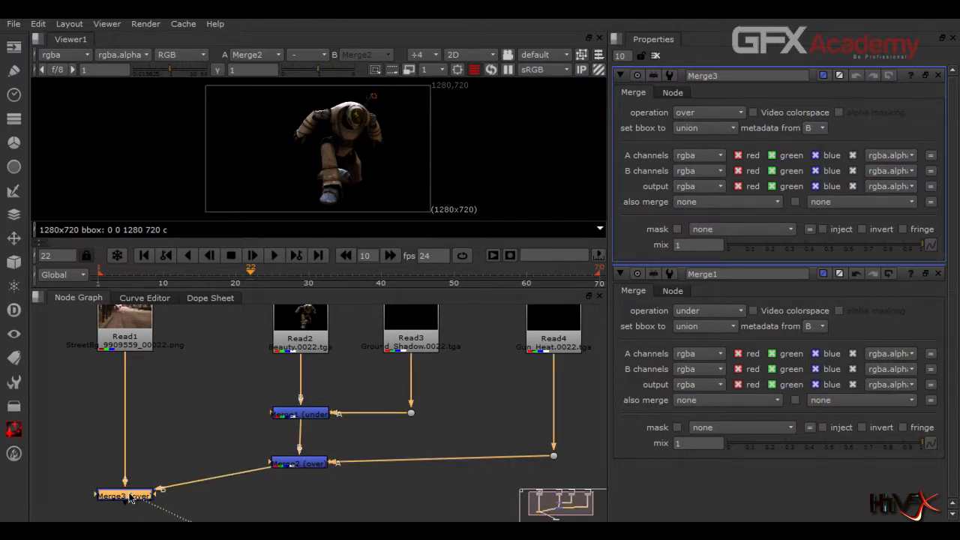
key(1)
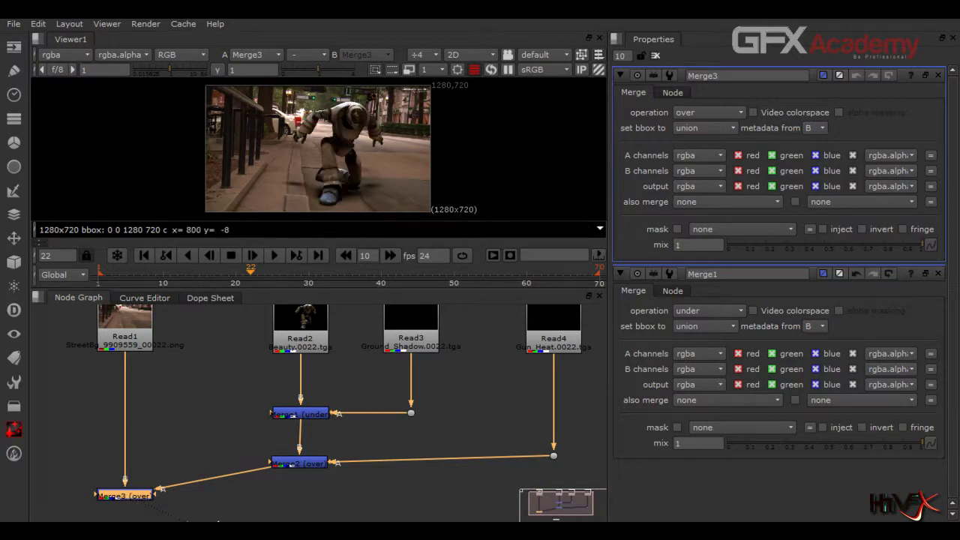
drag(144, 498, 146, 466)
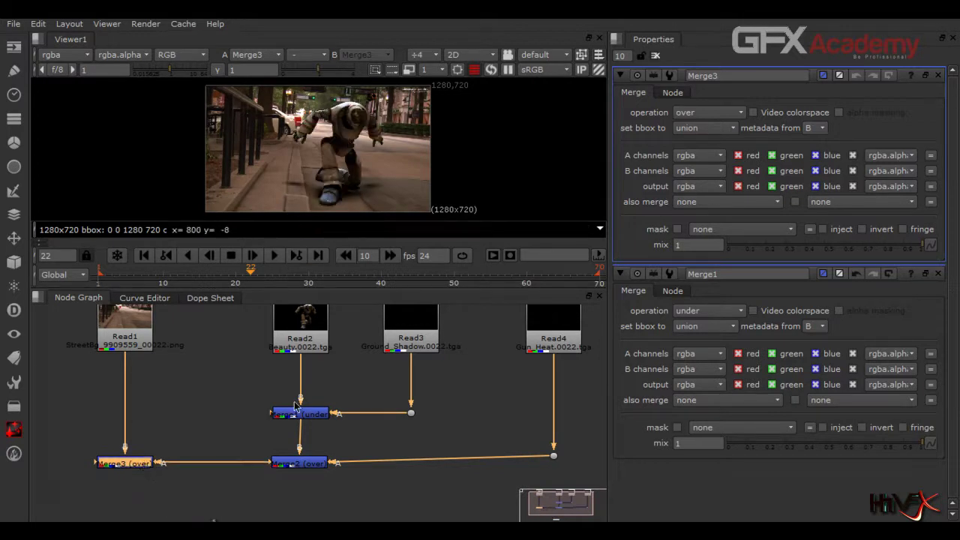
middle_drag(426, 394, 420, 416)
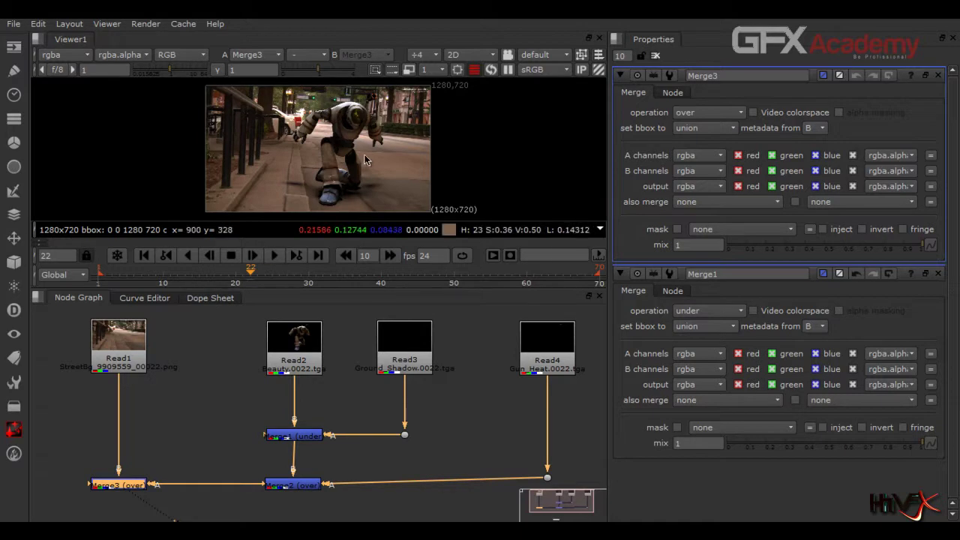
Clear the properties bin with its limit at 1 panel, and enlarge the viewer with the composite fitted to it
click(655, 56)
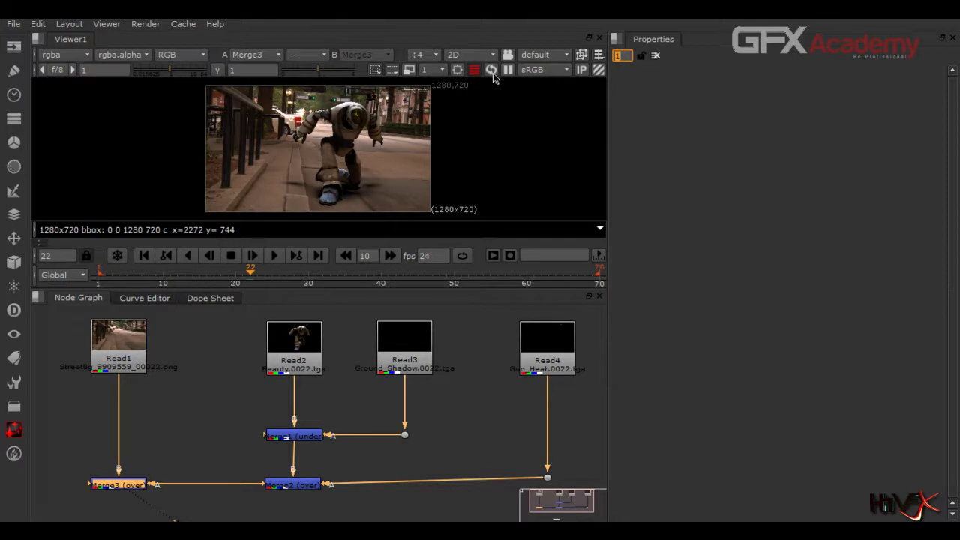
drag(606, 129, 709, 128)
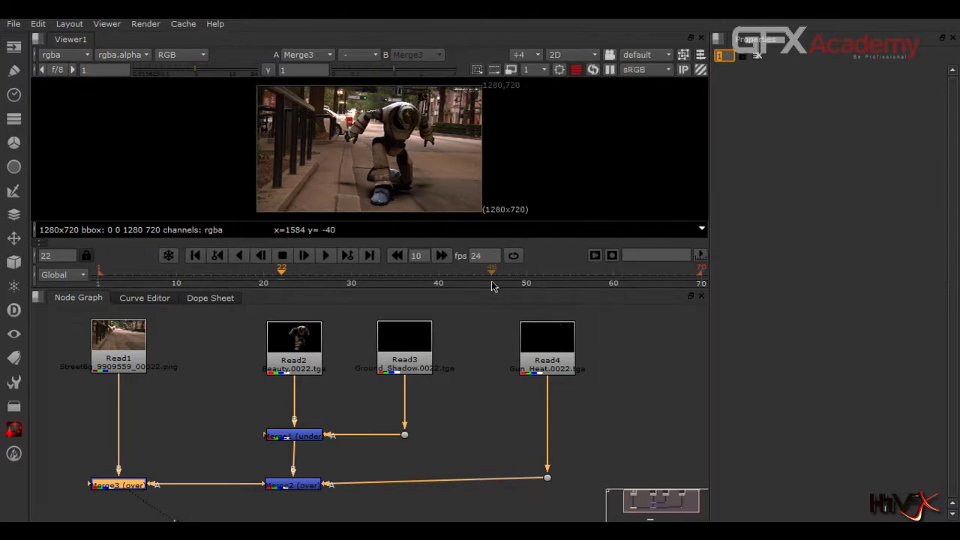
drag(491, 287, 494, 411)
key(f)
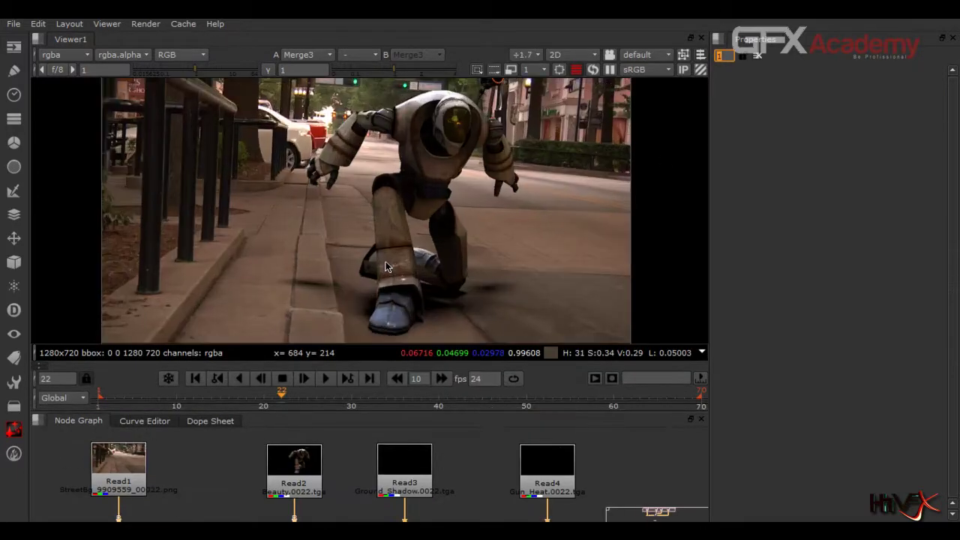
Play the composite from frame 1, fit it to the viewer while it loops, and stop at frame 61
scroll(270, 182, down, 2)
scroll(270, 182, up, 2)
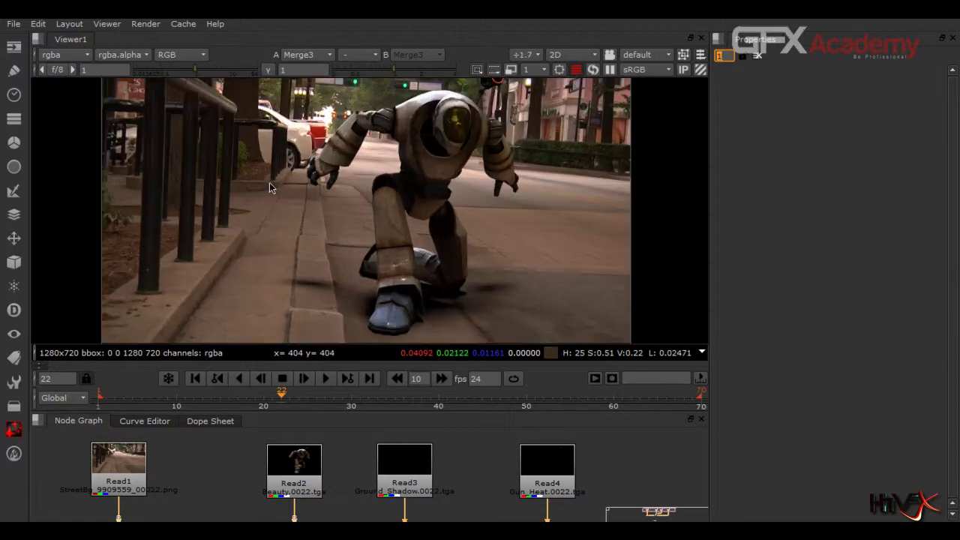
click(195, 378)
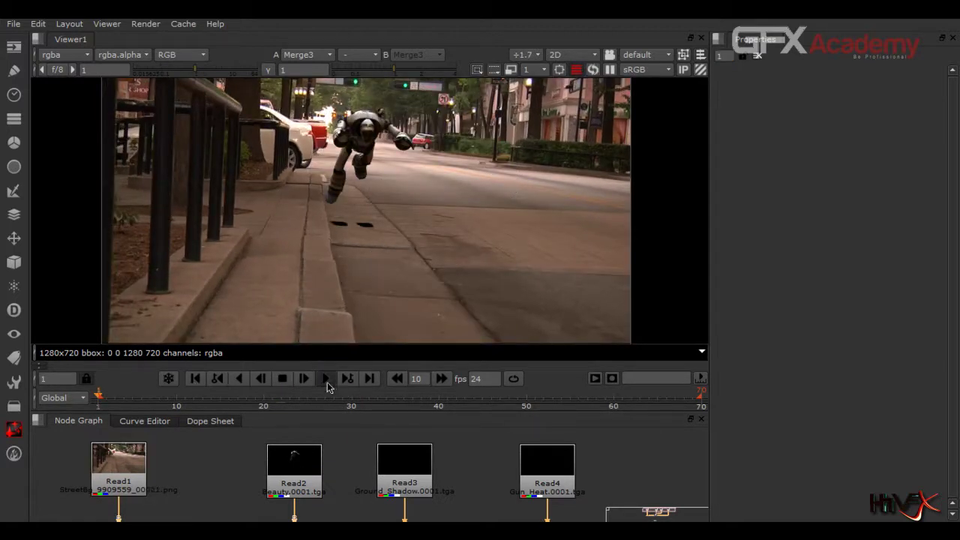
click(326, 379)
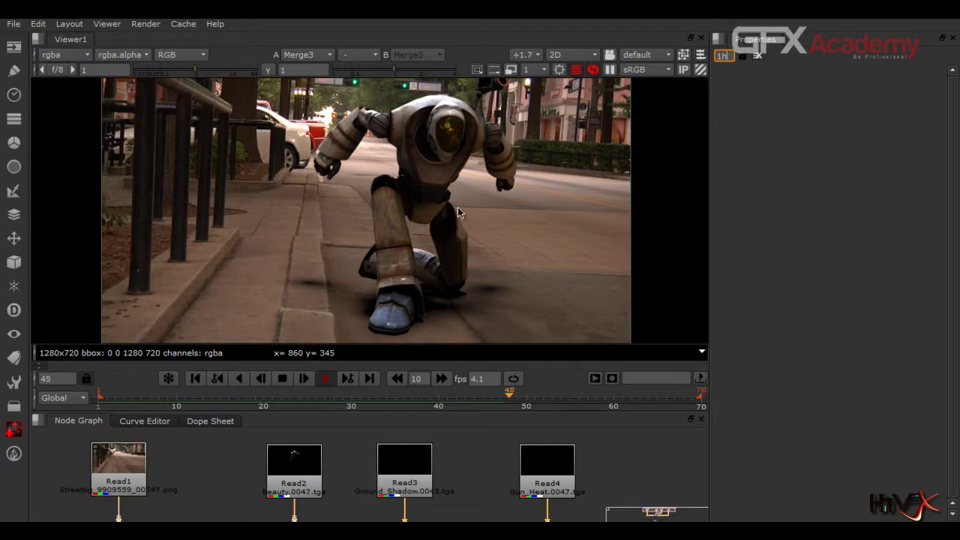
key(f)
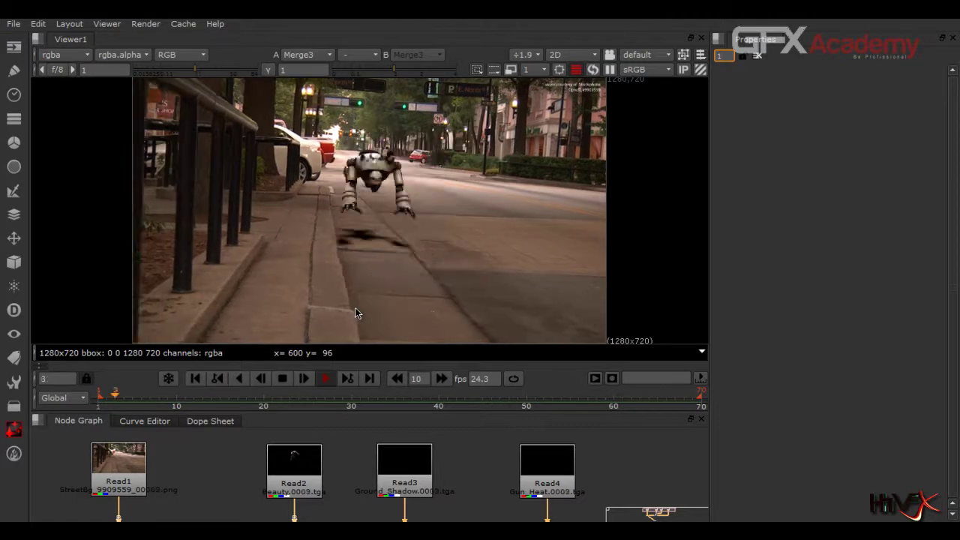
click(282, 379)
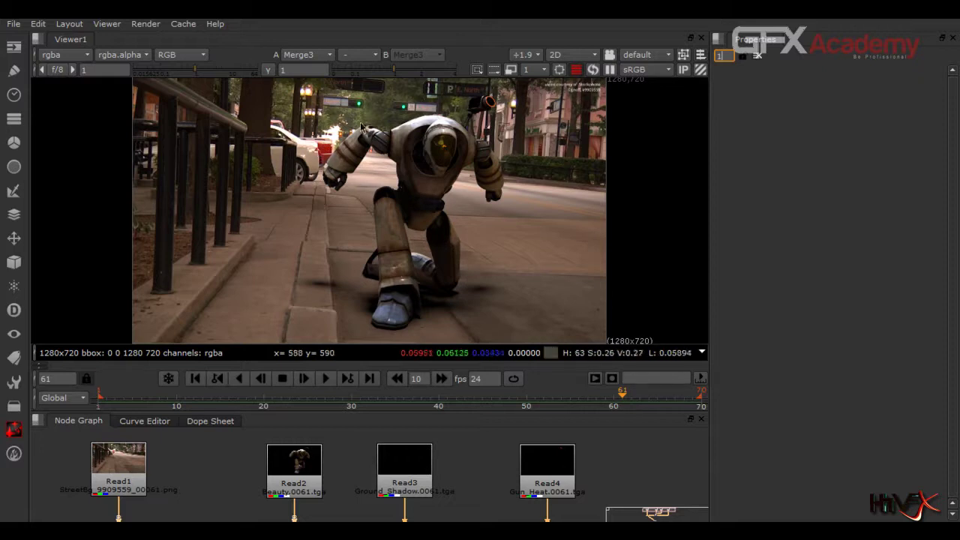
Examine the robot's upper body, its shoulder gun and the video credit in the street footage at close range on frame 61
scroll(455, 99, up, 2)
scroll(456, 100, up, 3)
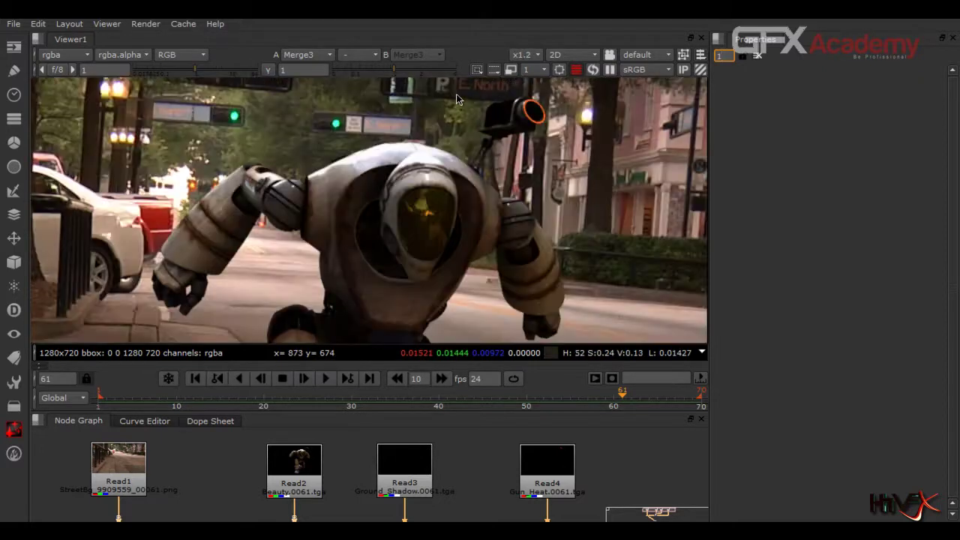
middle_drag(449, 91, 424, 142)
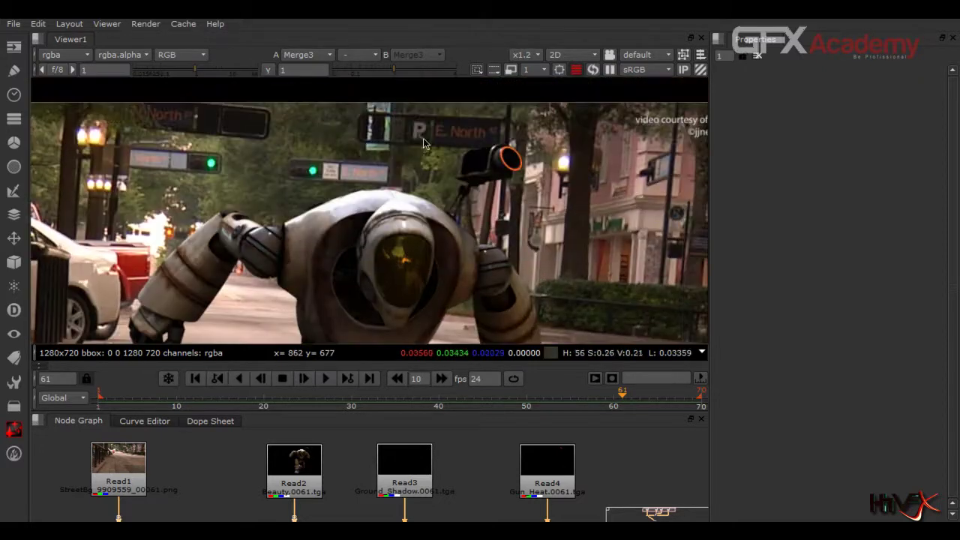
middle_drag(556, 209, 467, 183)
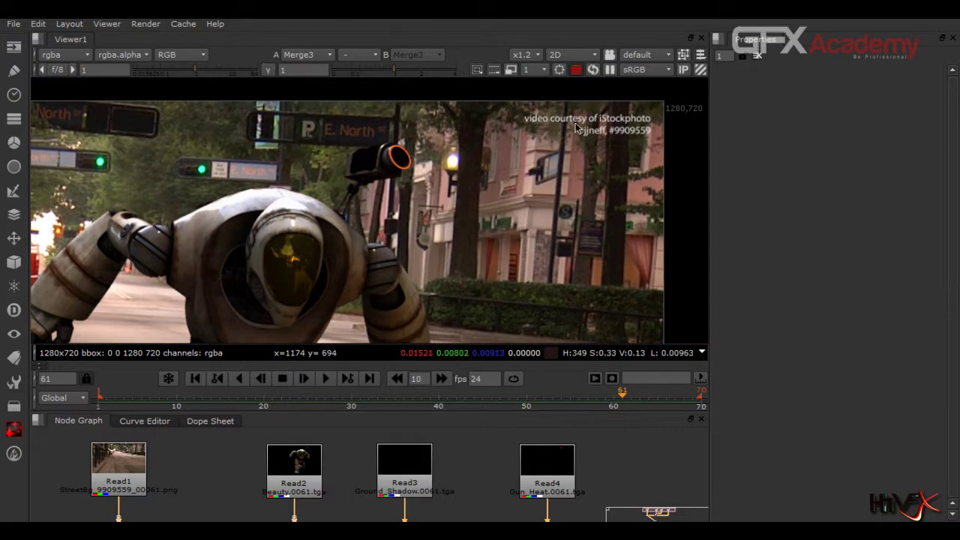
scroll(556, 212, down, 5)
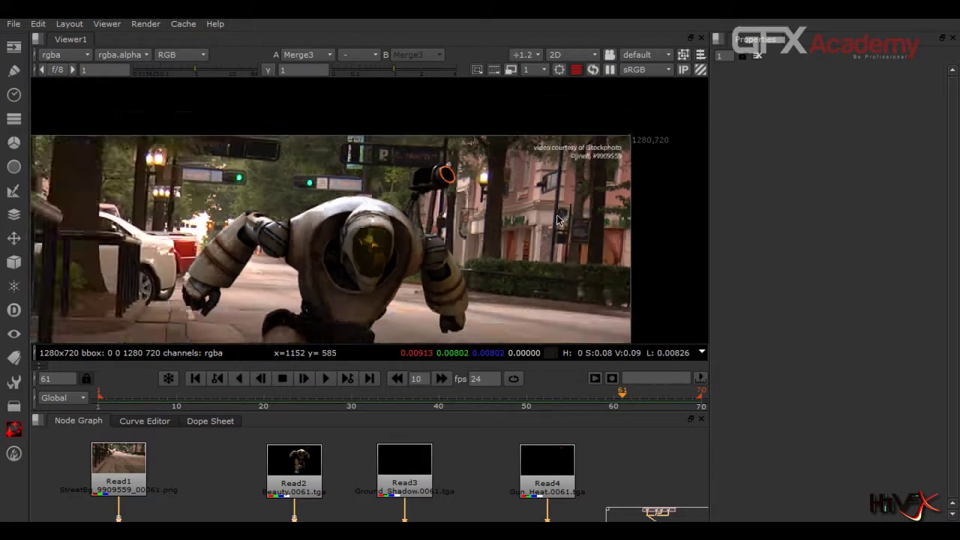
middle_drag(504, 274, 556, 201)
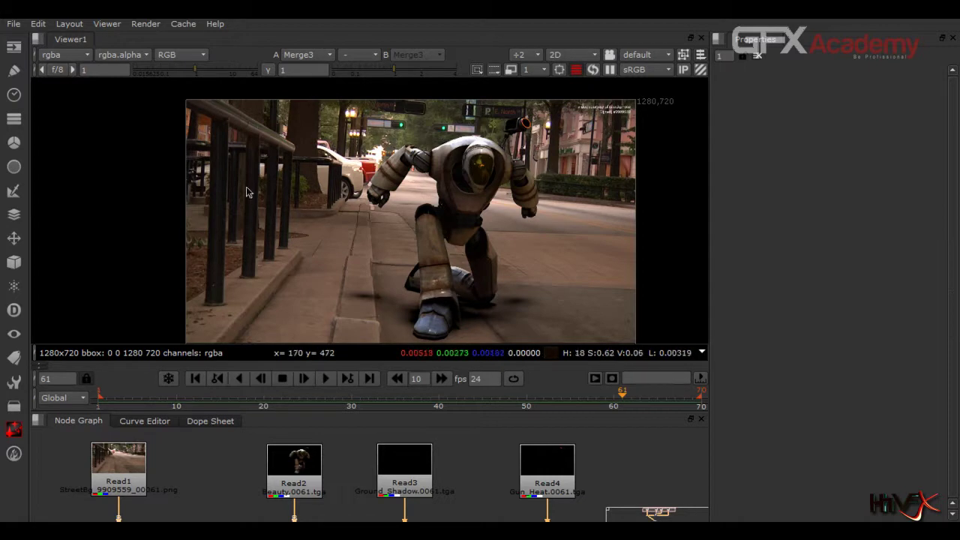
Examine the dark railings, parked car and storefronts of the street footage in comparison with the robot's arms and head
scroll(258, 180, up, 2)
scroll(258, 180, up, 1)
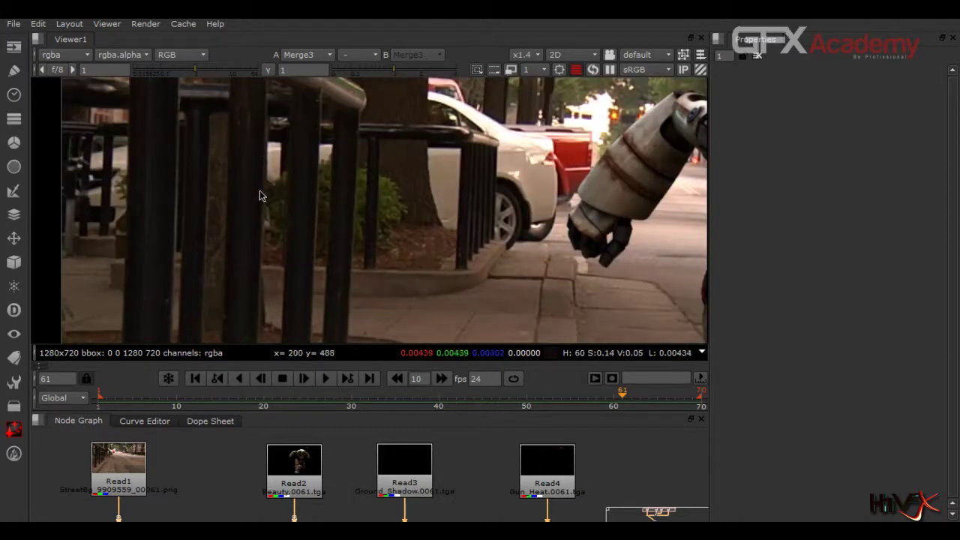
scroll(218, 211, up, 2)
middle_drag(597, 174, 516, 124)
middle_drag(297, 252, 443, 33)
middle_drag(441, 95, 480, 240)
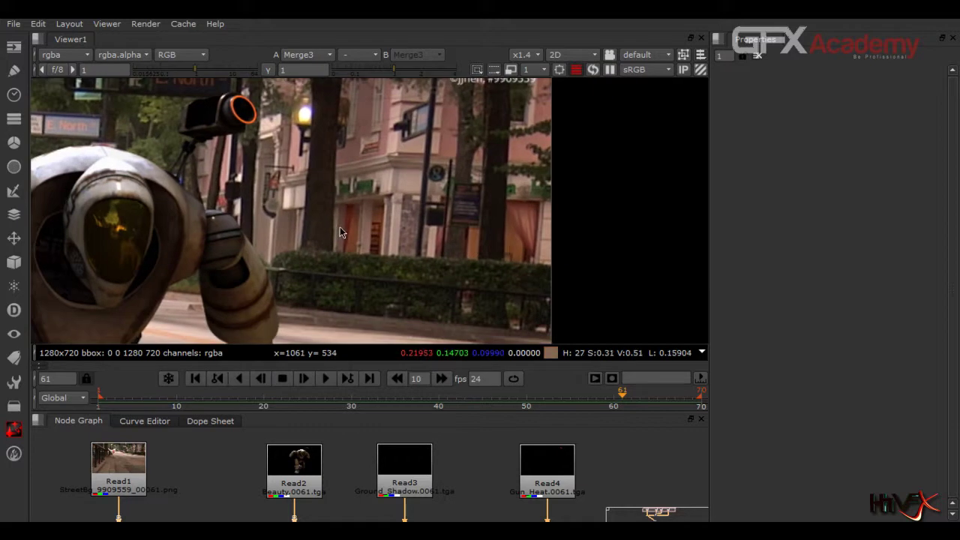
scroll(398, 214, down, 4)
middle_drag(255, 271, 429, 245)
scroll(375, 237, down, 3)
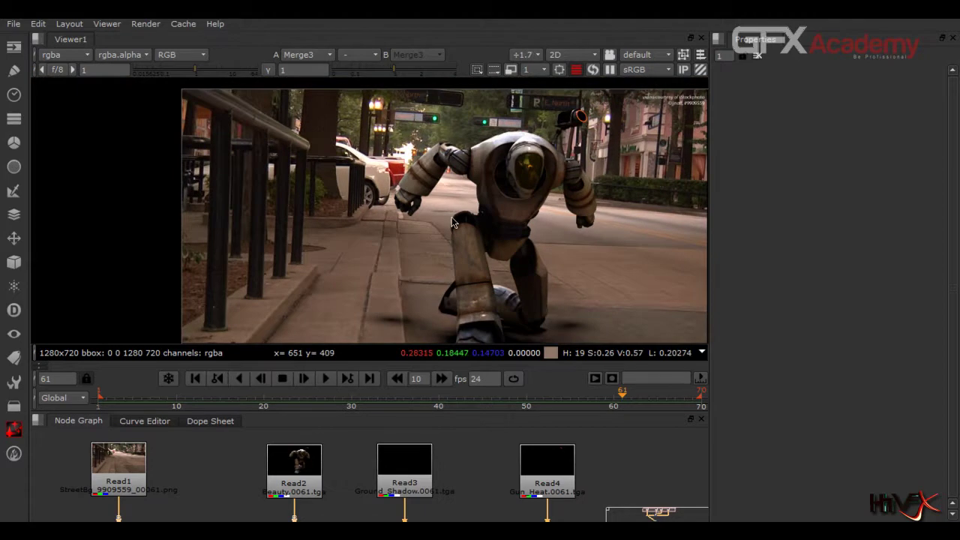
middle_drag(452, 216, 401, 237)
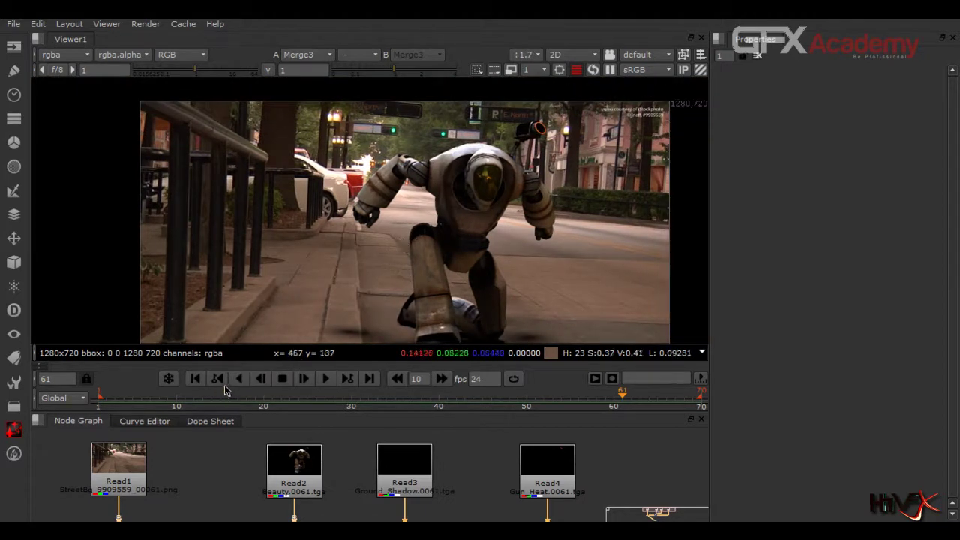
Replay the composite with the robot's feet in view, stop at frame 29, and play only the frame range 40-70
click(328, 381)
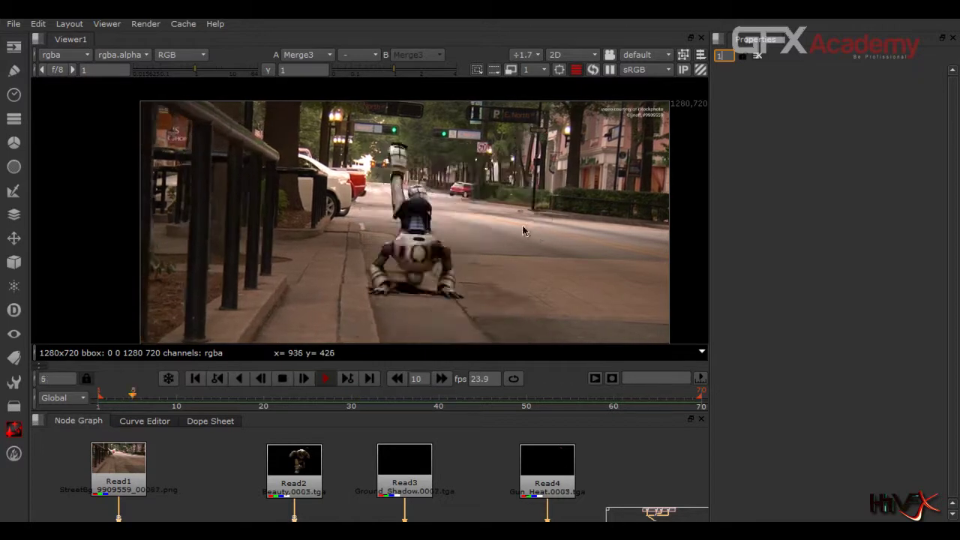
middle_drag(362, 223, 372, 202)
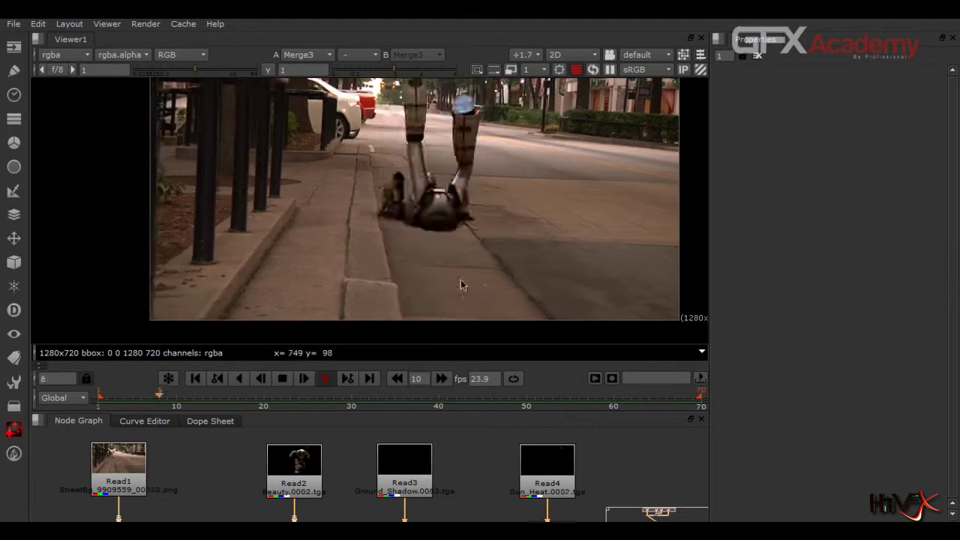
click(280, 379)
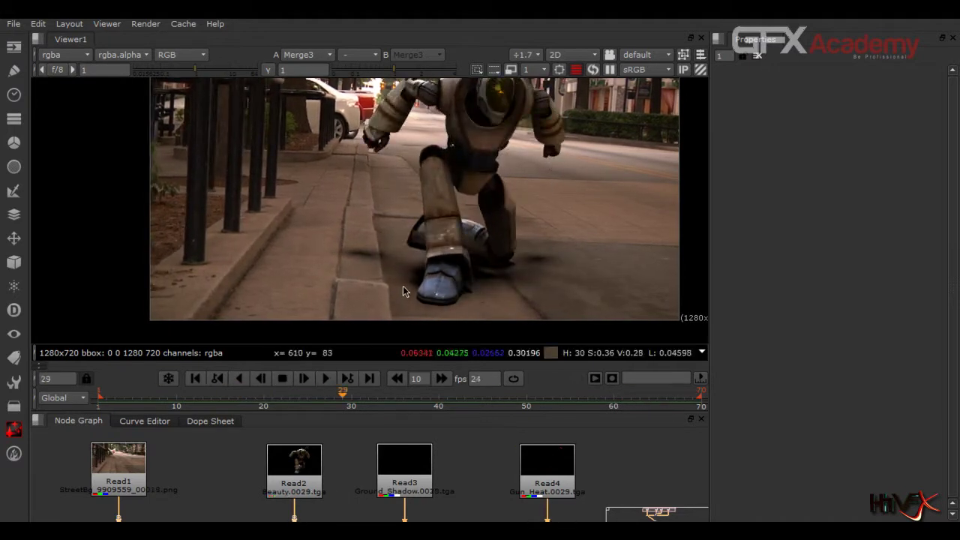
middle_drag(402, 288, 400, 254)
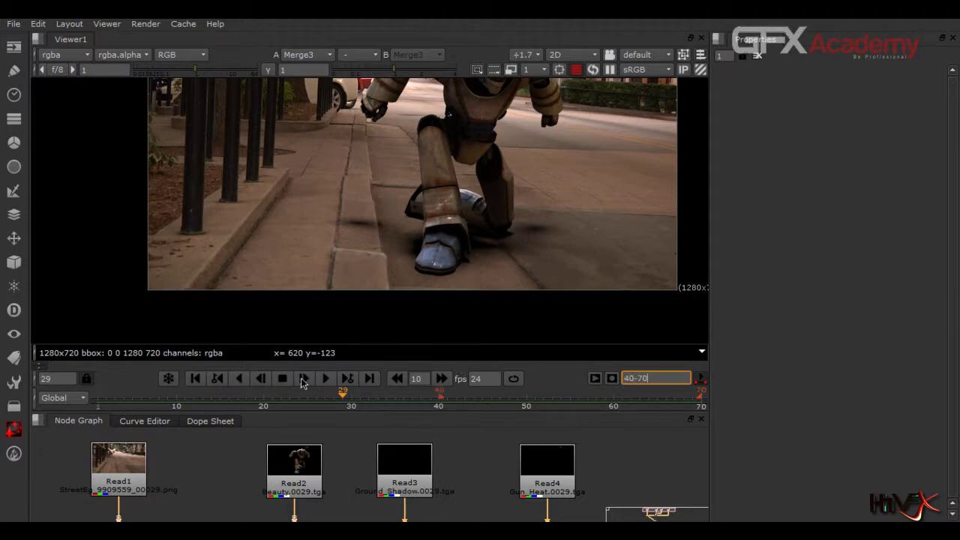
click(331, 382)
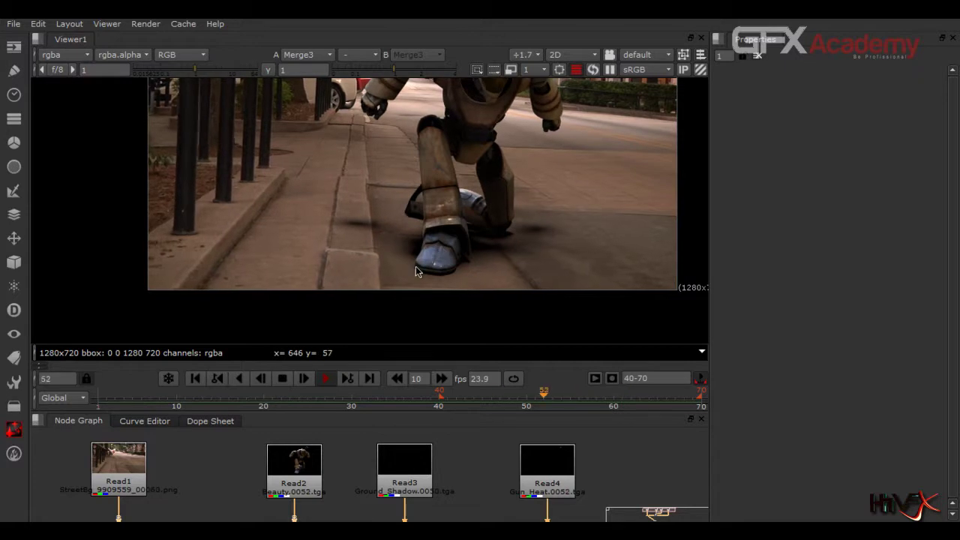
click(286, 379)
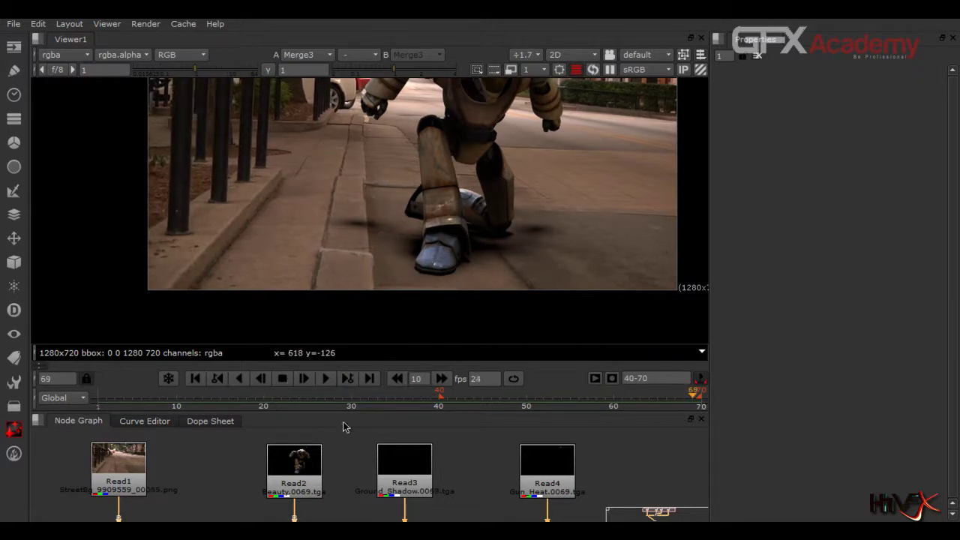
Scrub back to frame 35 and on to frame 23, and examine the dark speck on the ground beside the robot's front foot
drag(455, 412, 395, 407)
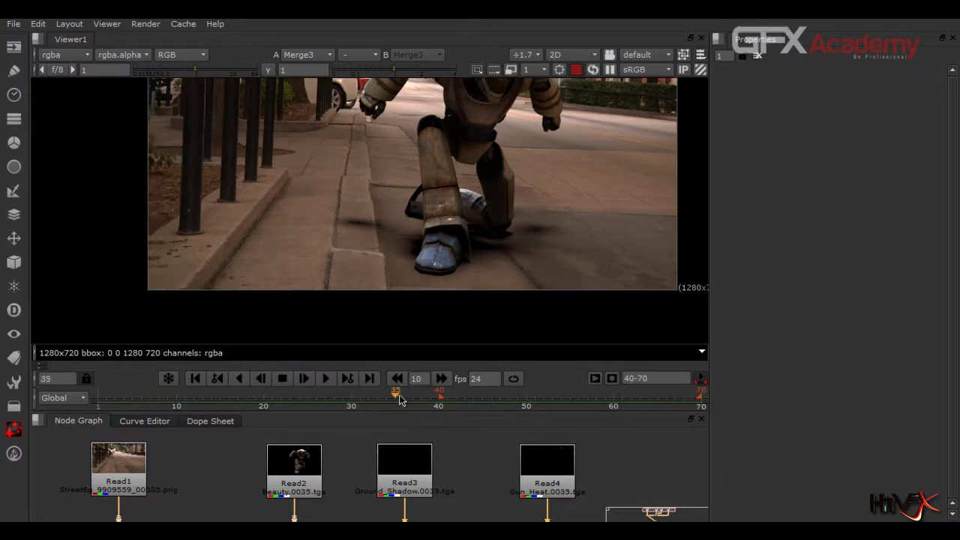
scroll(484, 273, up, 4)
scroll(484, 275, up, 2)
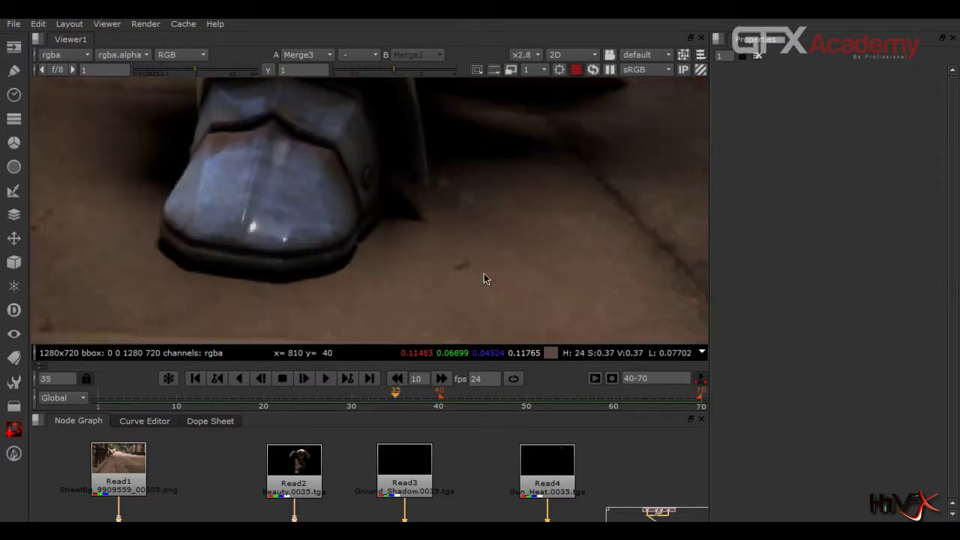
drag(395, 393, 291, 409)
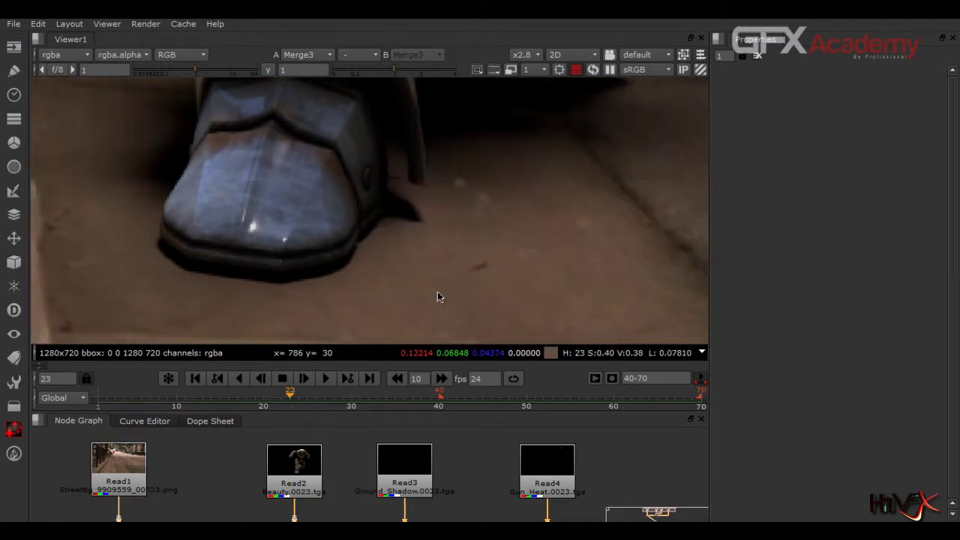
middle_drag(437, 291, 435, 242)
scroll(434, 242, up, 2)
scroll(450, 270, up, 1)
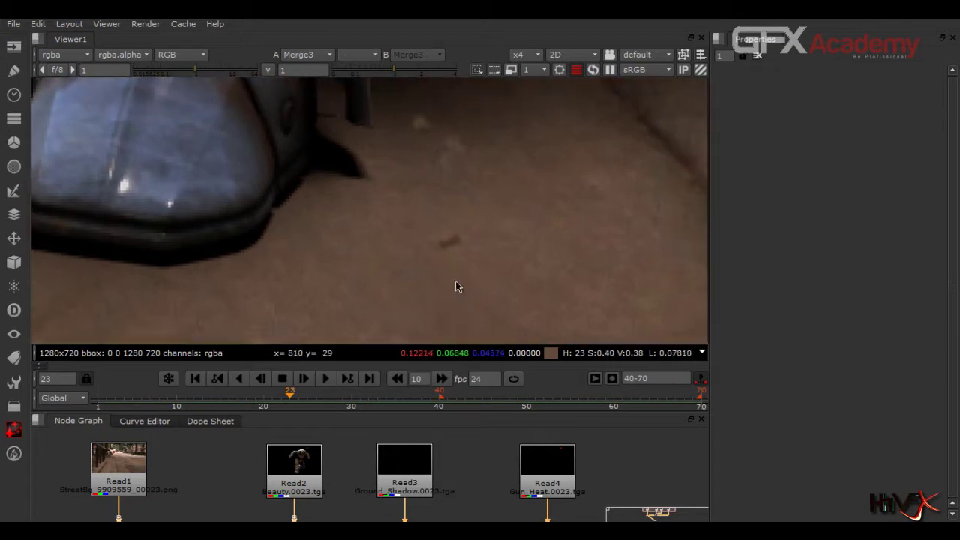
scroll(456, 252, up, 2)
middle_drag(454, 296, 450, 276)
scroll(449, 248, up, 2)
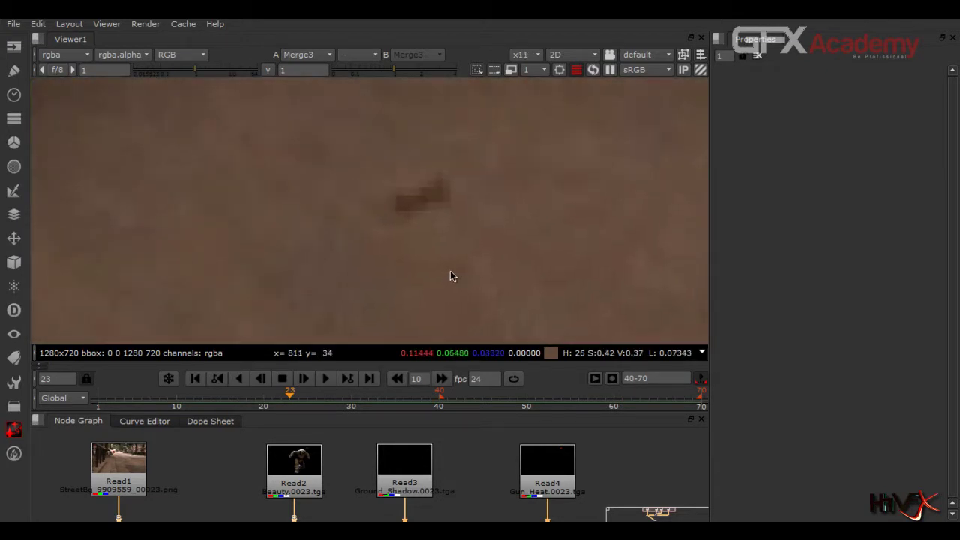
Enlarge the node graph and insert a Tracker node directly after the street background read node
scroll(333, 482, down, 5)
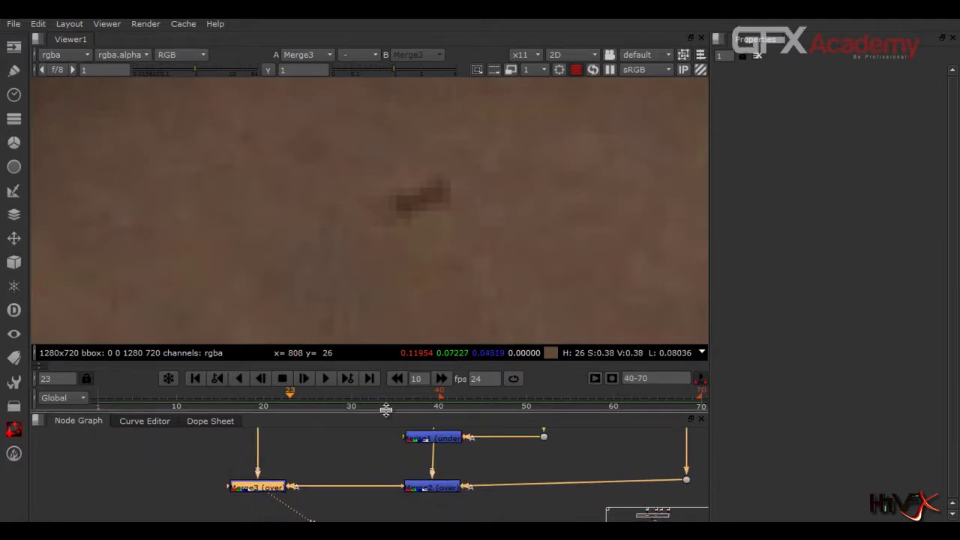
drag(381, 416, 379, 349)
scroll(350, 435, up, 5)
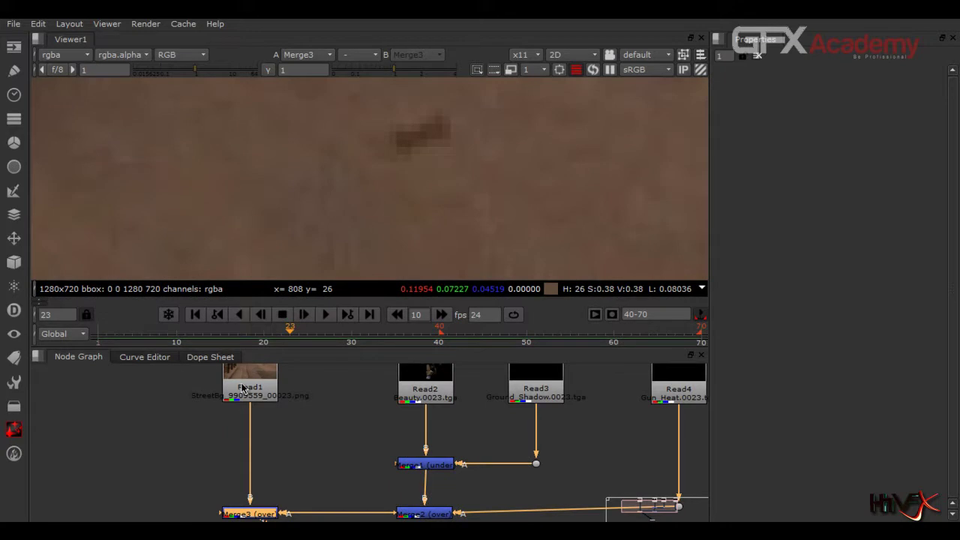
click(256, 385)
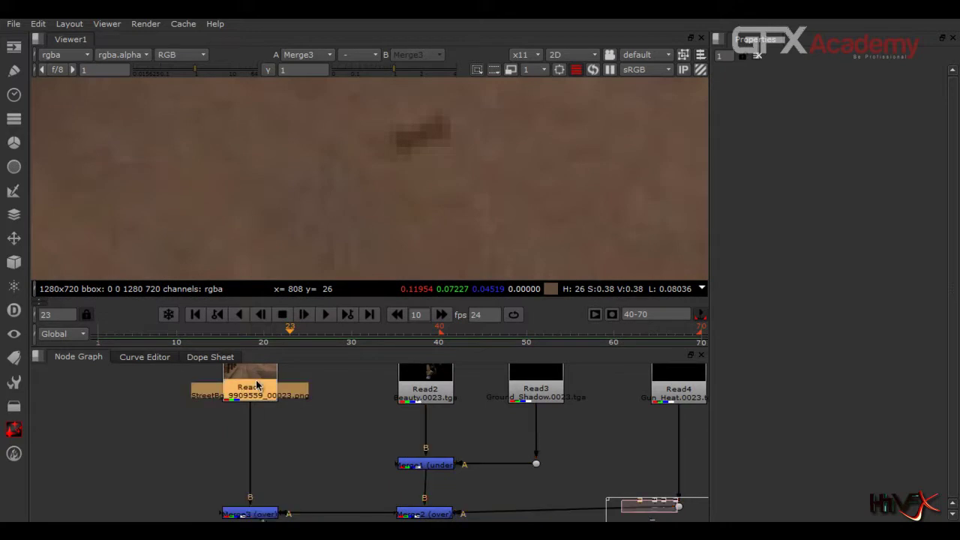
key(Tab)
text(tr)
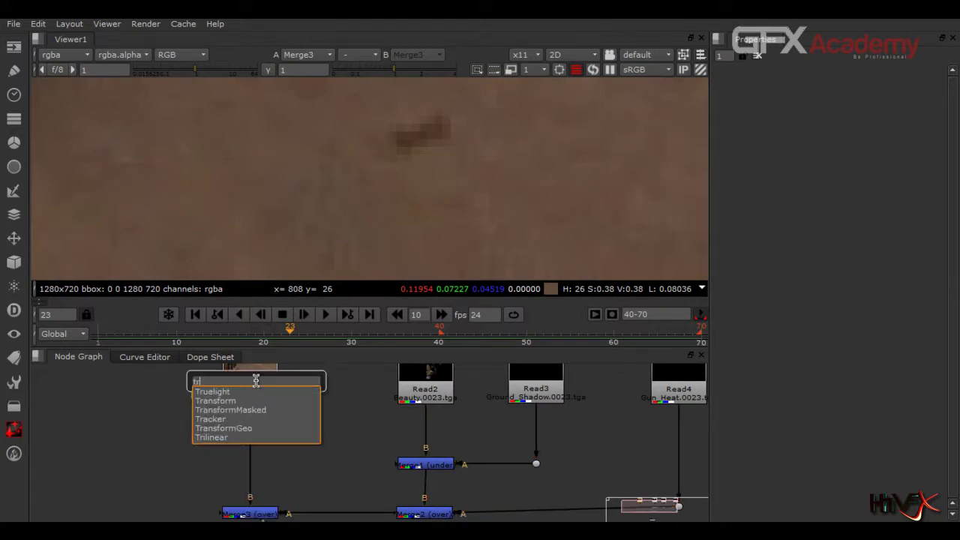
text(acker)
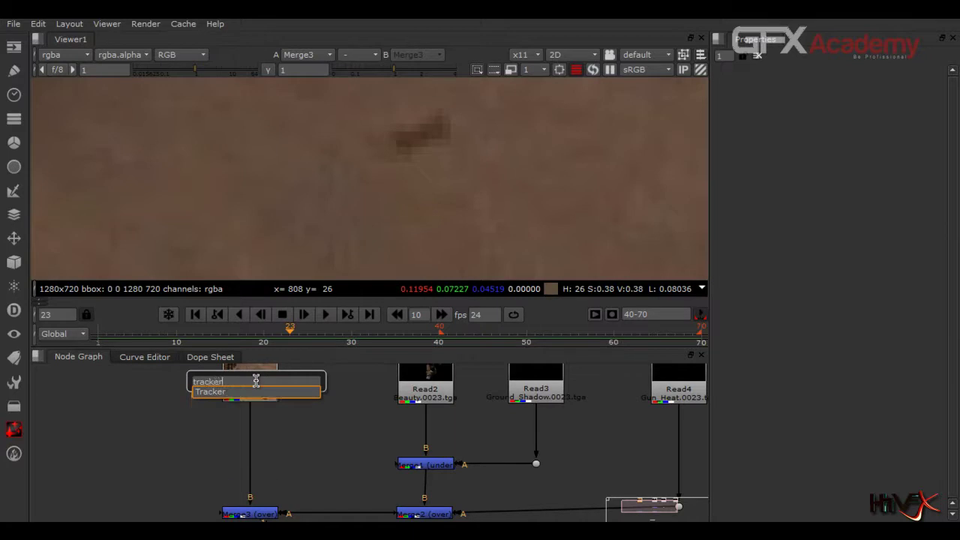
key(Return)
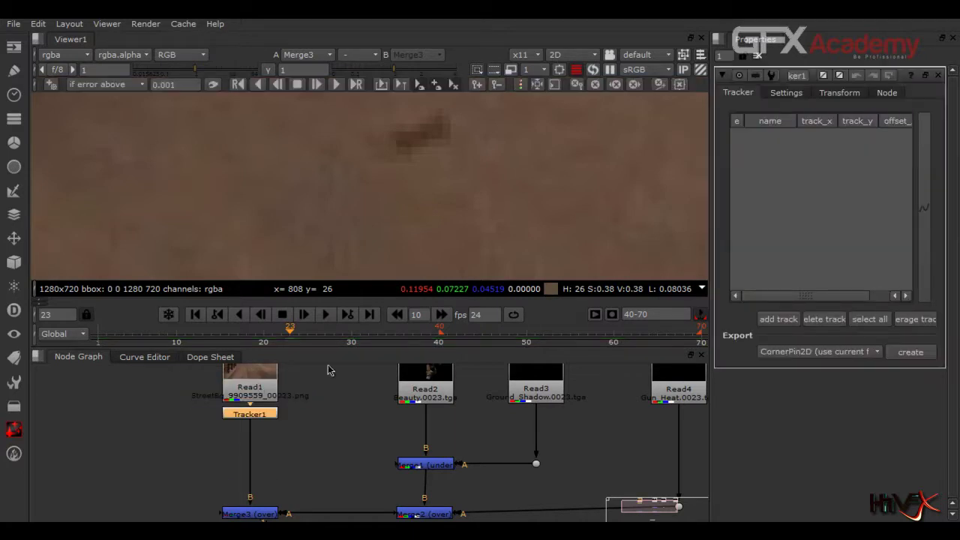
Add a track centred on the dark ground speck at about x 808.8, y 43, and release the 40-70 playback range
click(785, 320)
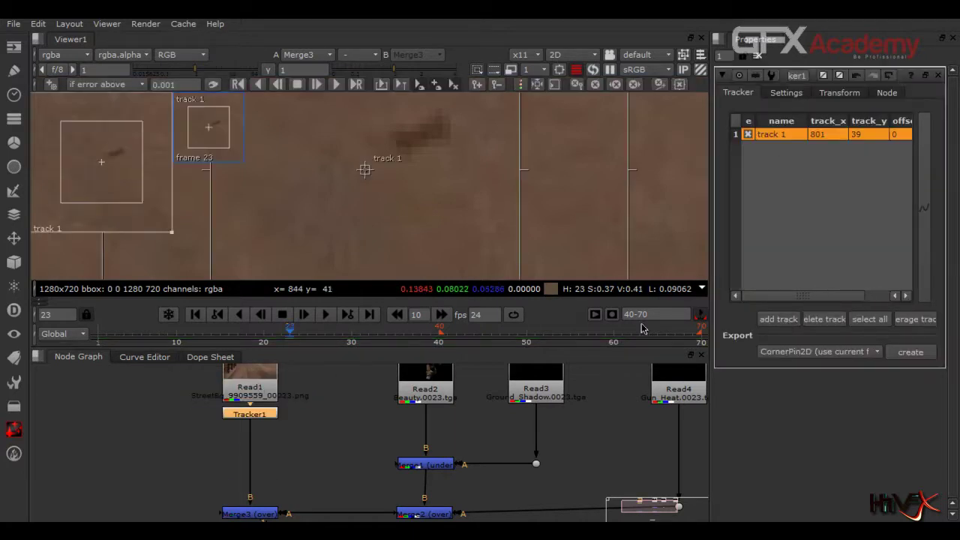
scroll(317, 137, down, 2)
scroll(316, 136, down, 2)
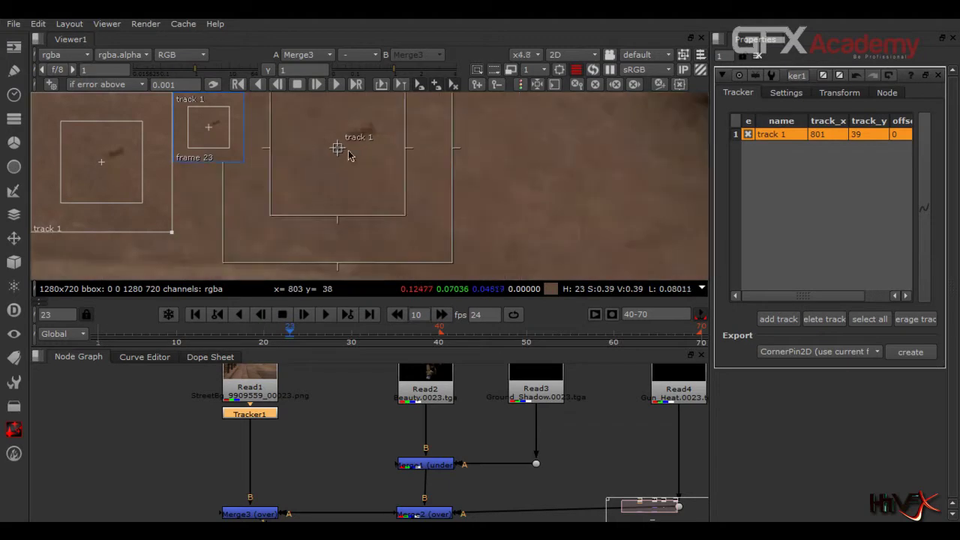
drag(338, 149, 363, 137)
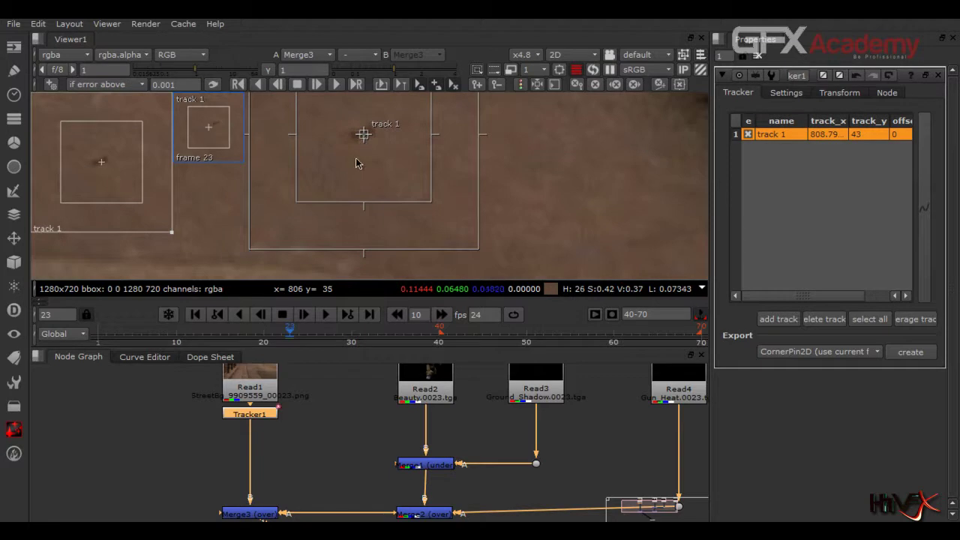
click(702, 315)
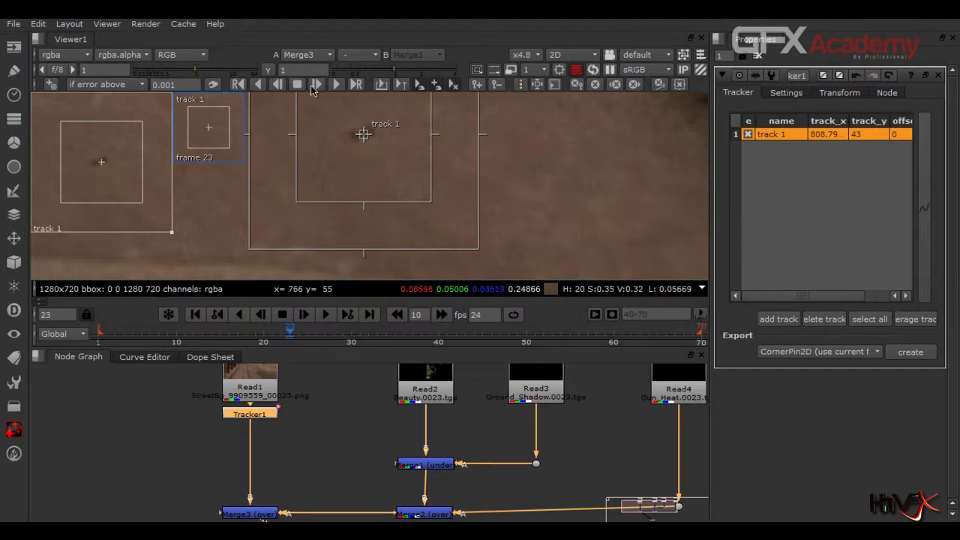
Track the ground speck forward from frame 23 to frame 70, and backward from frame 23 to frame 9
click(335, 84)
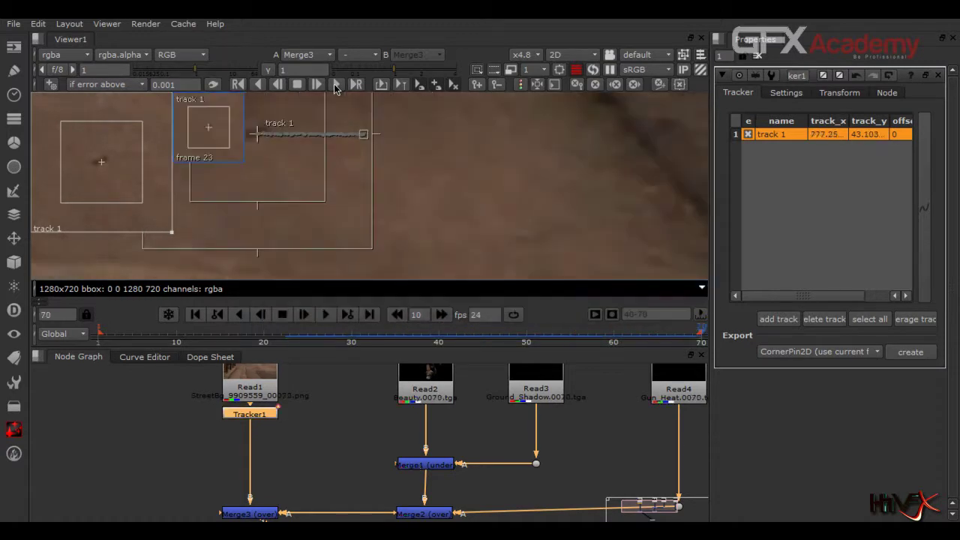
click(289, 339)
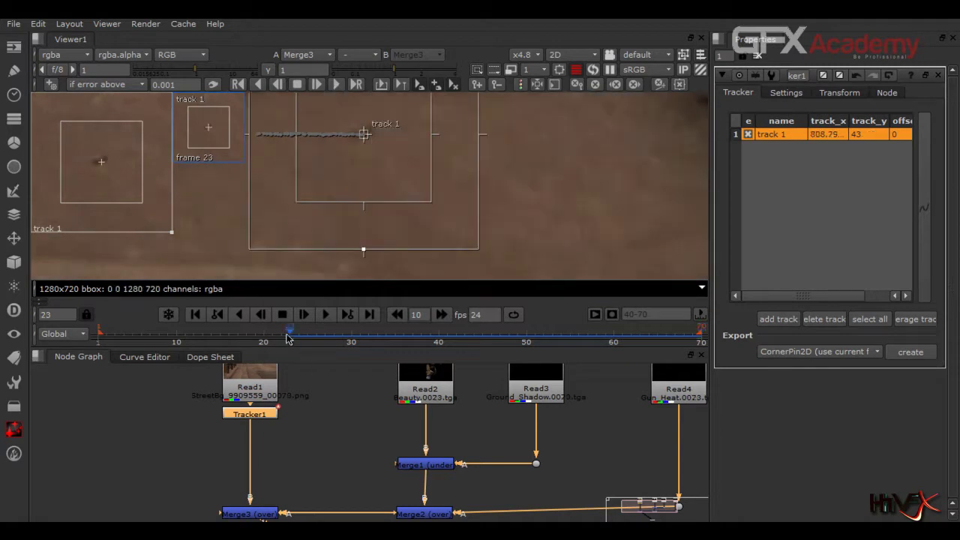
scroll(379, 233, down, 5)
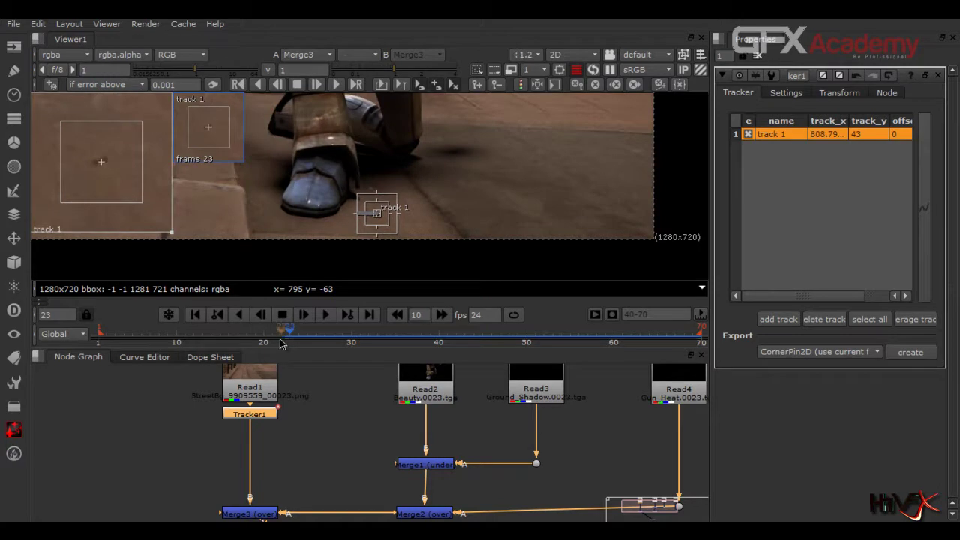
click(282, 339)
mouse_move(281, 335)
mouse_down()
mouse_move(214, 341)
mouse_move(188, 357)
mouse_move(281, 357)
mouse_move(272, 338)
mouse_move(87, 363)
mouse_move(292, 334)
mouse_up()
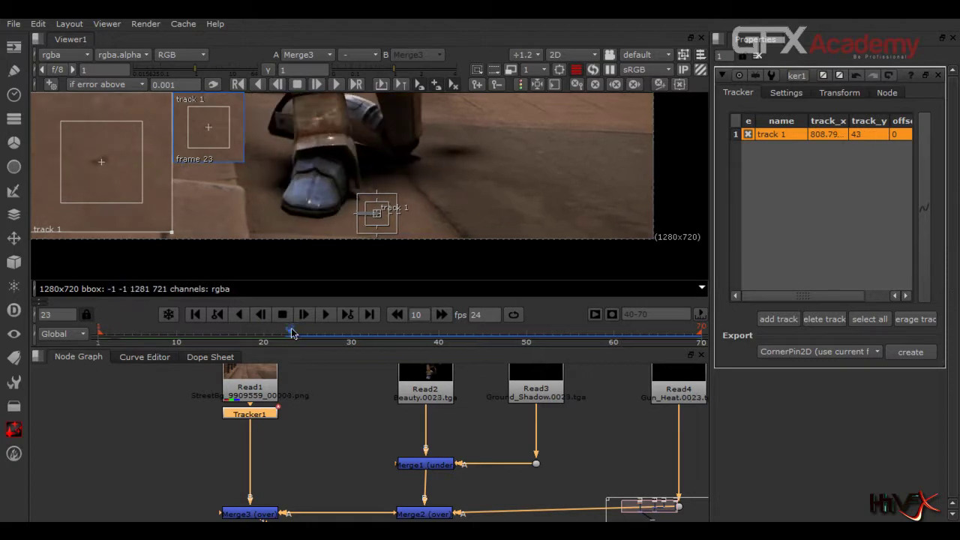
click(278, 85)
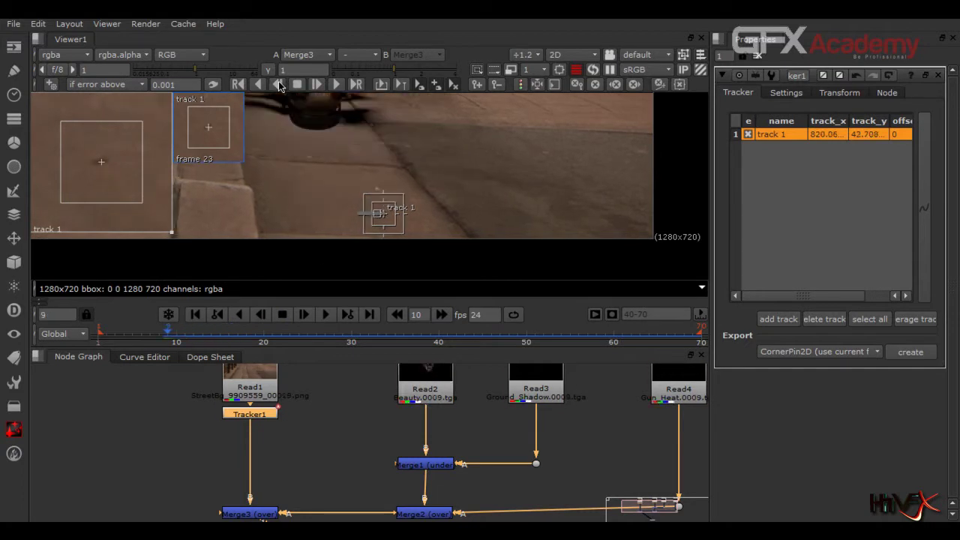
Detach the Tracker node from between the street background read and its merge, and reconnect it as a side branch of the read node
drag(264, 421, 250, 402)
drag(190, 428, 177, 405)
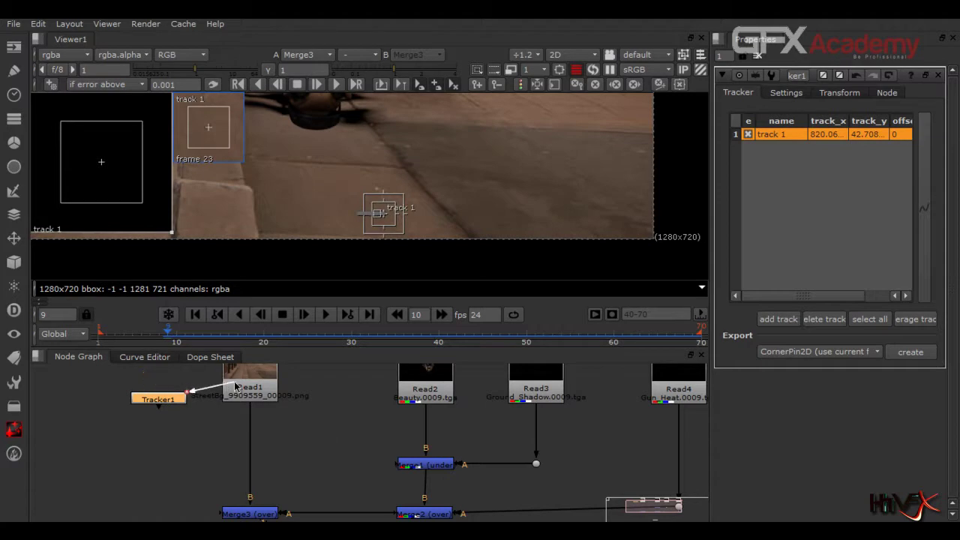
drag(234, 386, 238, 387)
drag(168, 402, 170, 384)
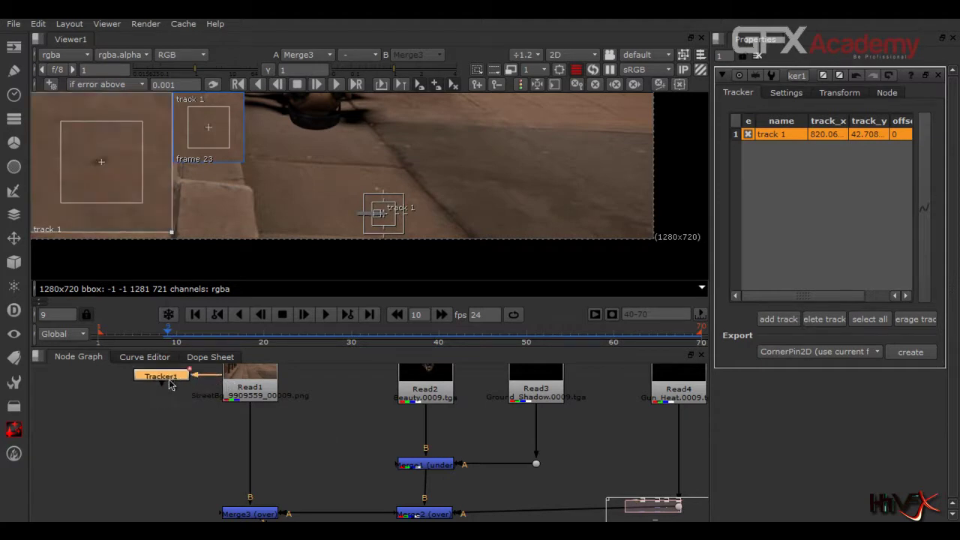
middle_drag(338, 418, 320, 435)
scroll(482, 211, down, 1)
scroll(483, 211, down, 4)
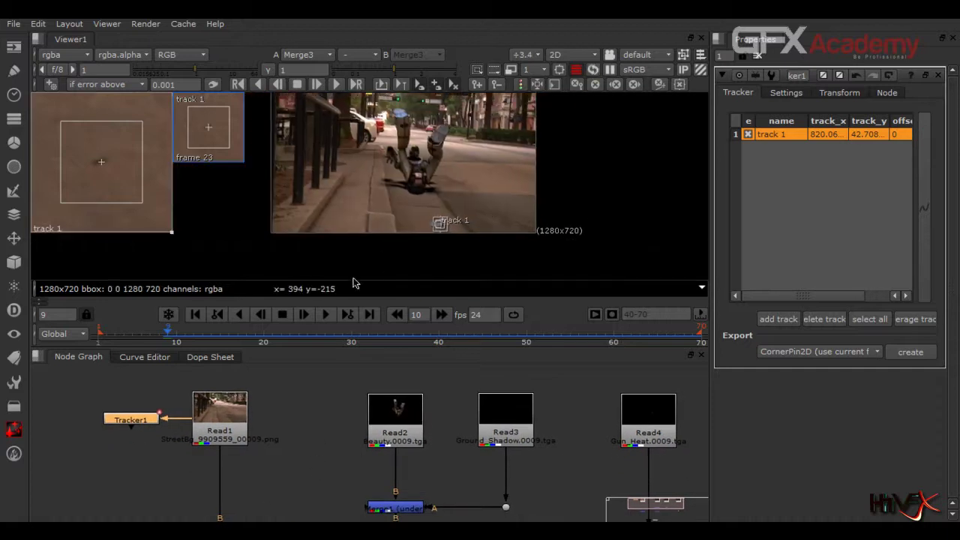
Close the Tracker's properties at frame 2 and give the node graph more height below the viewer
drag(171, 337, 109, 357)
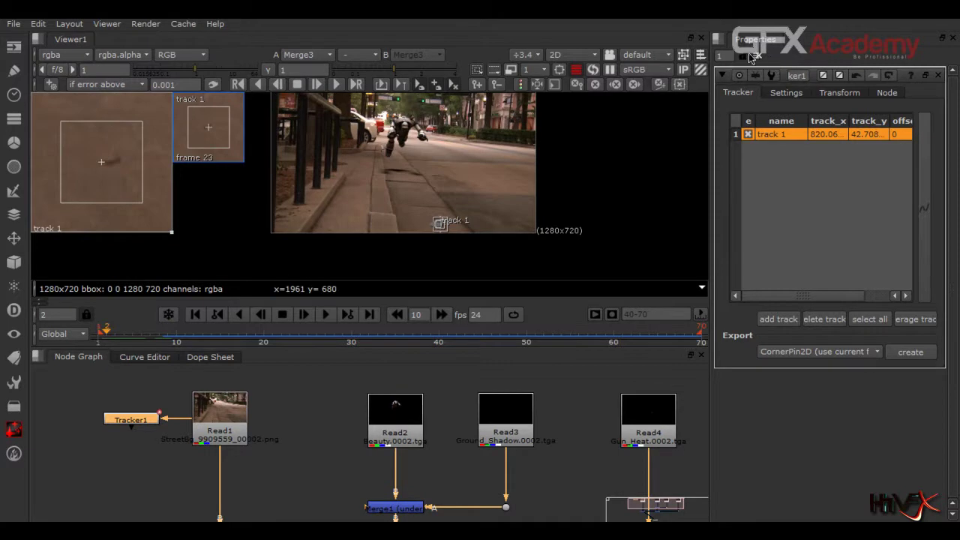
click(752, 57)
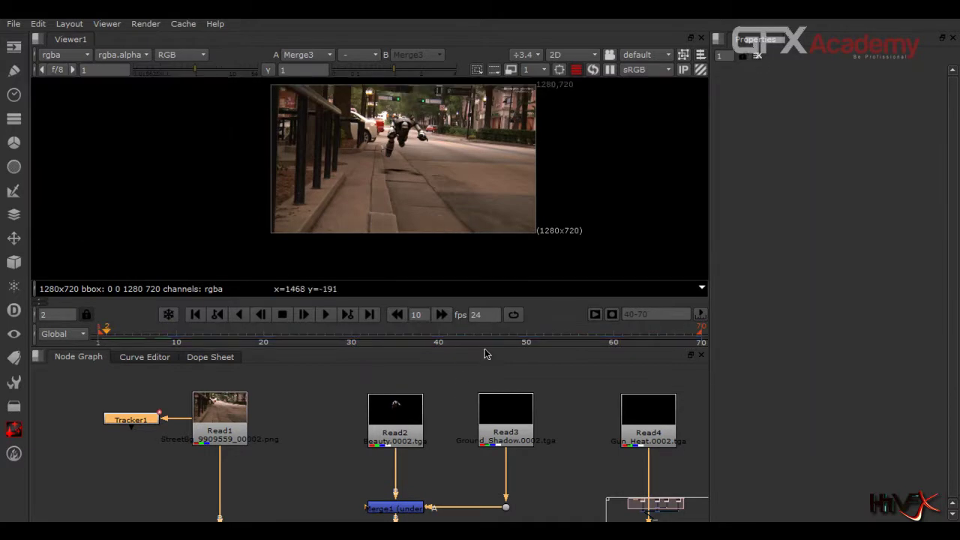
drag(485, 348, 410, 324)
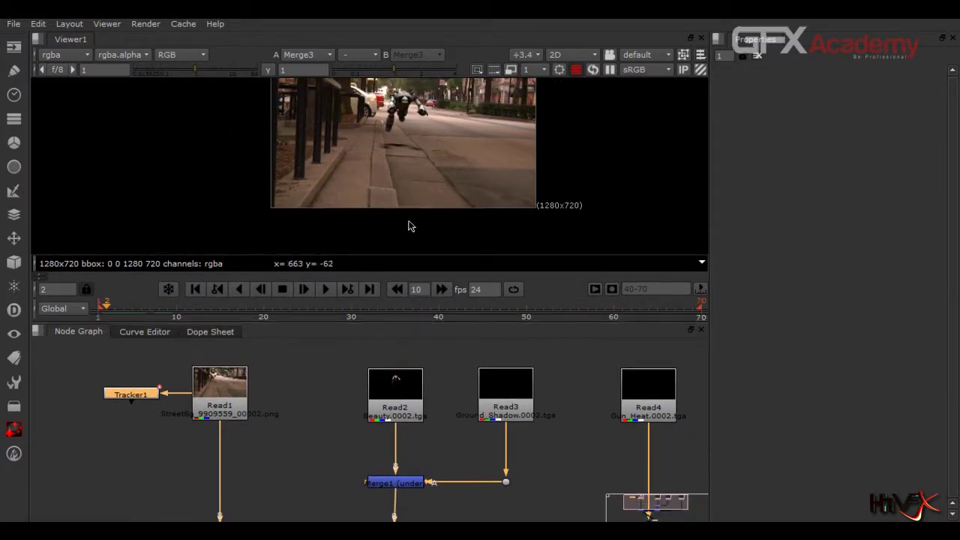
middle_drag(439, 177, 412, 215)
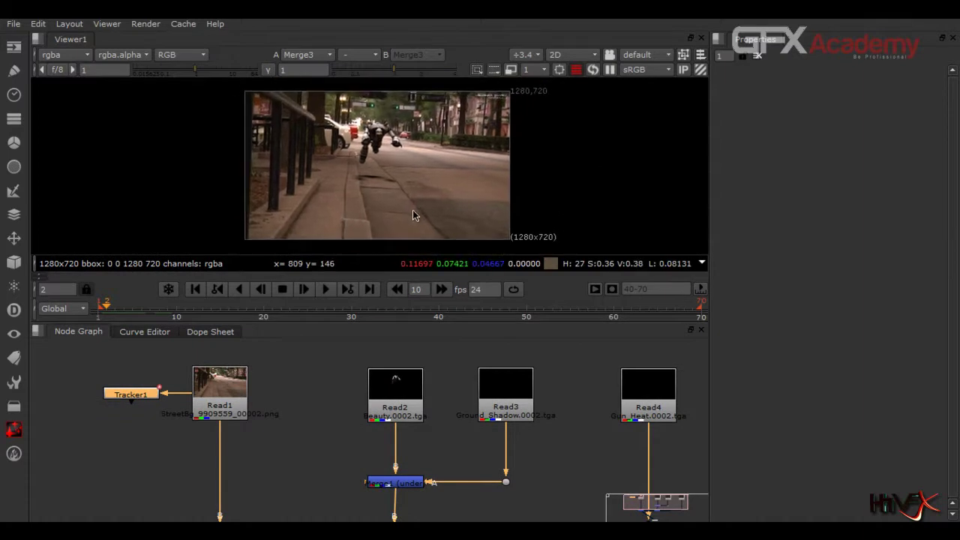
scroll(417, 190, up, 2)
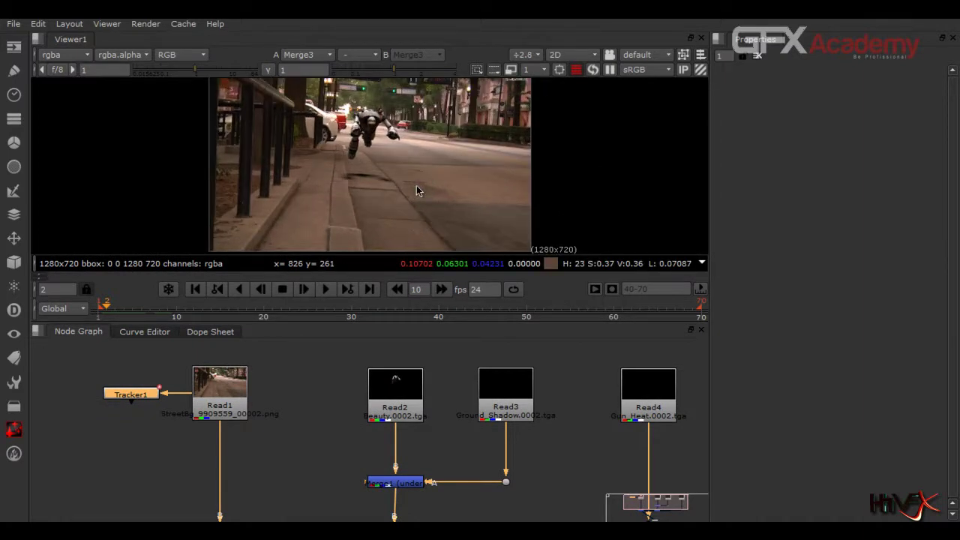
scroll(417, 190, down, 1)
Disable and re-enable the gun heat merge and the shadow merge to compare their effect on the composite
middle_drag(335, 486, 310, 442)
click(366, 490)
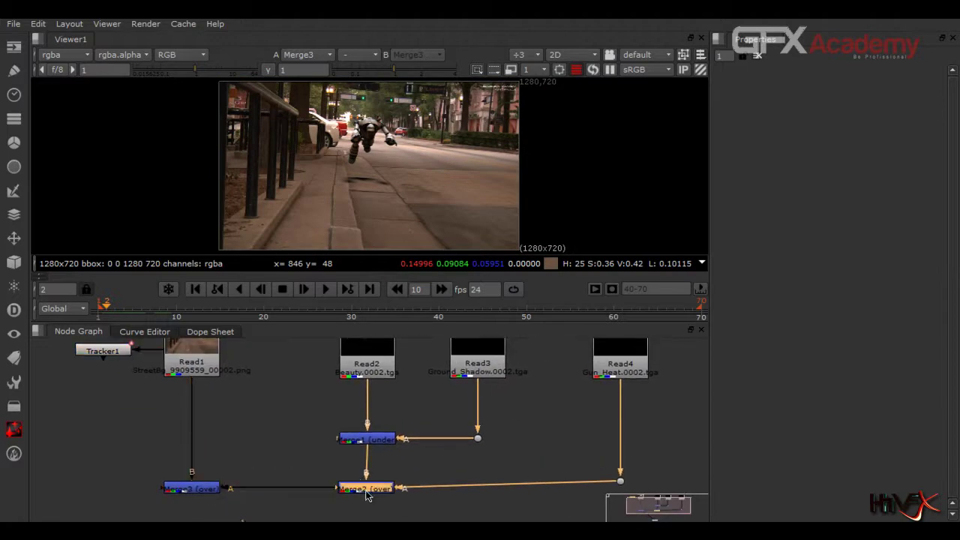
key(d)
key(d)
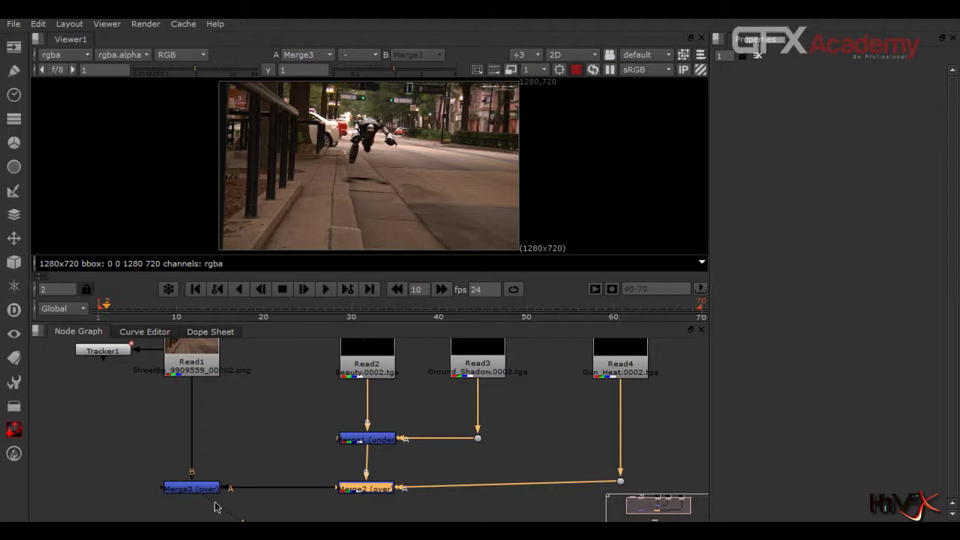
middle_drag(251, 506, 400, 471)
scroll(314, 484, down, 2)
click(429, 418)
key(d)
key(d)
Place the Viewer node directly below the Merge3 node so its connection runs straight down
drag(422, 518, 313, 519)
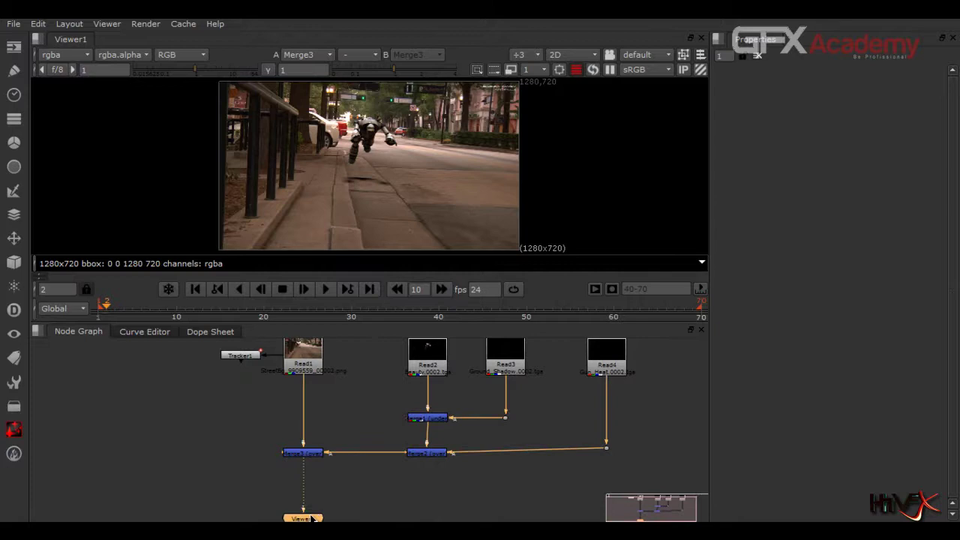
click(312, 454)
scroll(312, 455, down, 1)
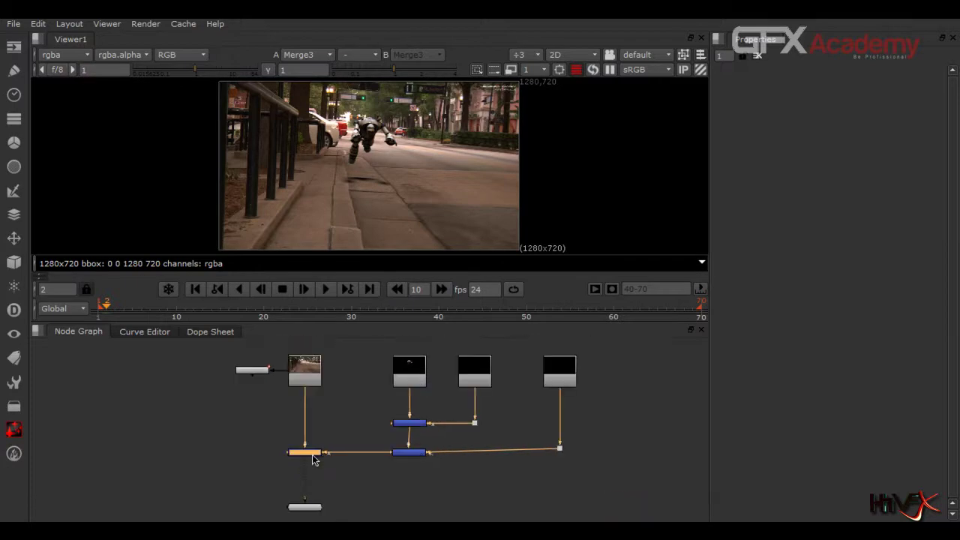
scroll(312, 455, up, 2)
Switch the Merge2 node off and on twice more to examine the combined robot passes
click(480, 454)
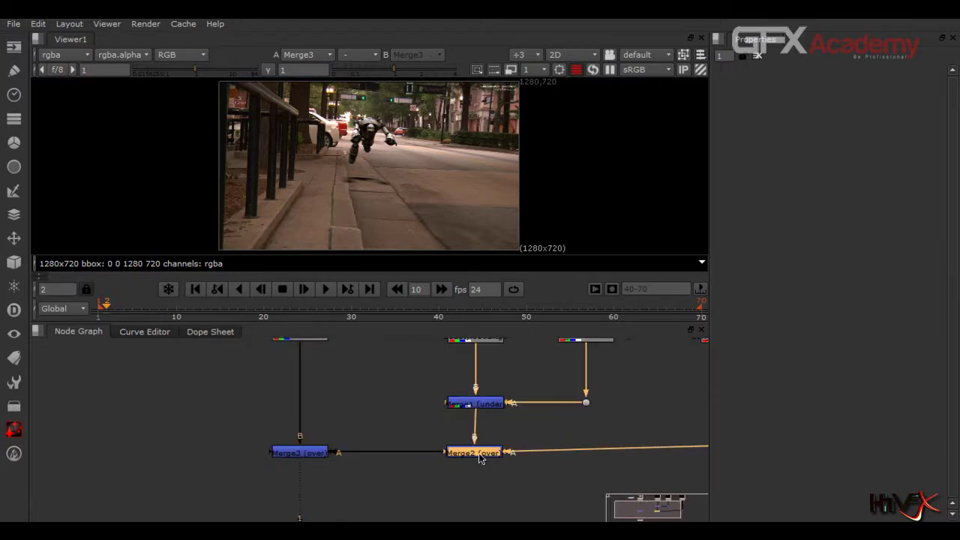
key(d)
key(d)
key(d)
key(d)
key(Down)
click(480, 459)
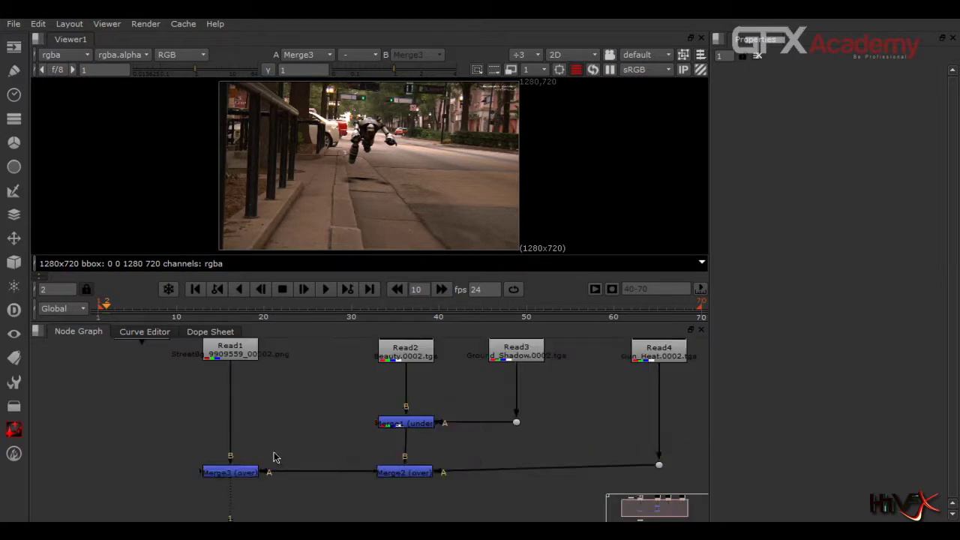
Disable and re-enable the Merge3 node several times to examine the robot against the street background
click(247, 474)
key(d)
key(d)
key(d)
key(d)
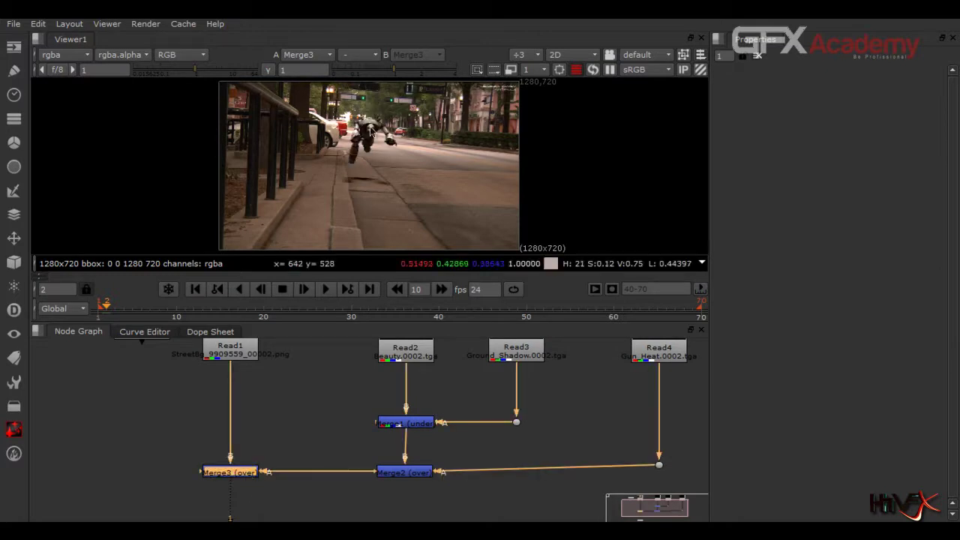
key(d)
key(d)
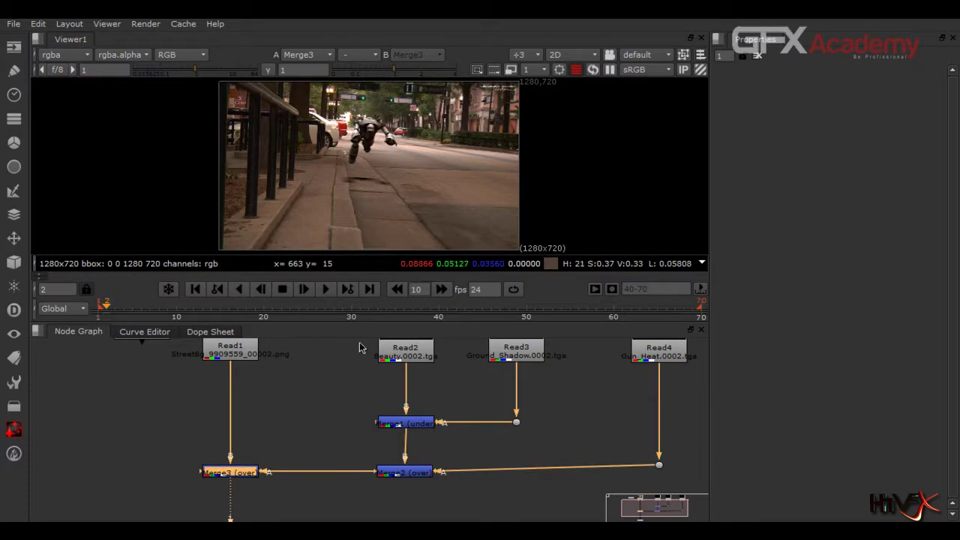
click(388, 480)
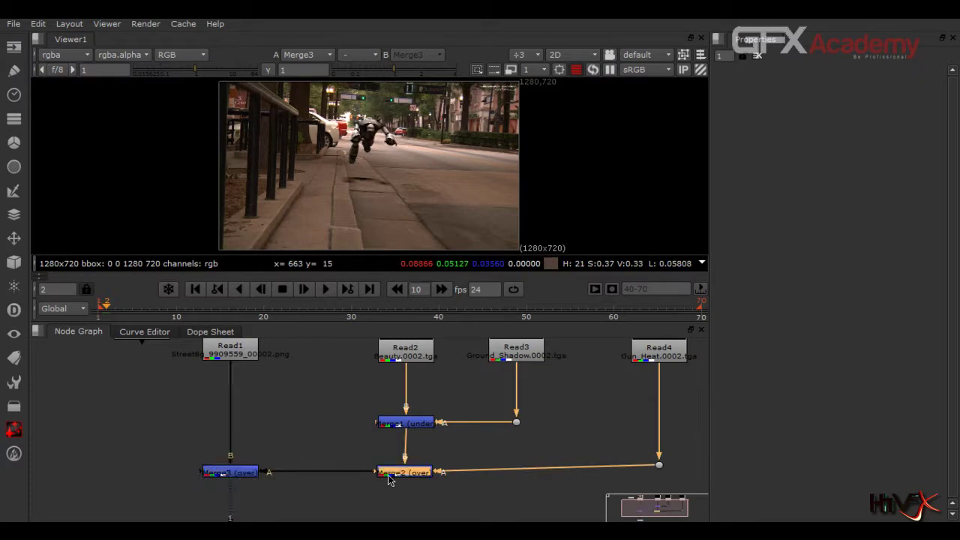
click(243, 475)
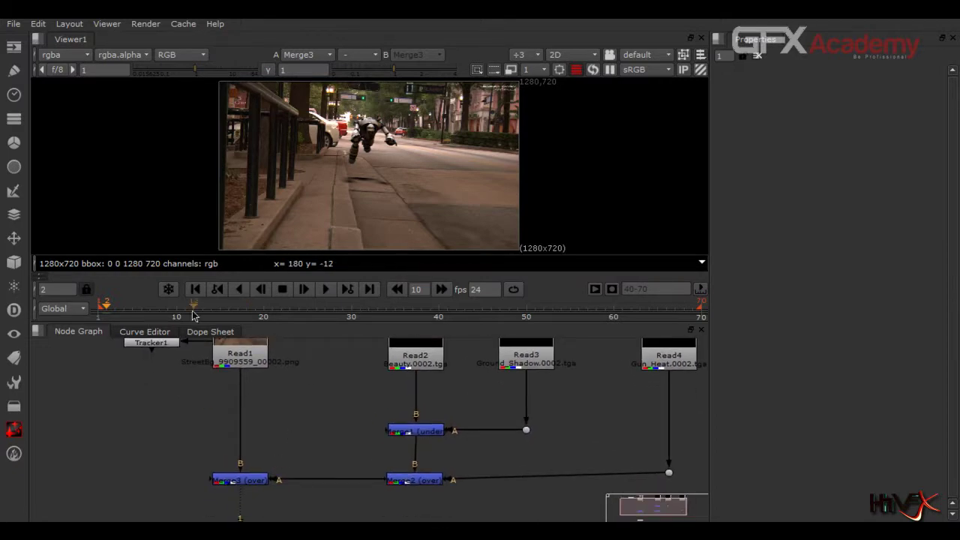
click(166, 343)
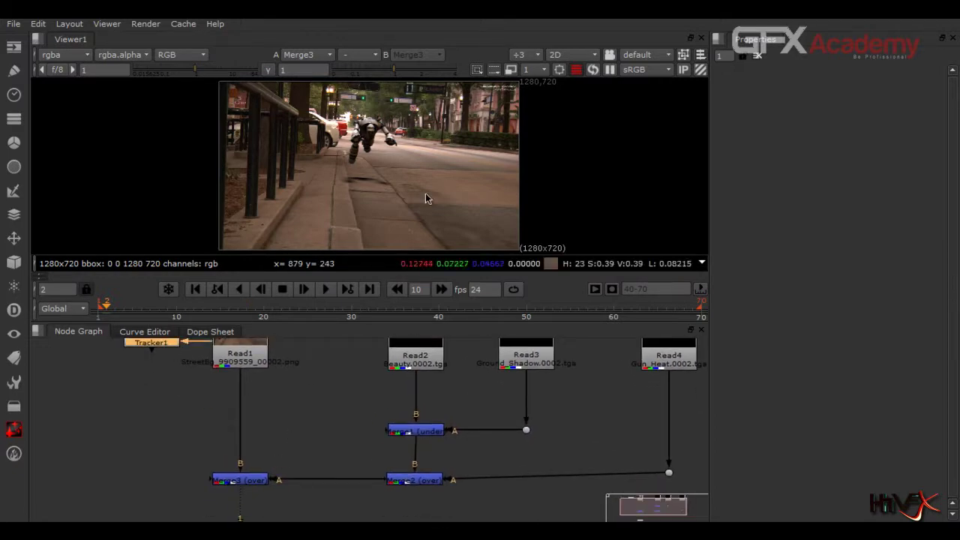
Insert a Transform node after Merge2 and place it in line between Merge2 and Merge3
click(405, 484)
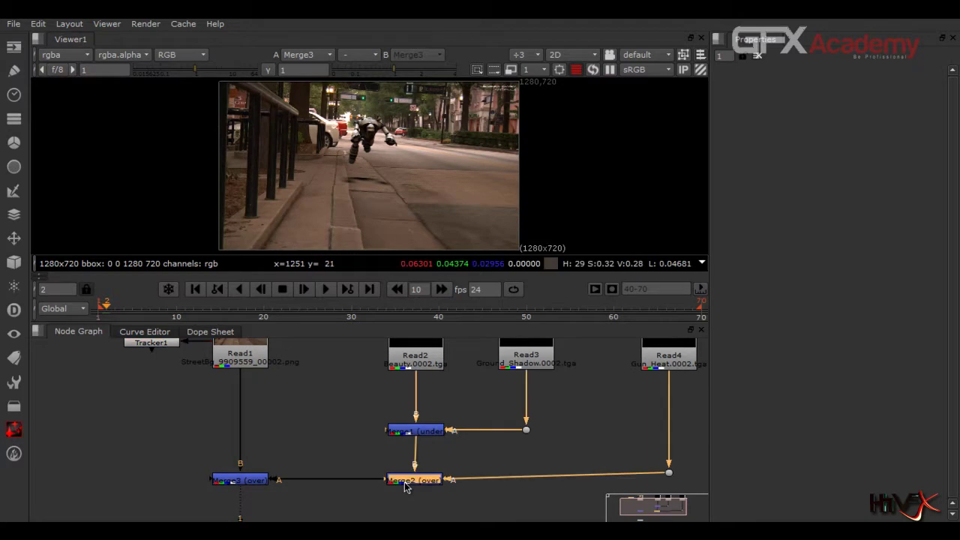
key(t)
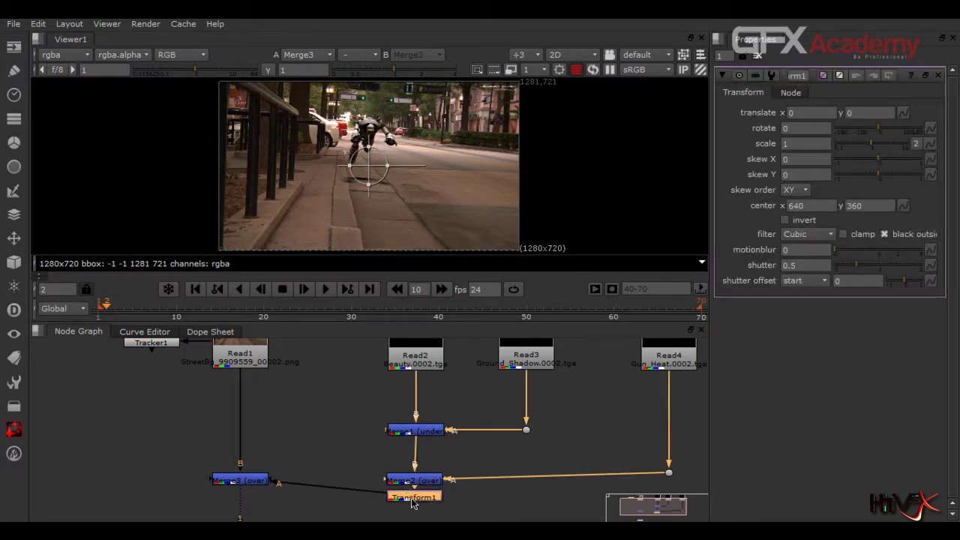
drag(412, 503, 343, 482)
scroll(294, 456, down, 2)
scroll(294, 455, down, 1)
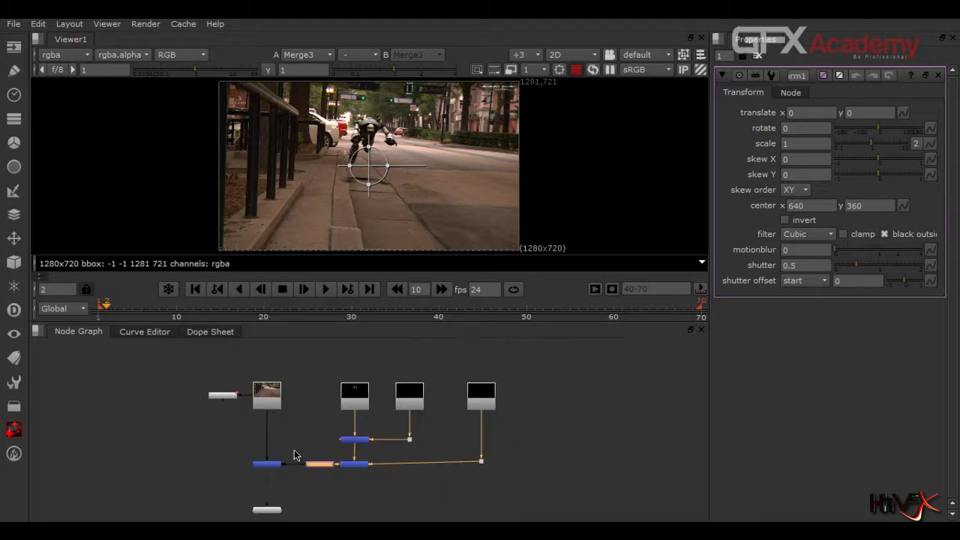
Move the background read, Tracker and Merge3 nodes farther from the Transform node, and widen the properties area
drag(307, 360, 168, 513)
drag(275, 467, 217, 461)
click(283, 450)
drag(710, 211, 609, 240)
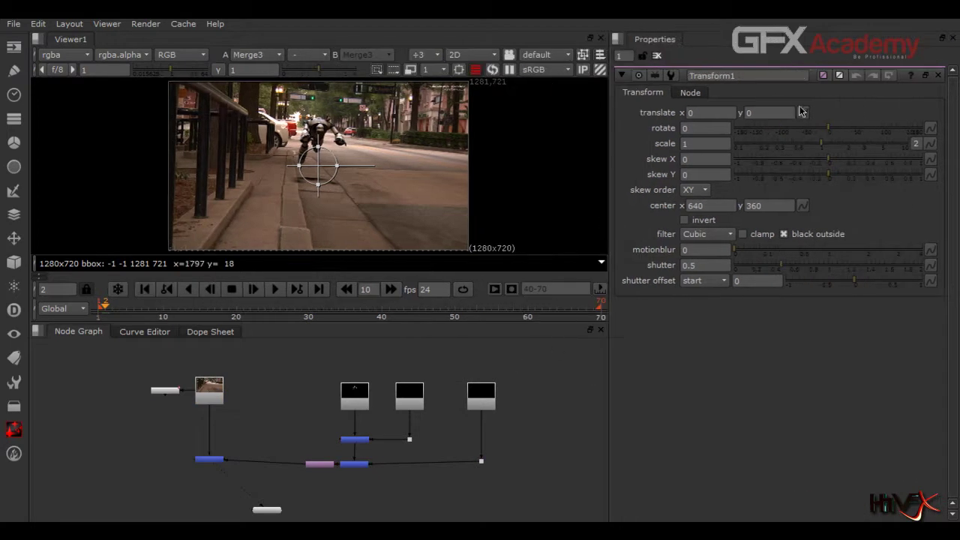
click(803, 113)
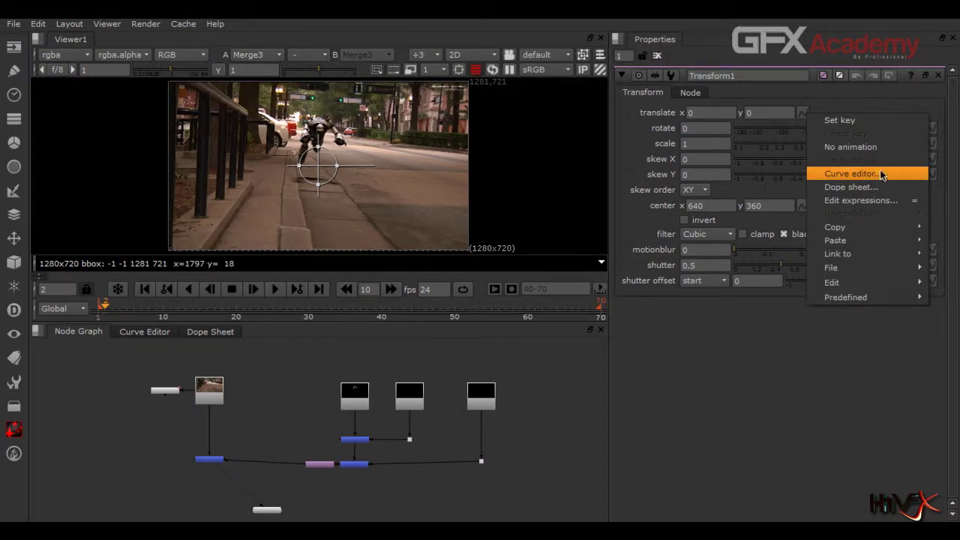
mouse_move(846, 255)
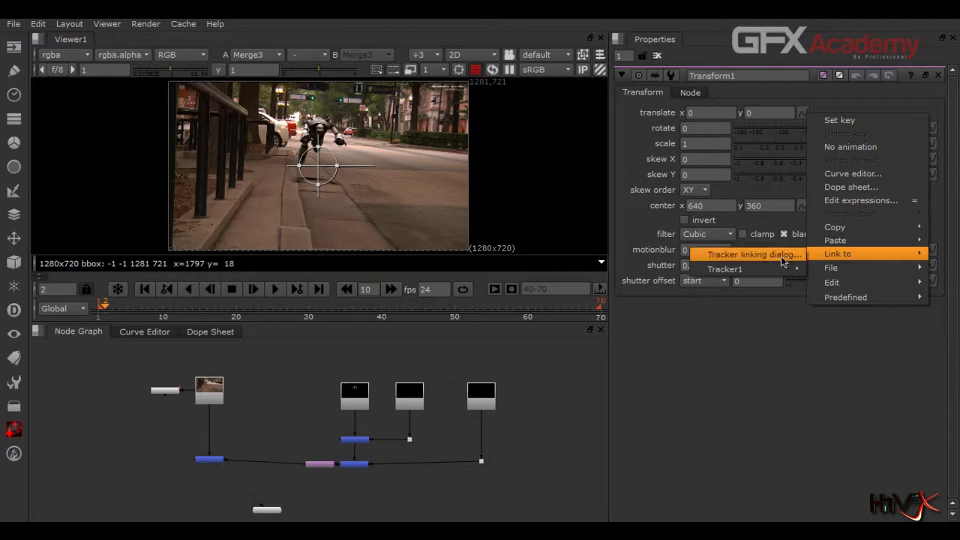
mouse_move(779, 270)
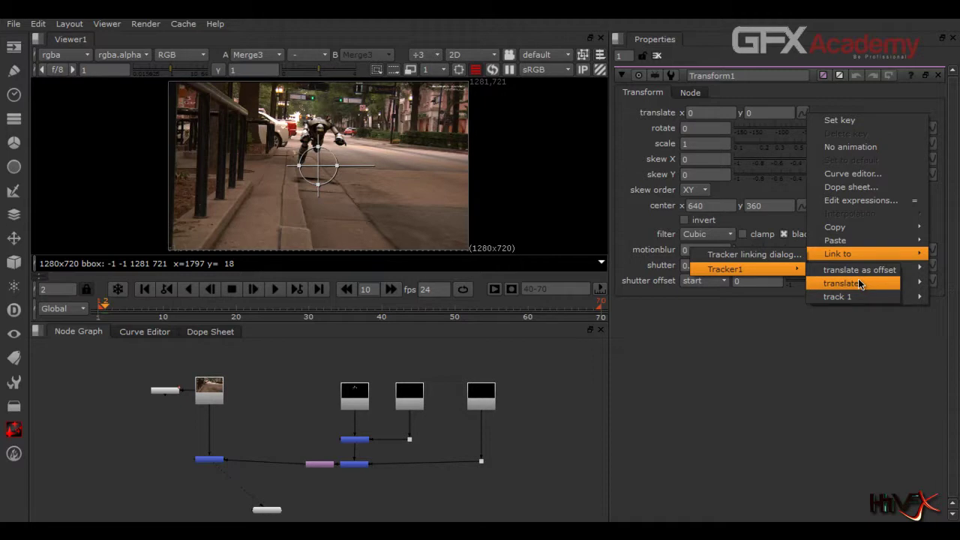
click(843, 325)
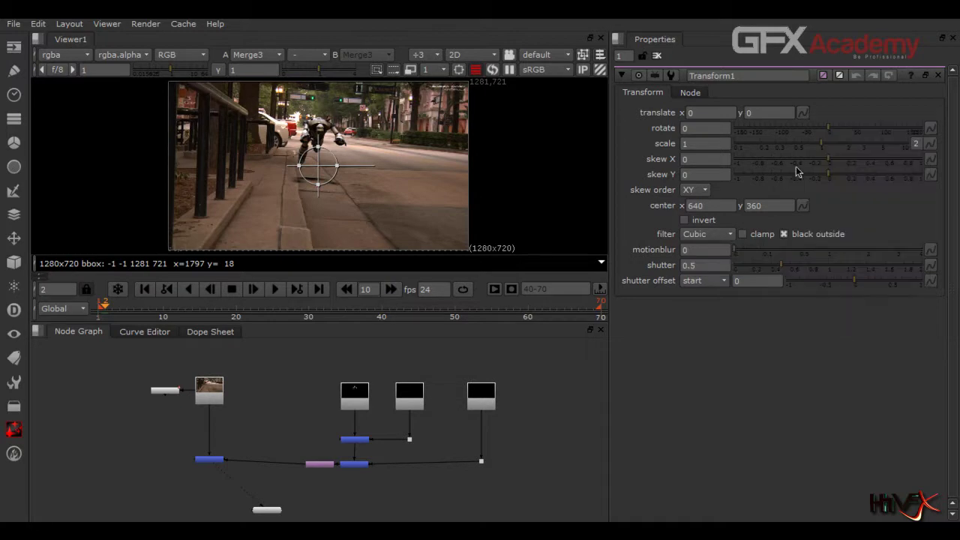
Link the Transform's translate to Tracker1's translate, and scrub to frame 13 to check the robot's movement
click(803, 112)
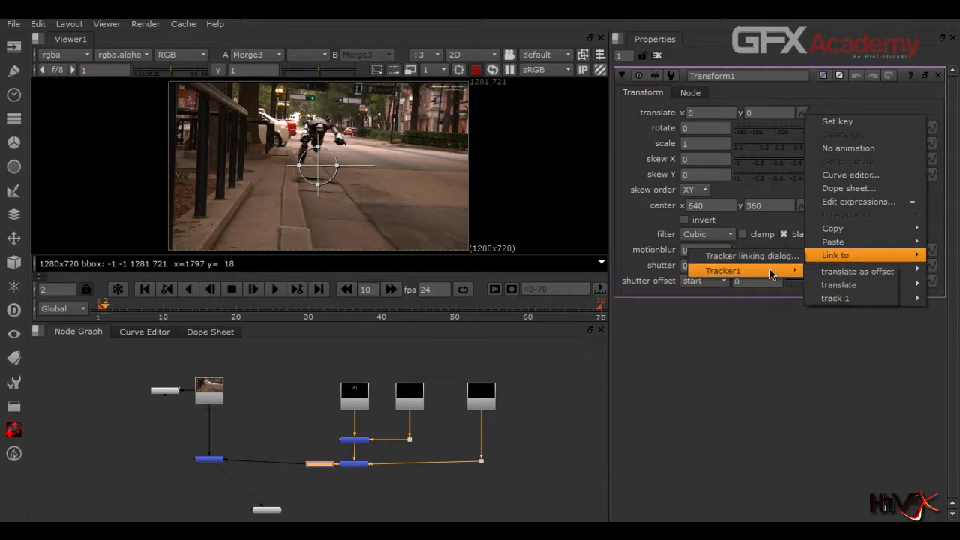
click(825, 286)
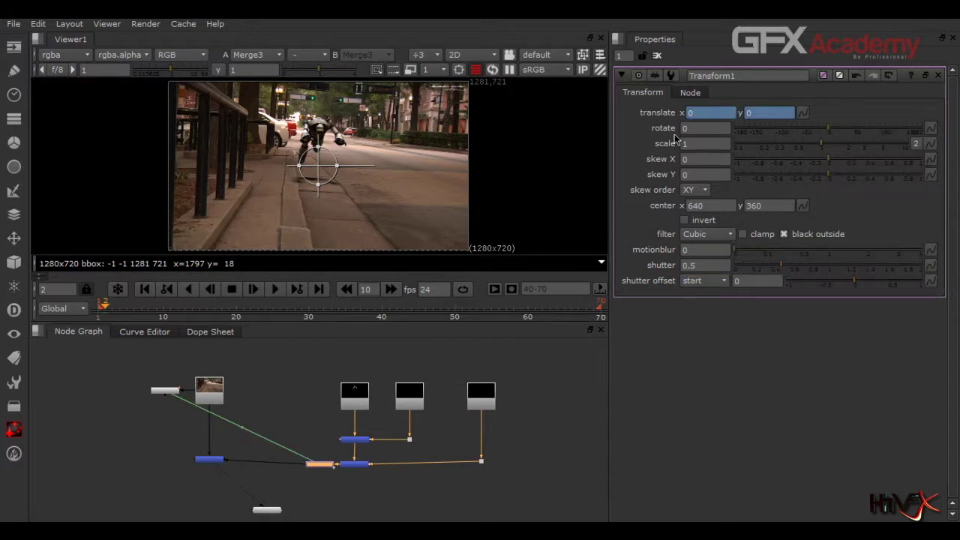
click(289, 318)
drag(289, 318, 185, 318)
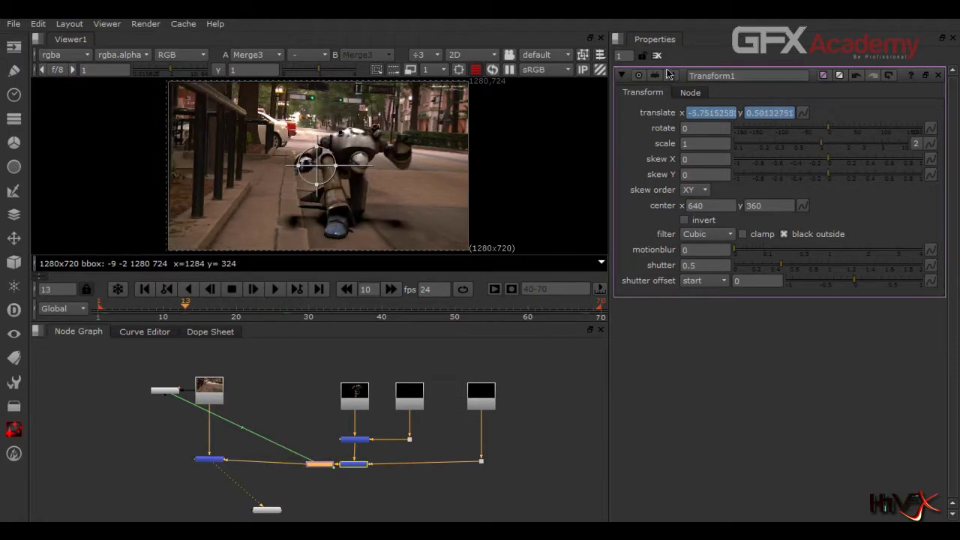
Close the Transform properties and play frames 40-70 in an enlarged viewer to examine how the robot's feet stay on the ground
click(658, 56)
click(601, 291)
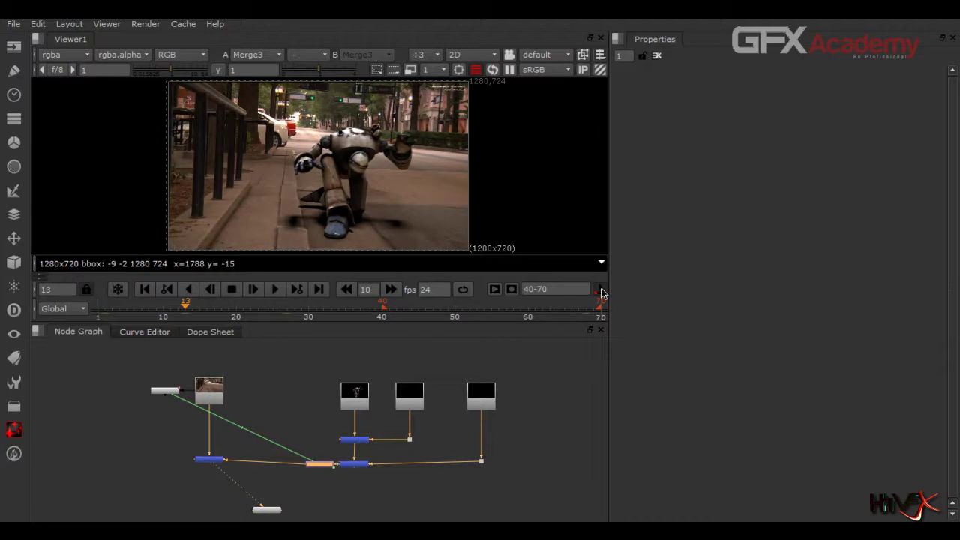
click(274, 288)
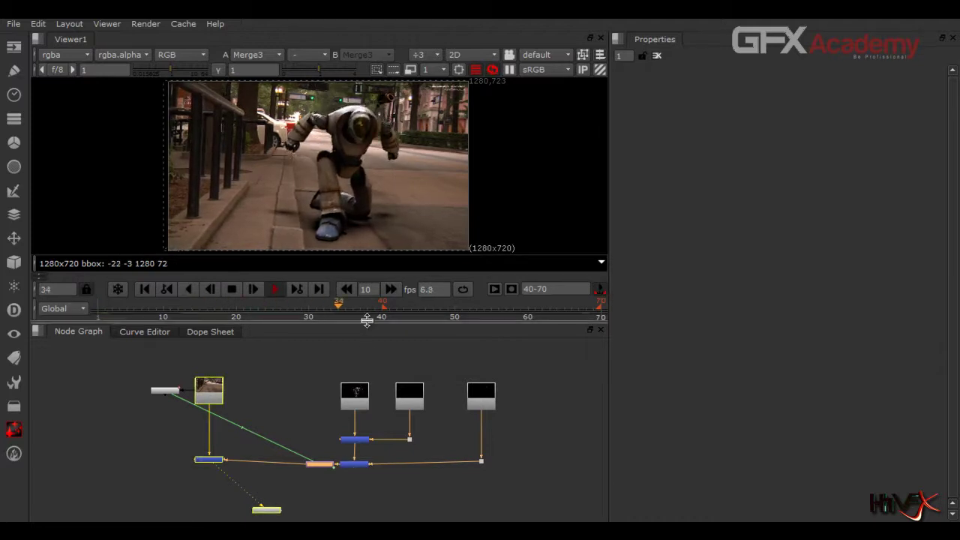
drag(366, 320, 367, 520)
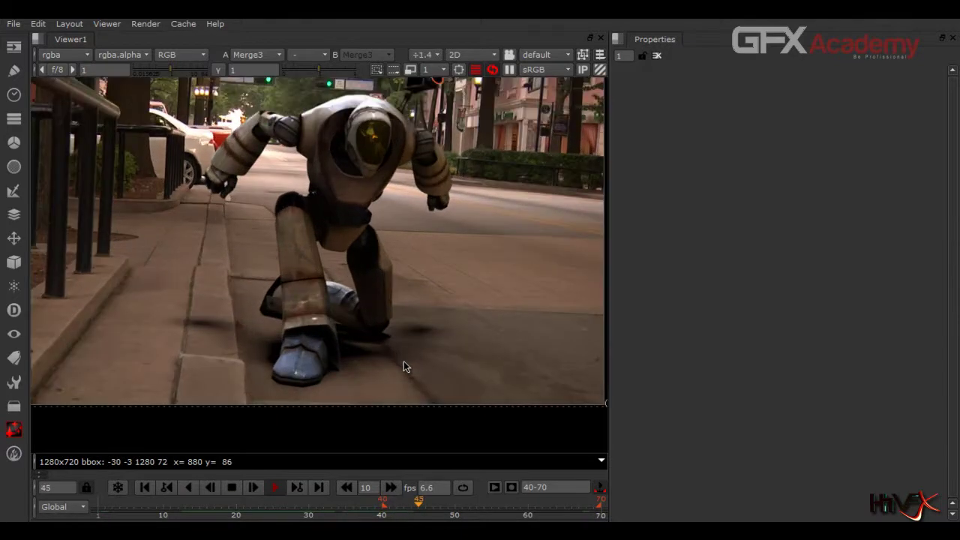
scroll(404, 366, down, 2)
scroll(404, 366, up, 4)
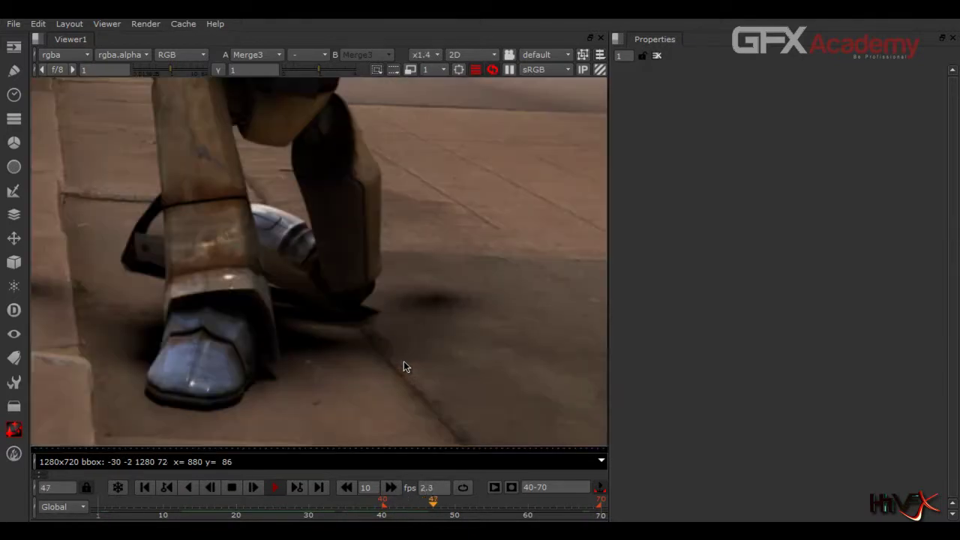
scroll(403, 366, up, 1)
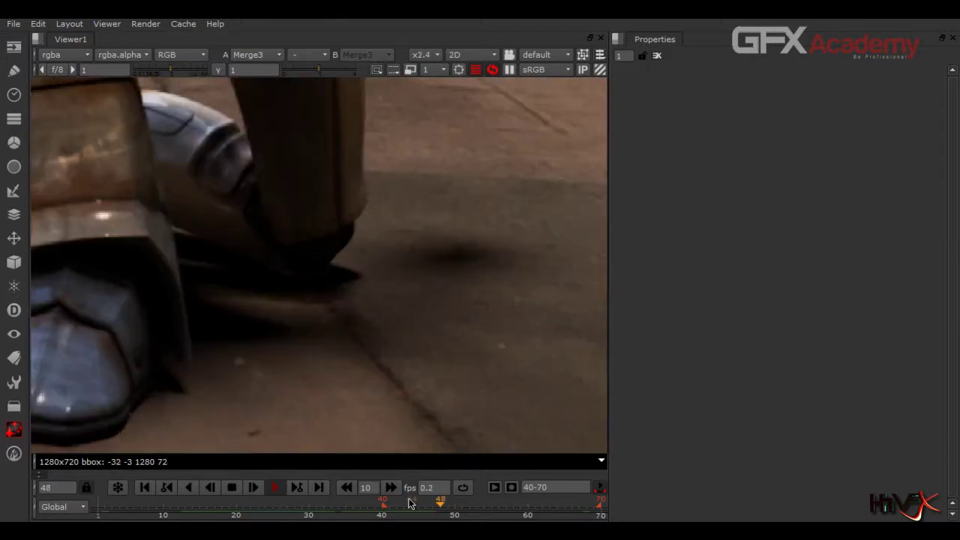
scroll(340, 350, down, 4)
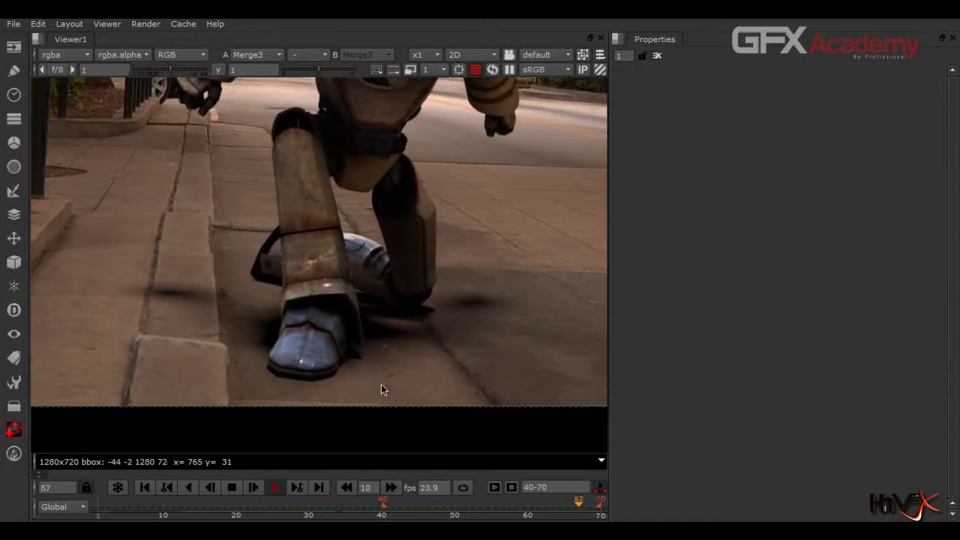
key(k)
key(space)
key(space)
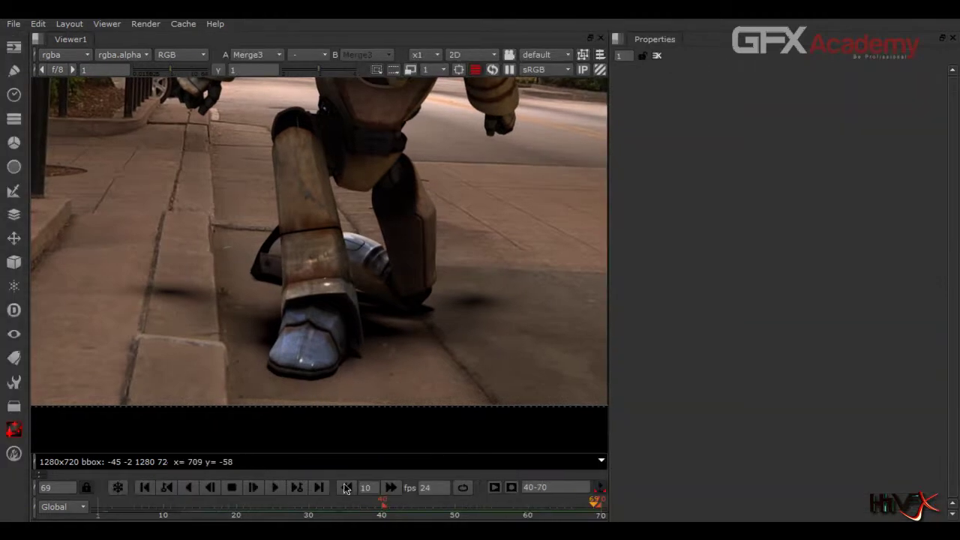
Shrink the viewer, and tidy the node graph by placing Transform1 directly below Merge2 and Tracker1 beside Read1
drag(350, 519, 395, 217)
scroll(262, 324, up, 3)
drag(86, 253, 104, 302)
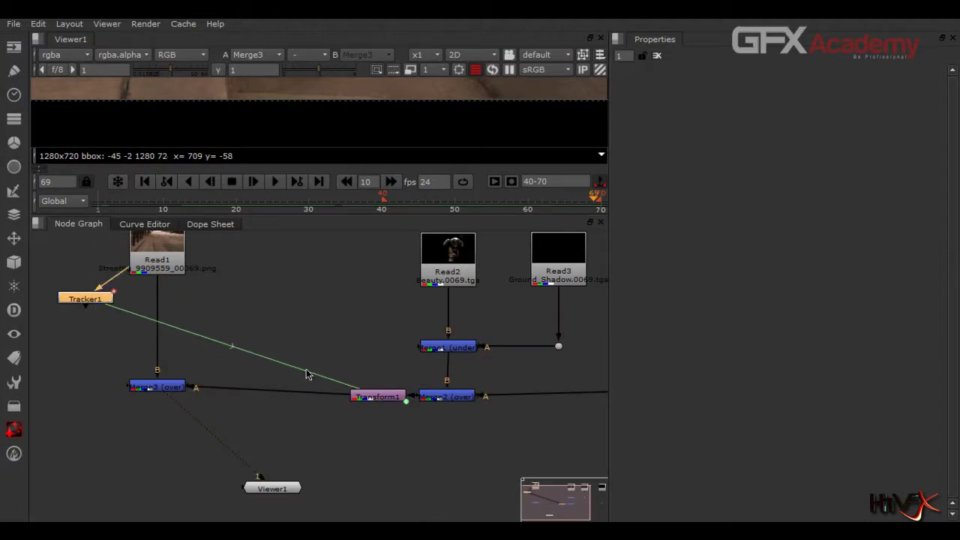
click(383, 397)
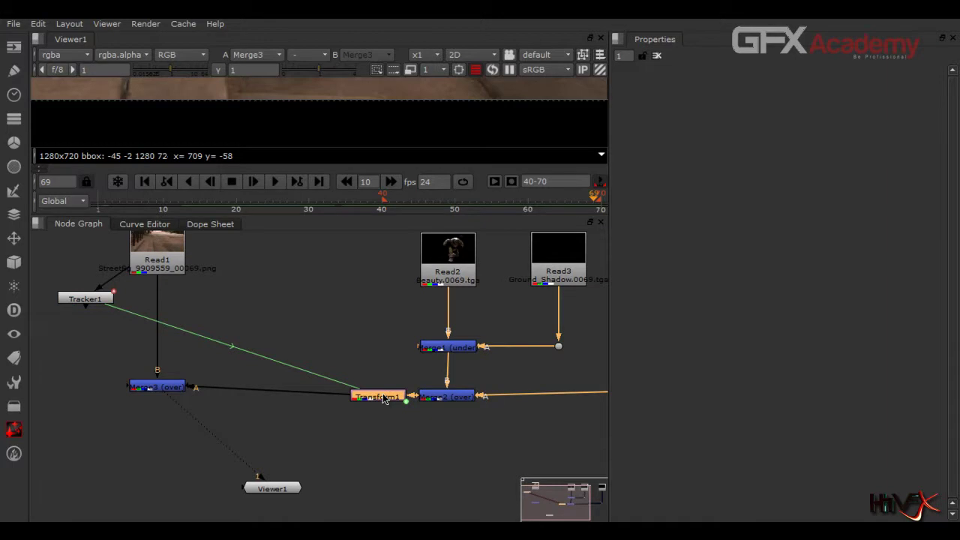
click(85, 300)
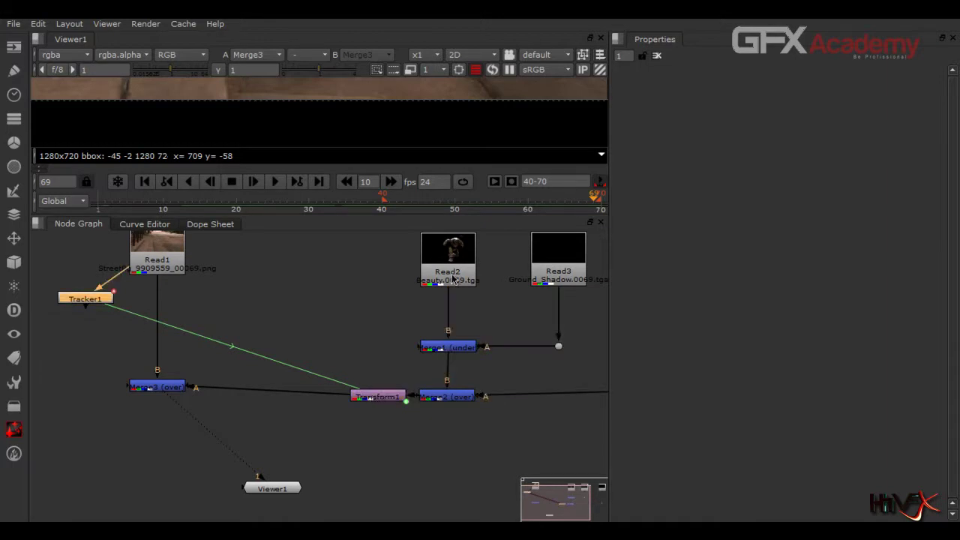
drag(380, 397, 449, 426)
drag(84, 301, 224, 252)
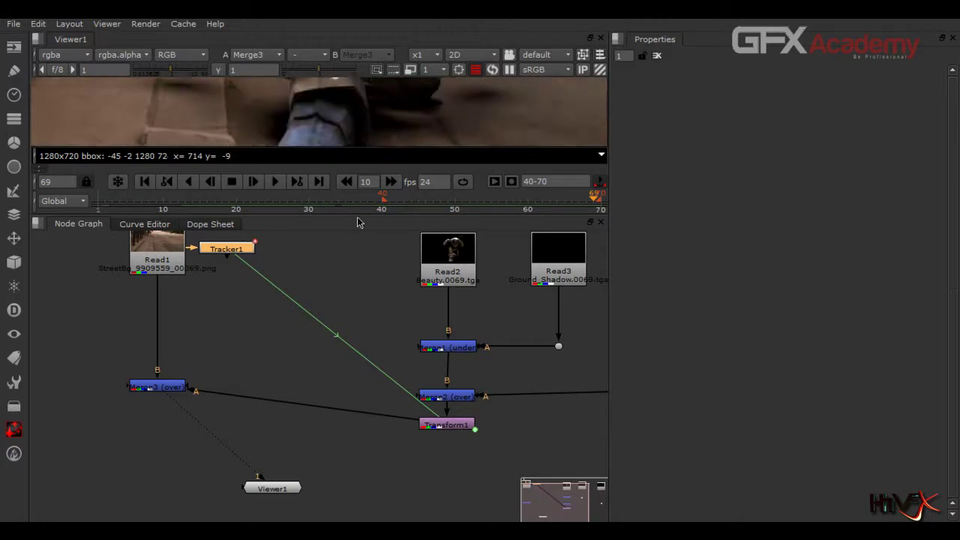
Enlarge the viewer and insert a Grade node between the Read2 beauty pass and Merge1
drag(403, 215, 400, 369)
scroll(335, 255, down, 4)
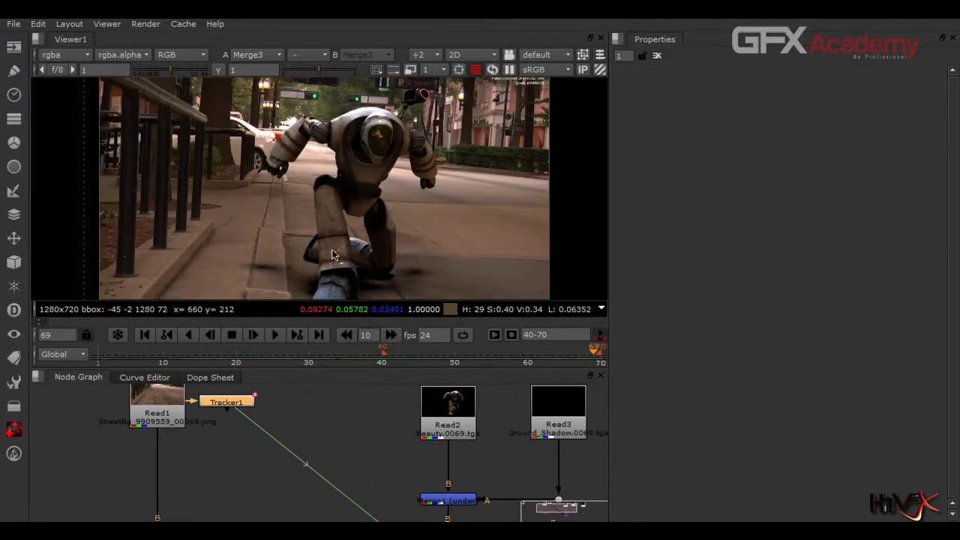
middle_drag(402, 215, 400, 225)
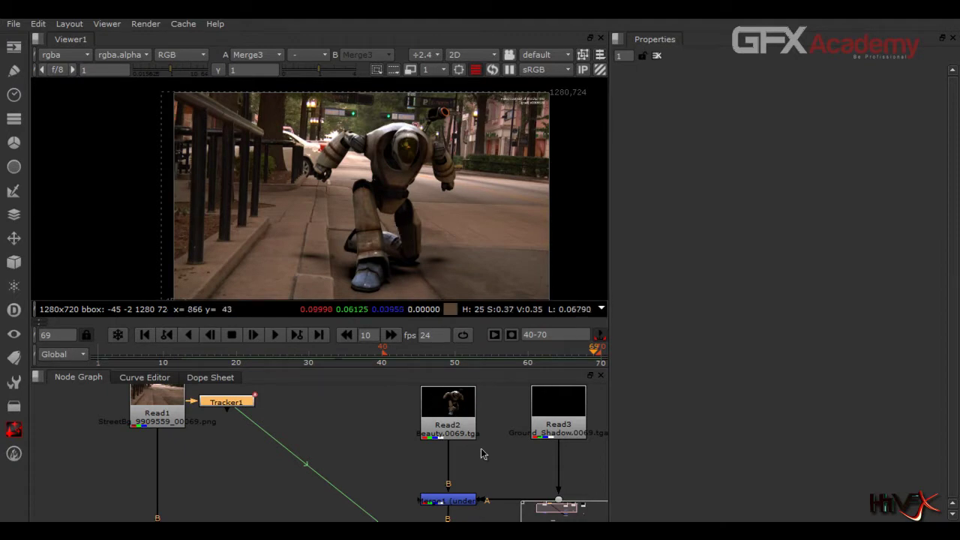
click(458, 425)
scroll(416, 471, down, 5)
click(447, 460)
middle_drag(382, 400, 353, 469)
click(407, 412)
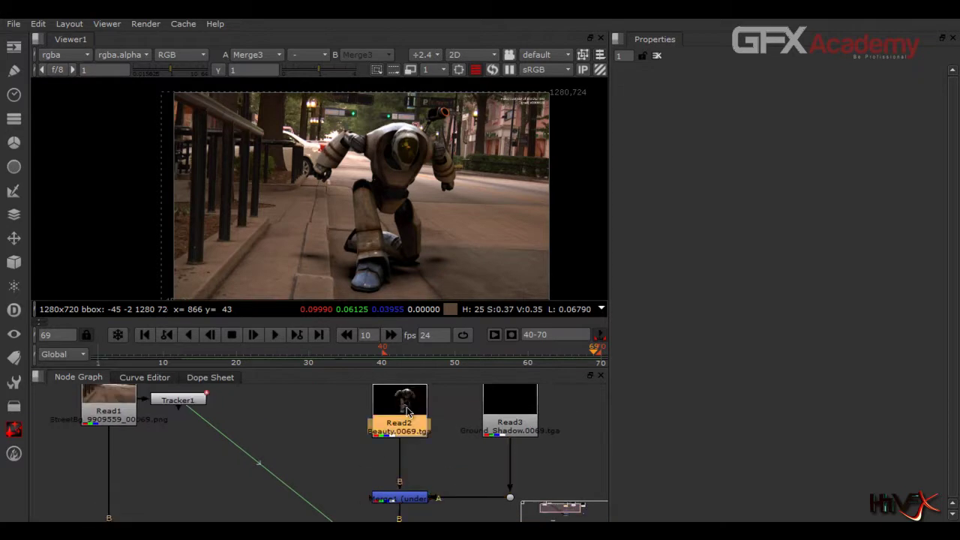
key(g)
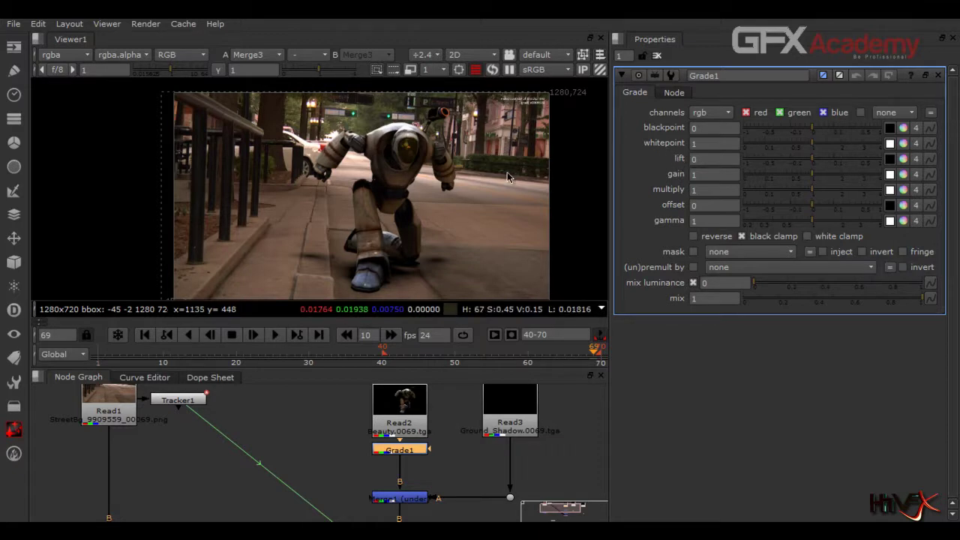
Try a slightly raised lift of 0.002 on Grade1, and reset the lift to 0
mouse_move(820, 159)
mouse_down()
mouse_move(851, 161)
mouse_move(818, 175)
mouse_up()
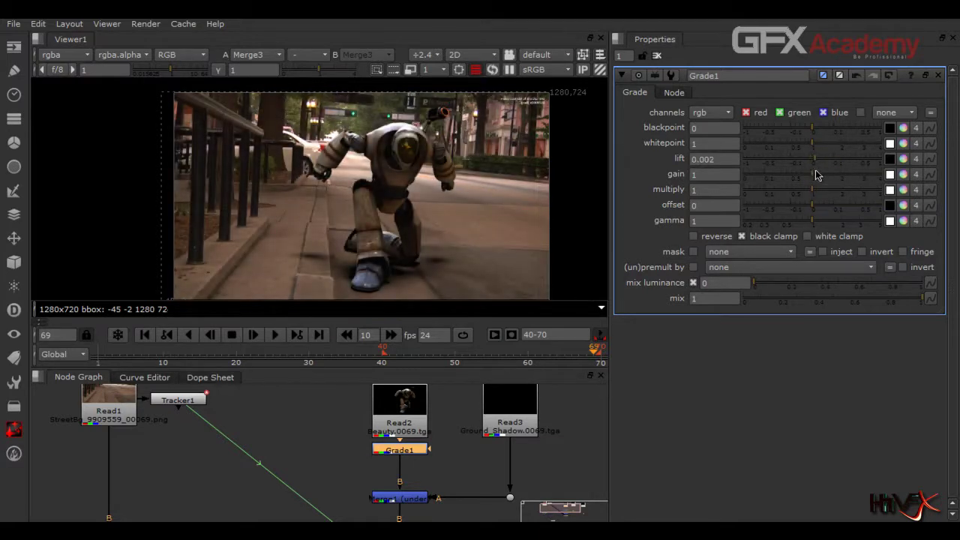
click(721, 160)
text(0)
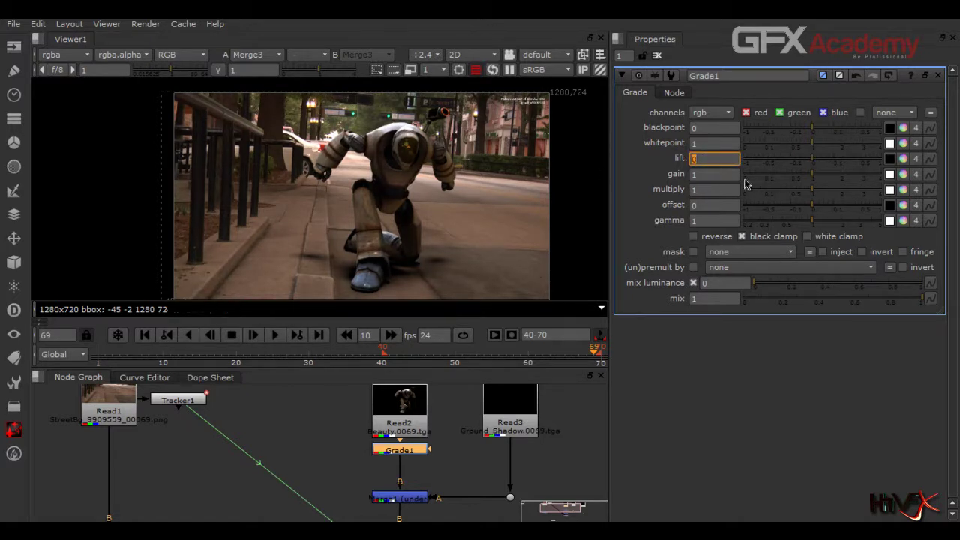
Sample Grade1's lift colour from the dark fence area of the background, giving 0.011849, 0.008651, 0.009409
click(891, 161)
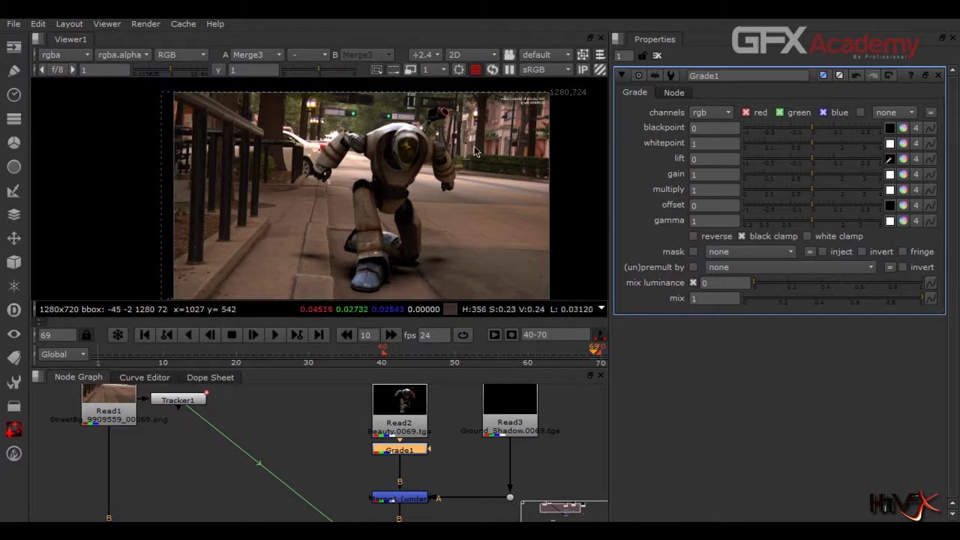
scroll(202, 188, up, 7)
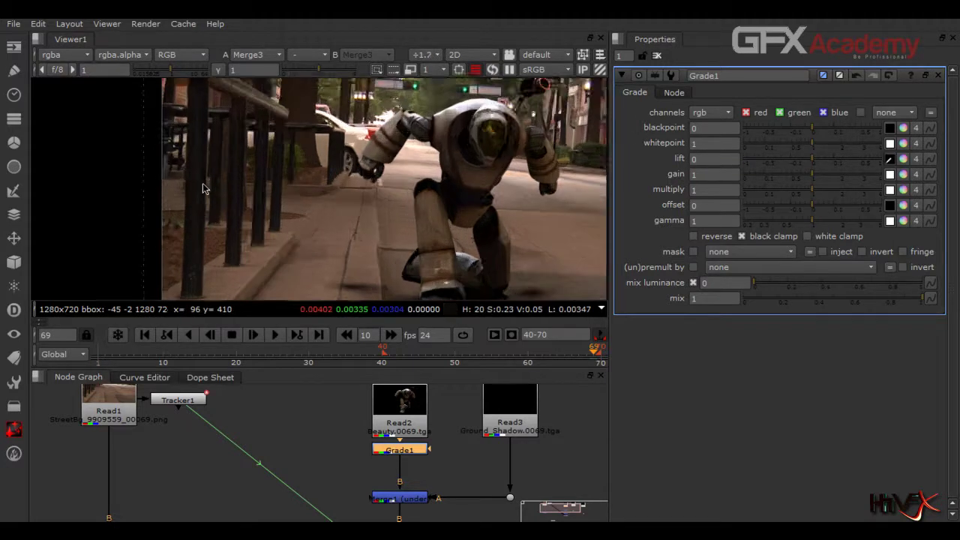
middle_drag(270, 150, 468, 349)
scroll(208, 229, up, 4)
middle_drag(356, 203, 373, 223)
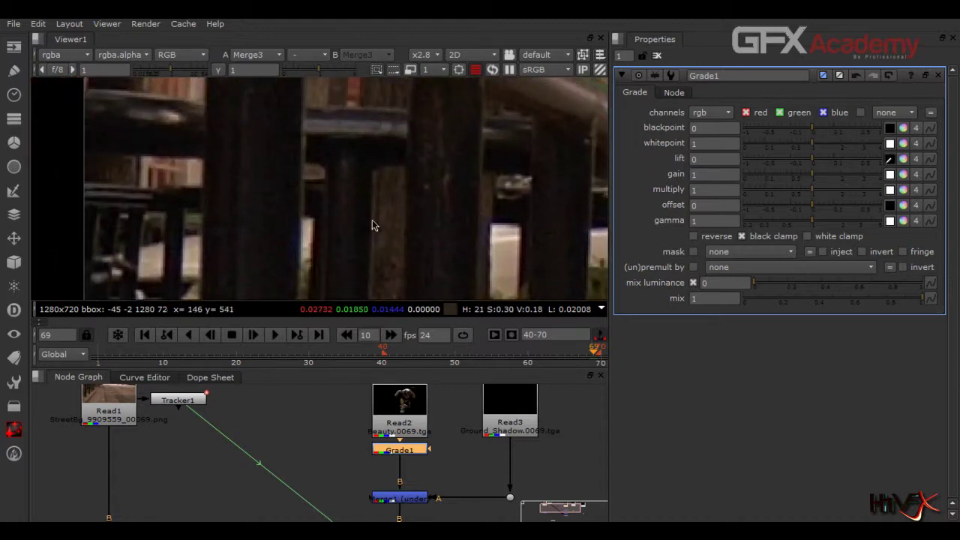
ctrl+click(384, 155)
ctrl+click(383, 155)
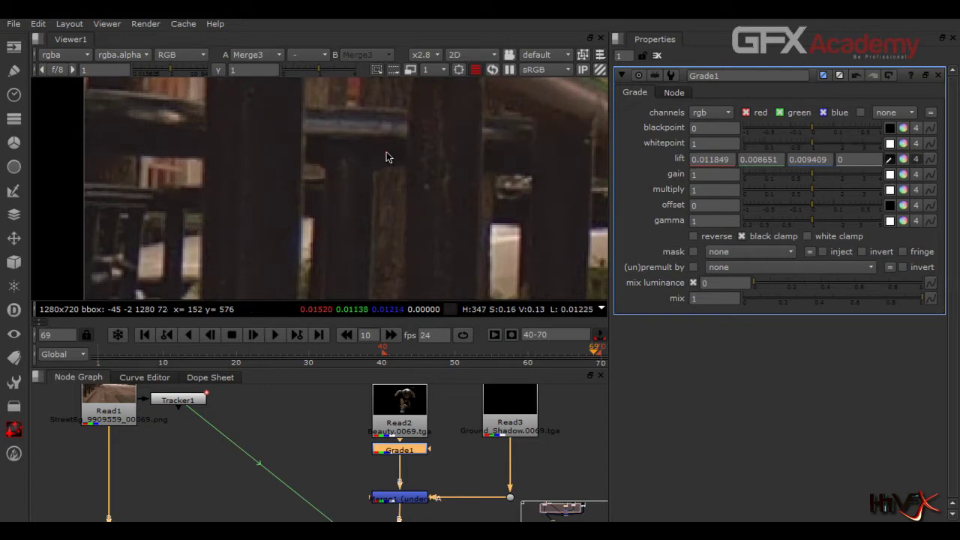
Examine the lifted blacks on the robot and background, switching the viewer between the alpha channel and full colour several times
middle_drag(488, 200, 205, 162)
scroll(490, 198, down, 2)
scroll(491, 202, down, 3)
middle_drag(490, 197, 453, 192)
scroll(453, 193, down, 2)
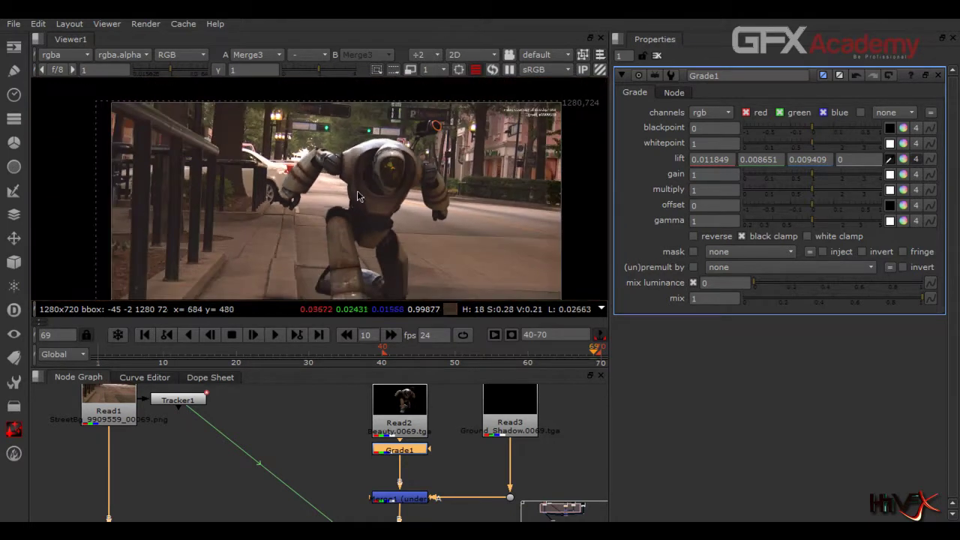
mouse_move(378, 204)
middle_down()
mouse_move(385, 162)
mouse_move(387, 191)
middle_up()
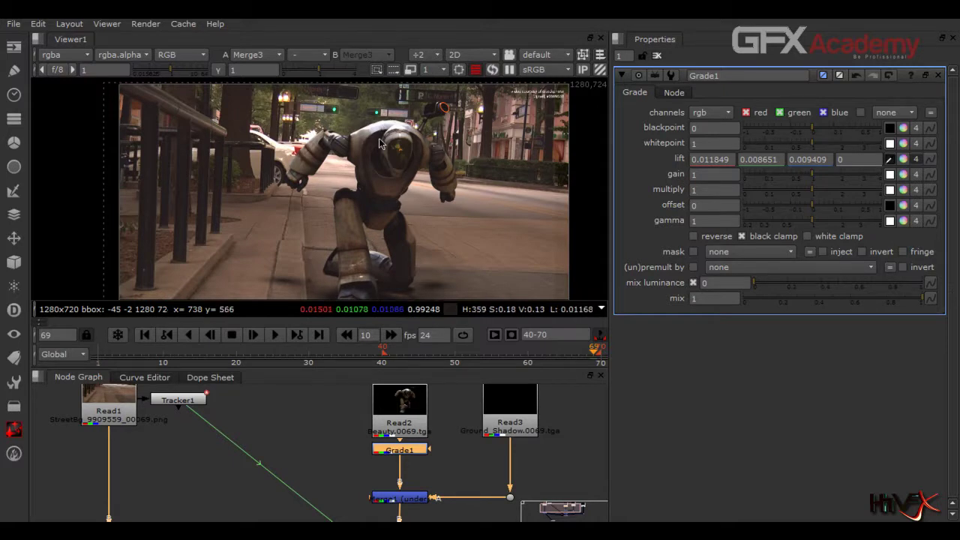
key(a)
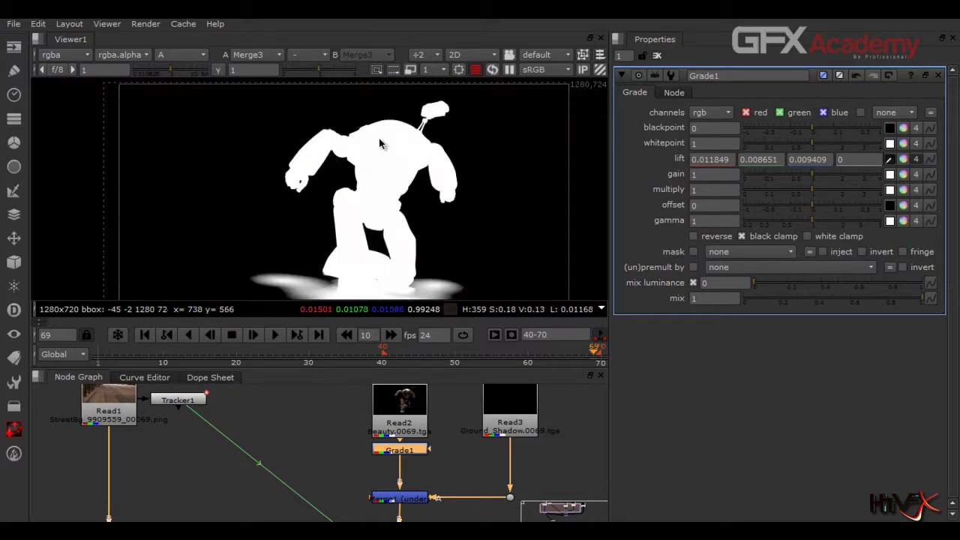
key(a)
key(a)
key(a)
key(a)
key(a)
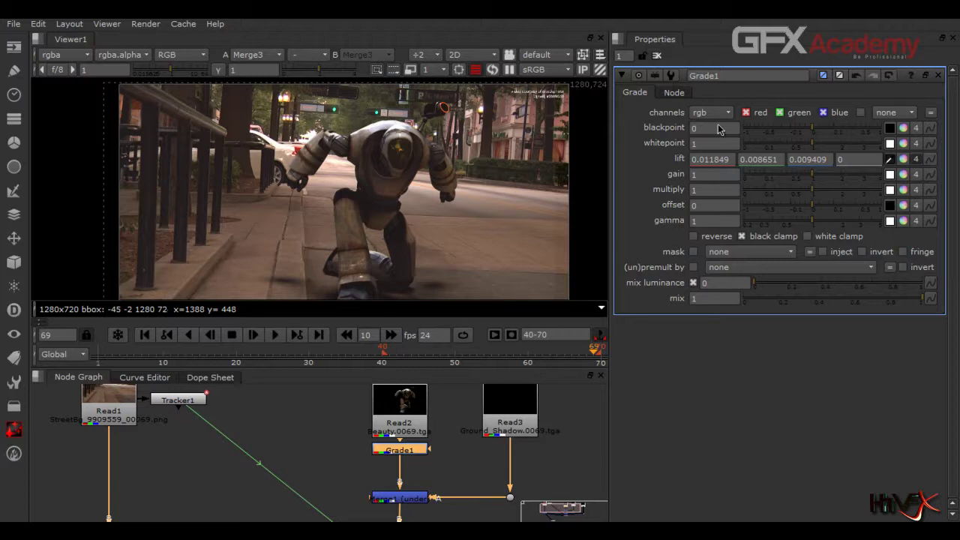
Mask Grade1 with the rgba.alpha channel and check the background and robot
click(731, 253)
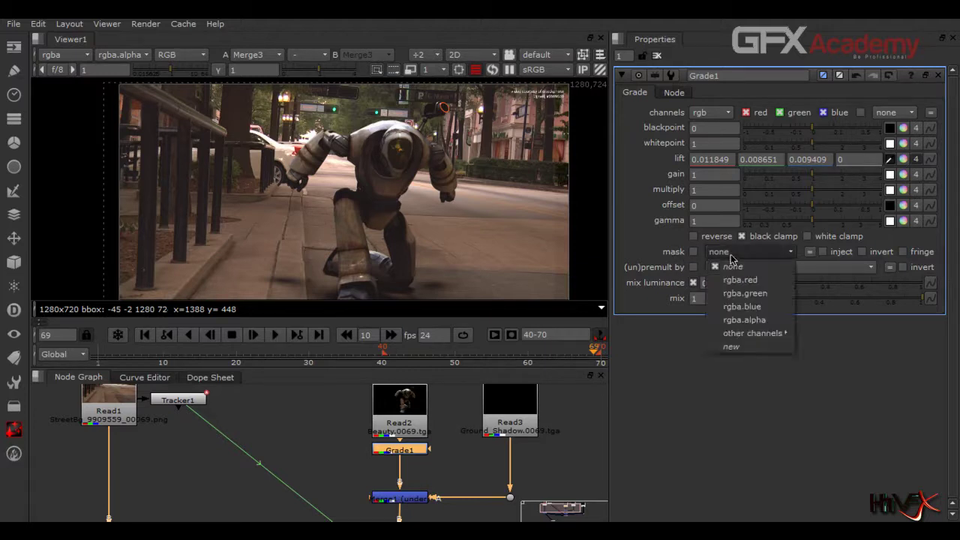
click(769, 320)
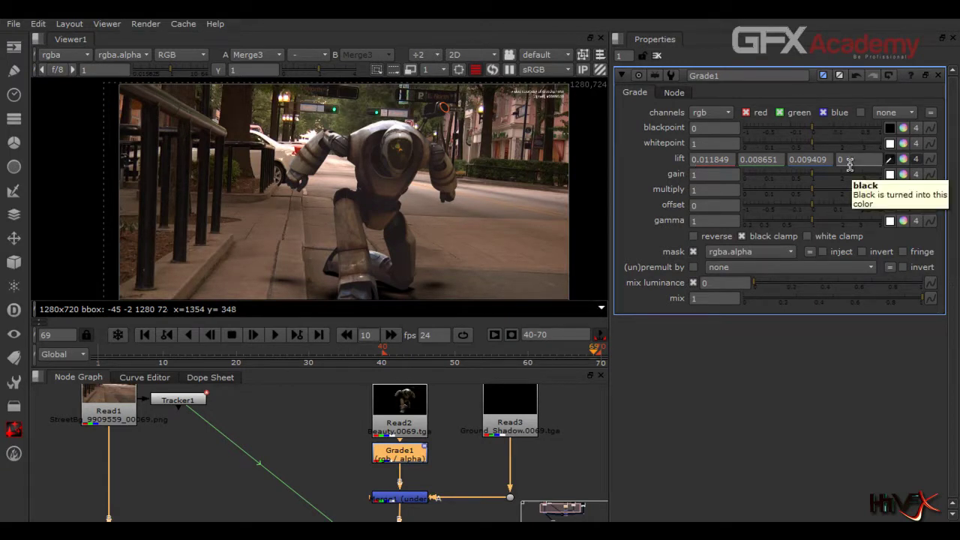
scroll(312, 248, up, 1)
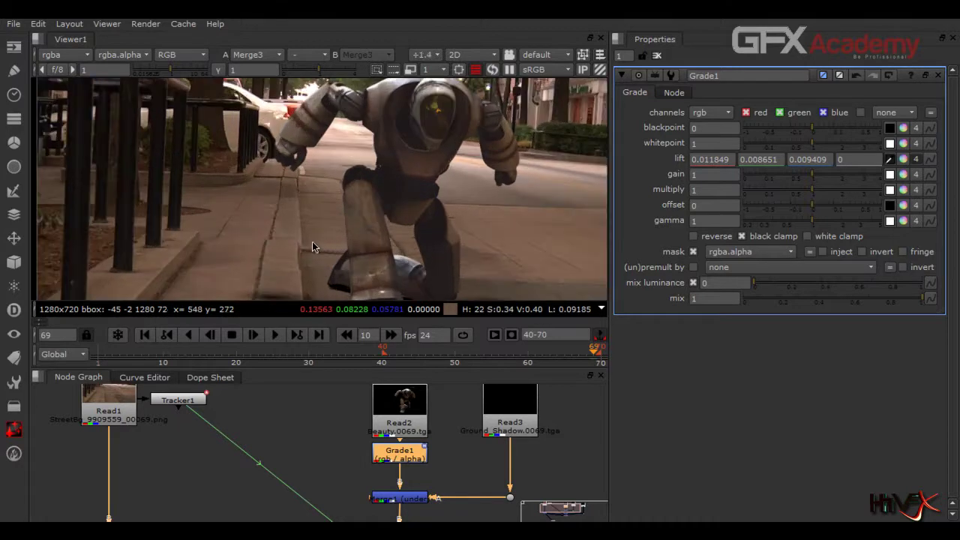
scroll(314, 247, up, 1)
scroll(313, 248, down, 2)
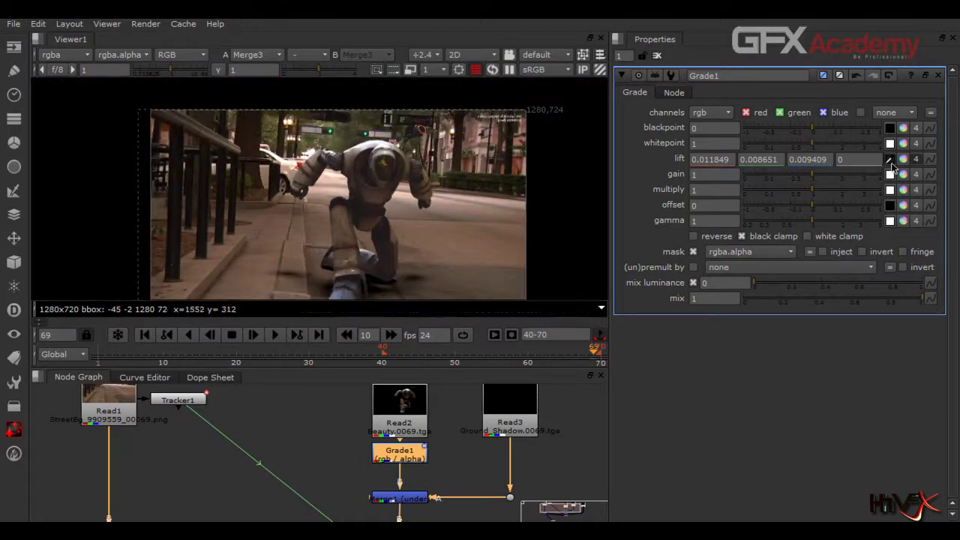
Resample Grade1's lift from a small region of a darker fence post, giving 0.004979, 0.003512, 0.002428
scroll(156, 201, up, 3)
scroll(156, 198, up, 1)
scroll(298, 210, up, 2)
middle_drag(315, 191, 338, 193)
scroll(204, 146, up, 3)
scroll(206, 145, up, 1)
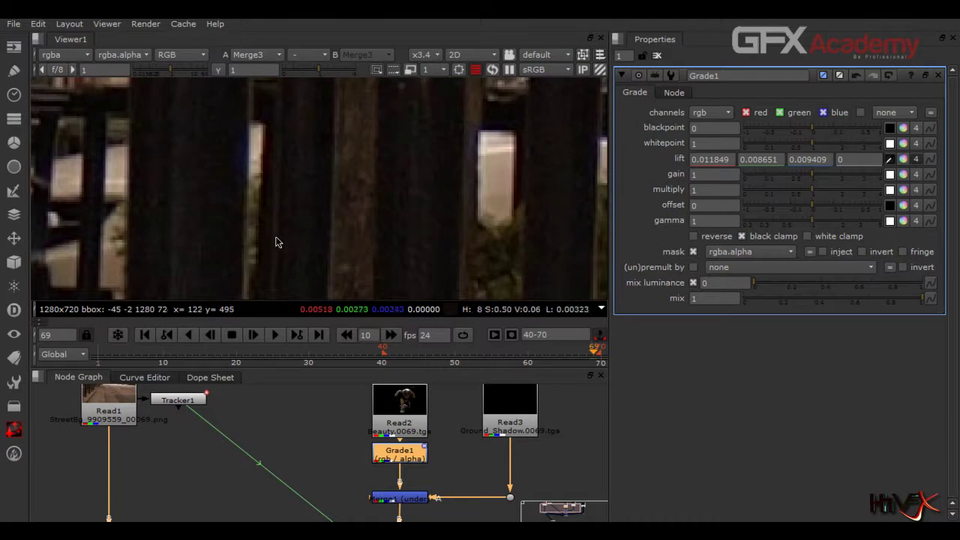
ctrl+shift+drag(267, 240, 269, 241)
Disable and re-enable Grade1 to compare the robot's dark tones with and without the grade
middle_drag(487, 208, 147, 213)
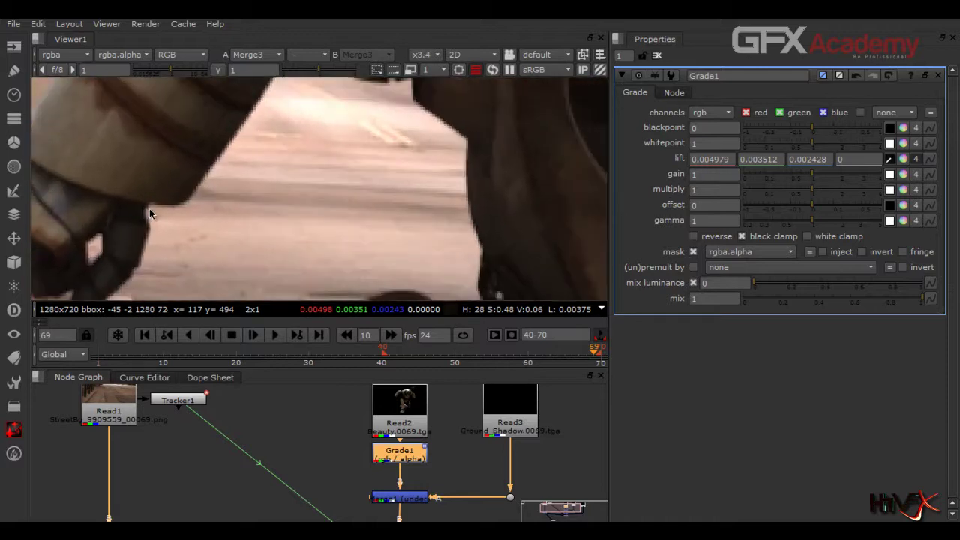
scroll(150, 215, down, 6)
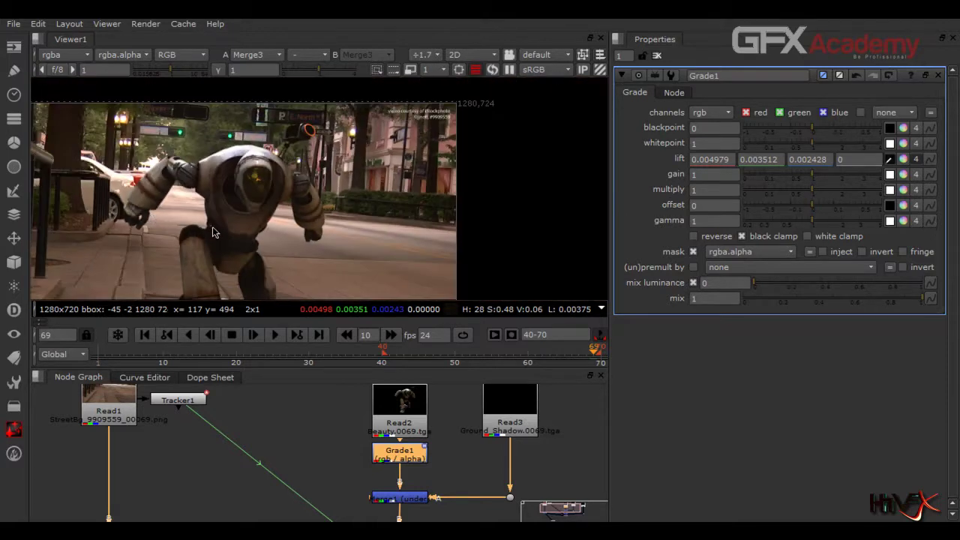
middle_drag(212, 227, 211, 112)
scroll(212, 113, down, 2)
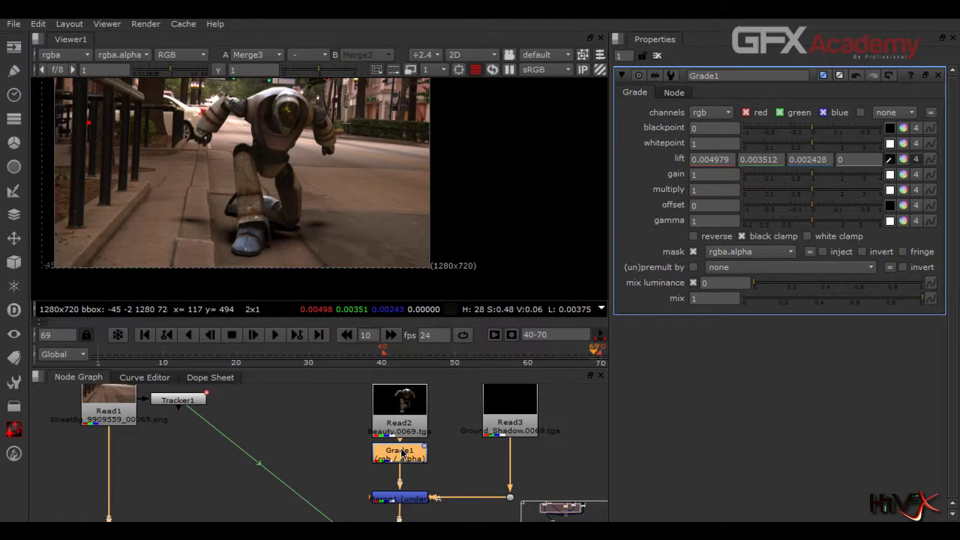
key(d)
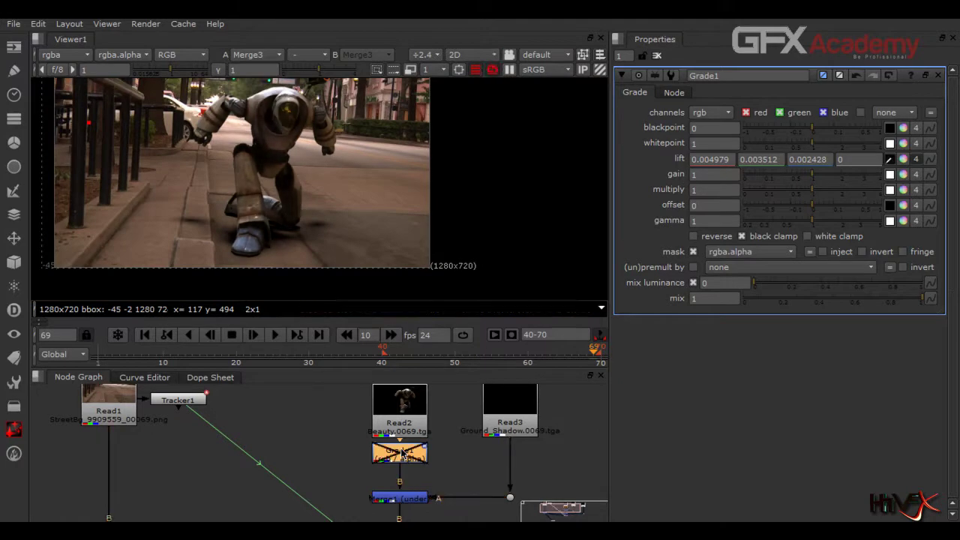
key(d)
Scrub back to frame 21 and turn off the 40-70 playback range
click(324, 354)
click(287, 358)
drag(287, 358, 244, 358)
click(605, 340)
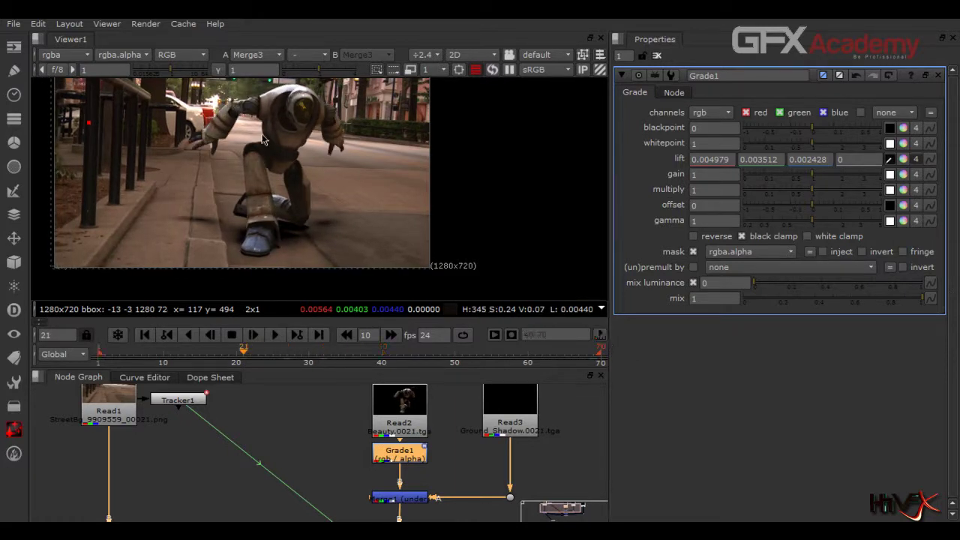
Sample Grade1's gain from the blown-out highlight behind the red truck, giving 0.997775, 1, 0.995551
scroll(258, 154, up, 5)
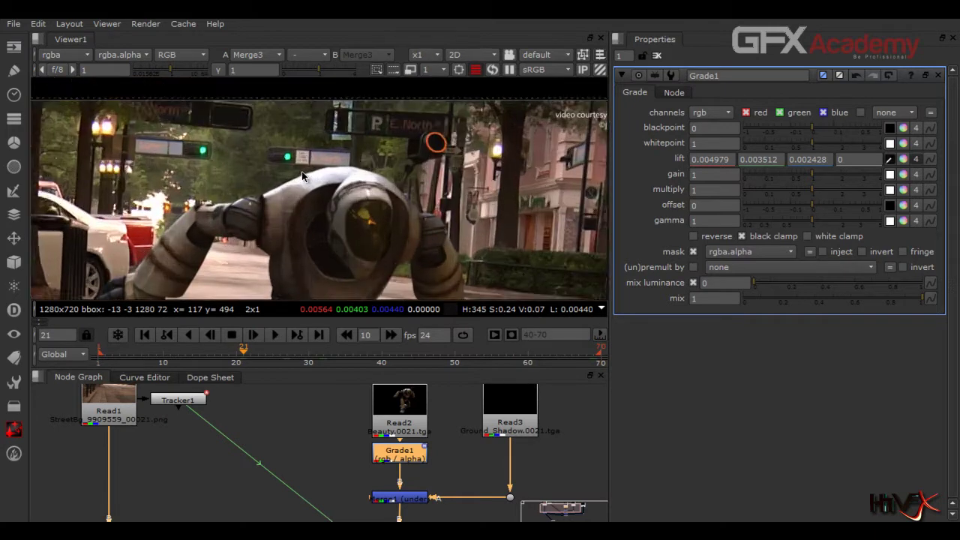
scroll(301, 171, up, 4)
middle_drag(365, 177, 459, 129)
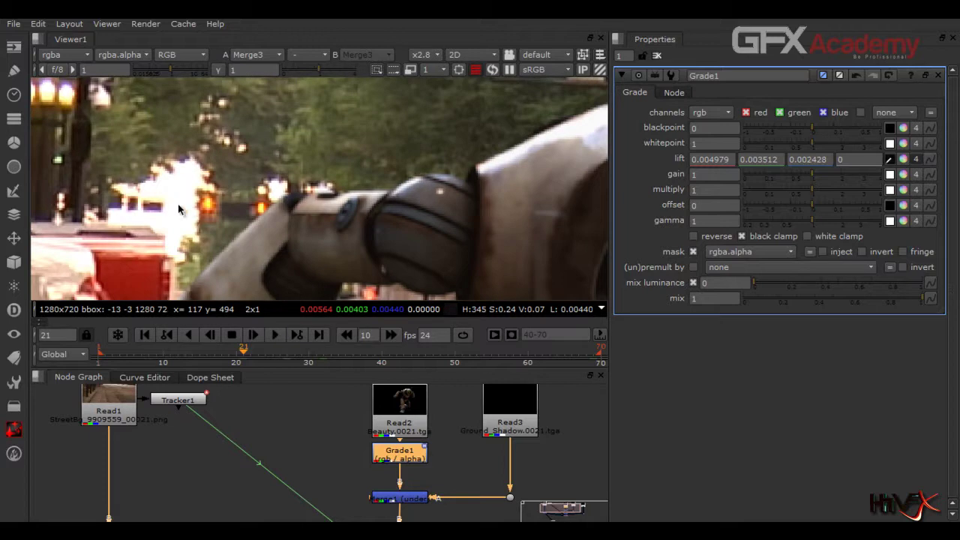
middle_drag(387, 209, 457, 189)
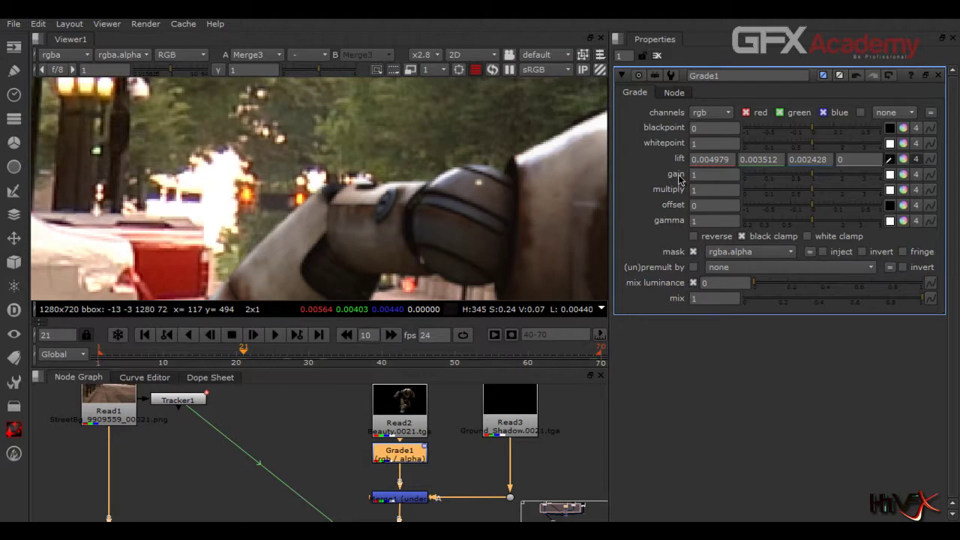
click(890, 174)
ctrl+click(219, 178)
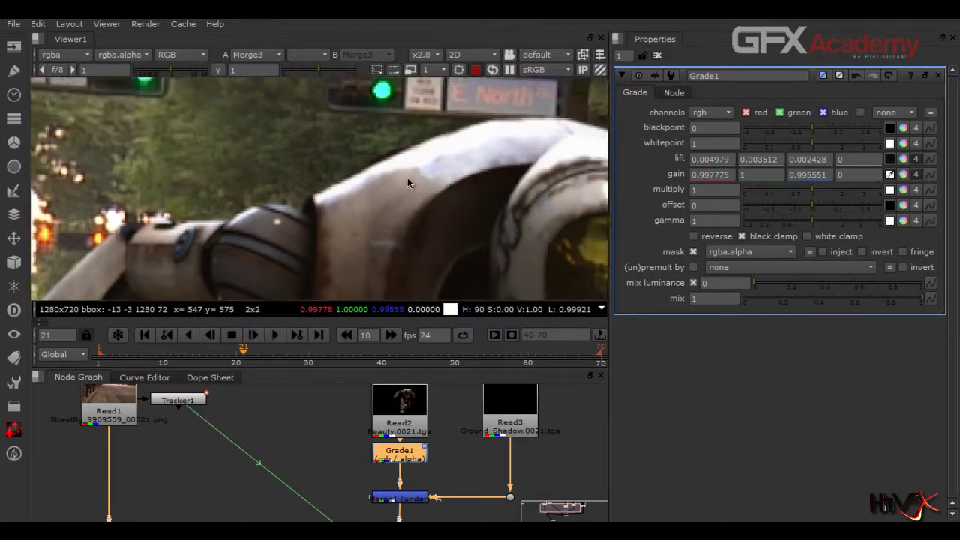
Toggle Grade1 off and on to compare the highlights on the robot's shoulder up close
key(d)
key(d)
key(d)
key(d)
key(d)
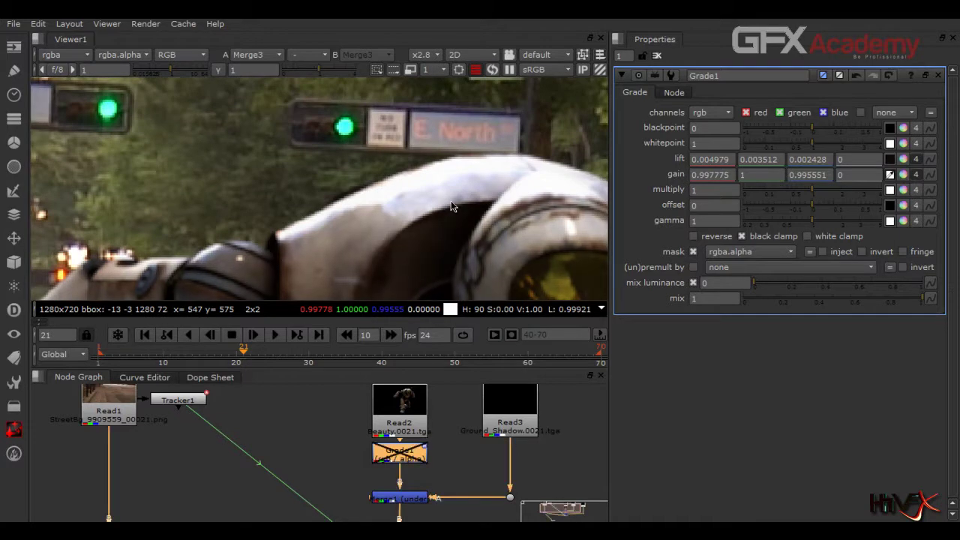
key(d)
key(d)
Compare the whole robot against the street with Grade1 disabled and enabled
scroll(462, 198, down, 2)
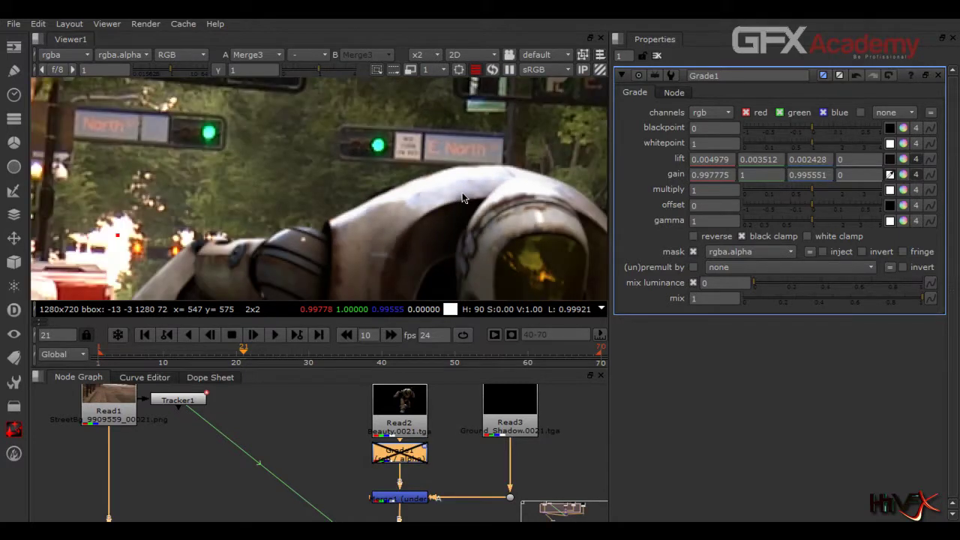
scroll(462, 192, down, 3)
scroll(463, 197, down, 2)
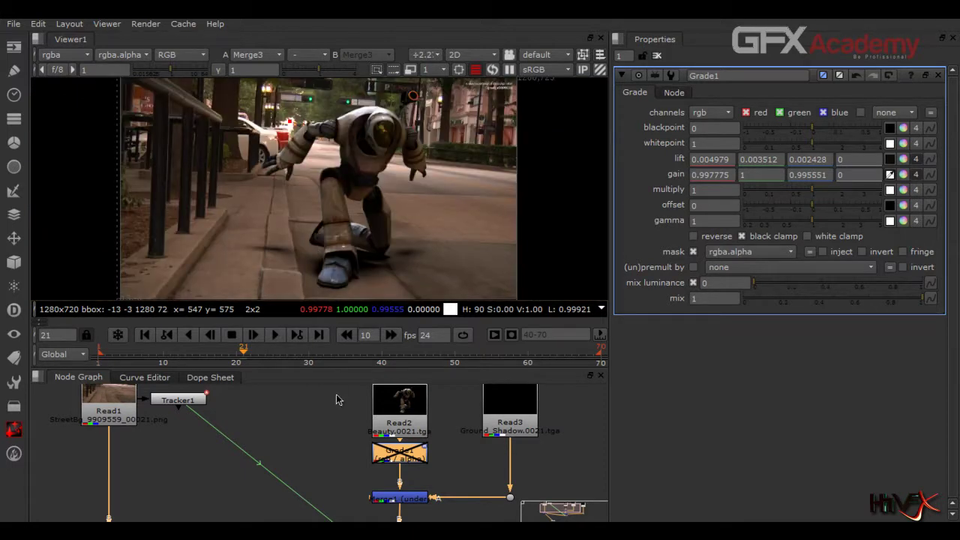
key(d)
key(d)
key(d)
key(d)
key(d)
key(d)
key(d)
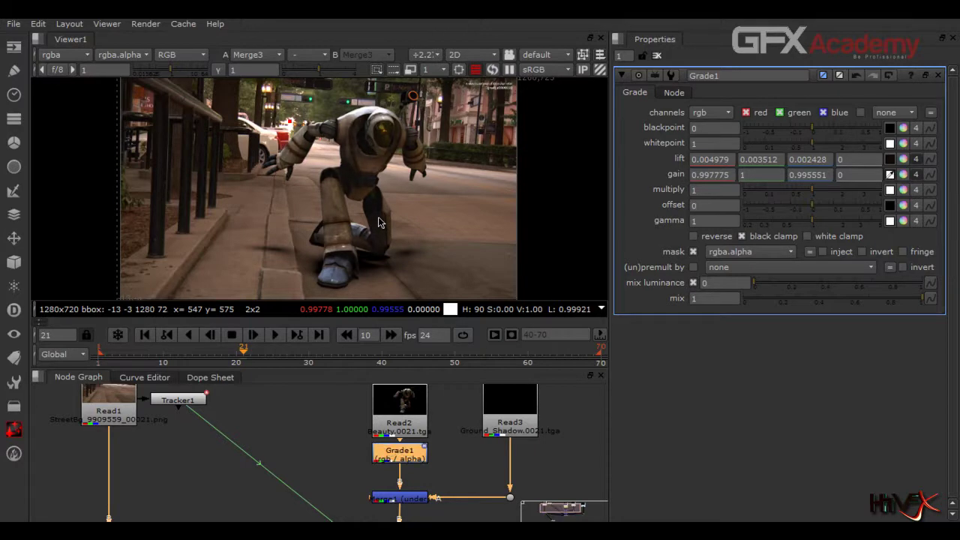
key(d)
key(d)
key(d)
key(d)
Play and scrub the timeline to review the graded robot across the shot, stopping on frame 13
click(156, 351)
drag(138, 354, 345, 353)
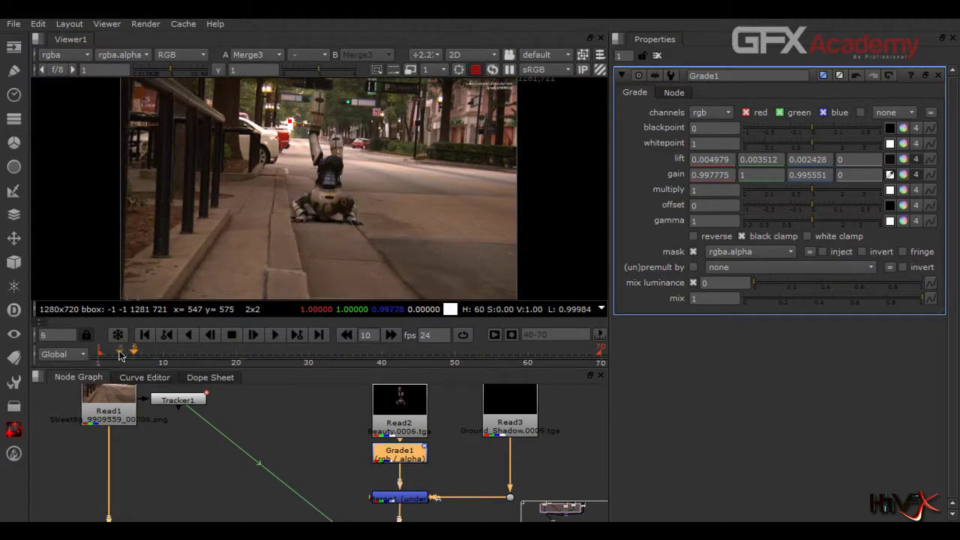
click(273, 337)
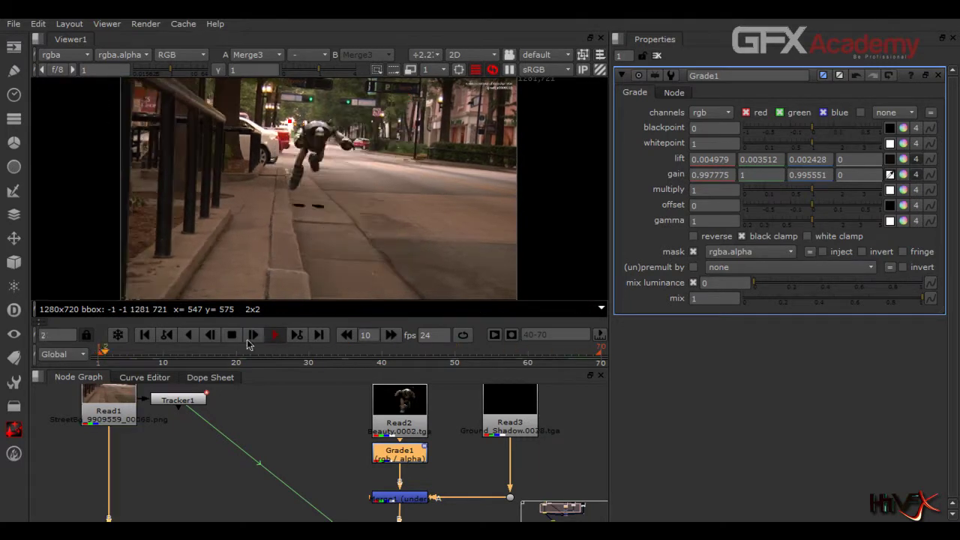
click(141, 336)
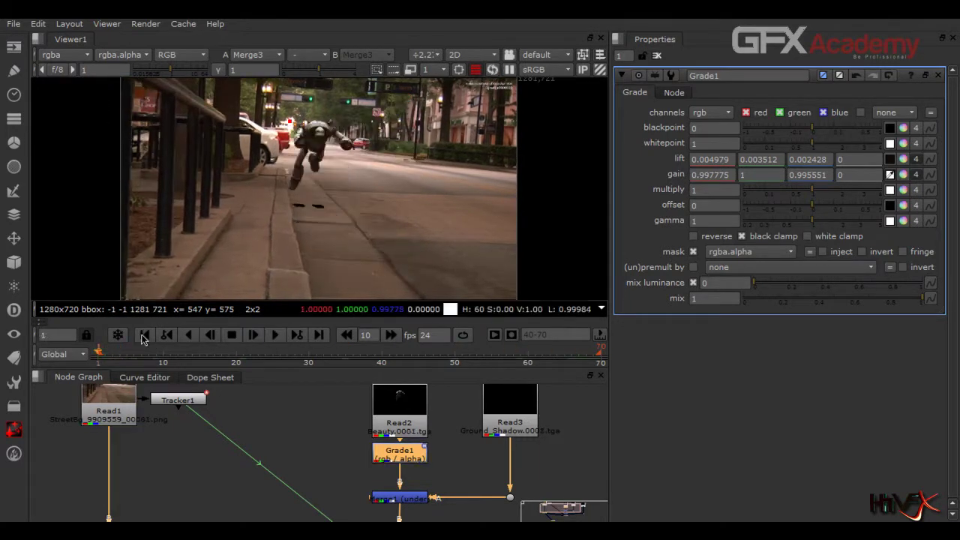
click(286, 359)
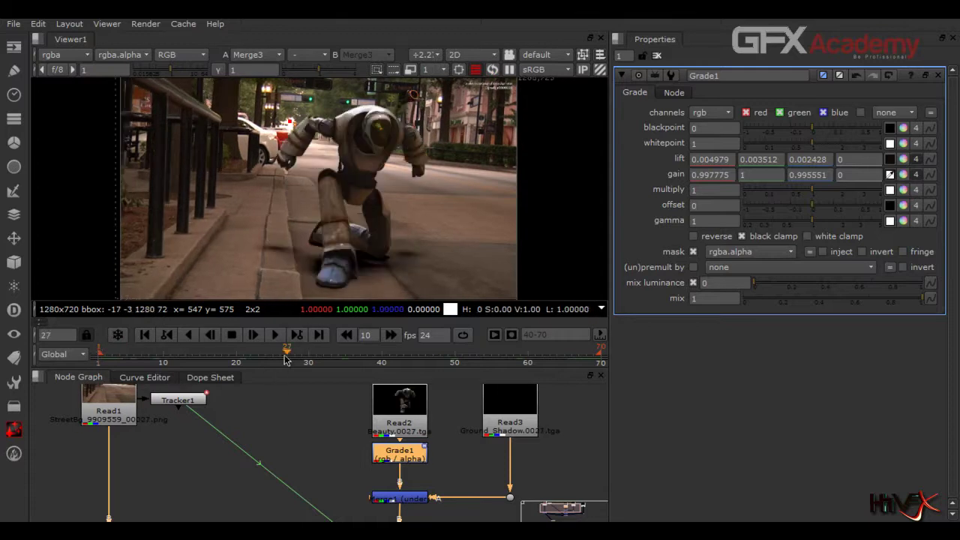
click(427, 355)
drag(530, 359, 185, 357)
Add an unconnected Roto node in the empty area above Merge3, with the parked cars framed in the viewer
scroll(270, 154, up, 5)
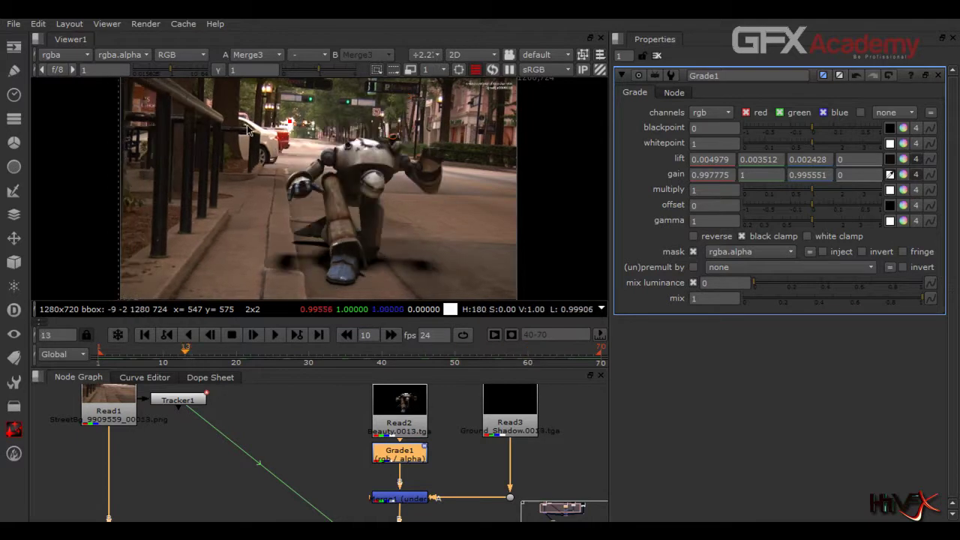
middle_drag(281, 141, 314, 259)
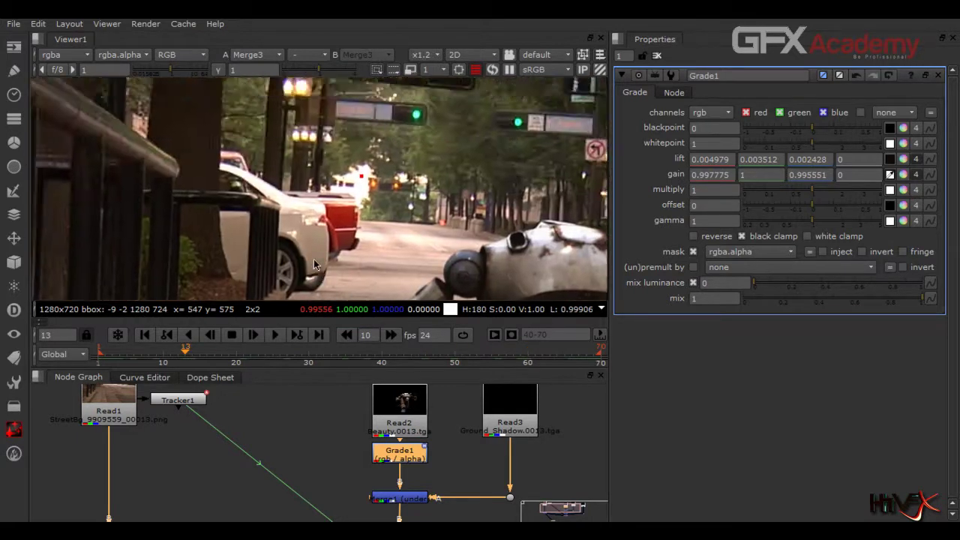
scroll(314, 259, up, 3)
middle_drag(349, 181, 360, 218)
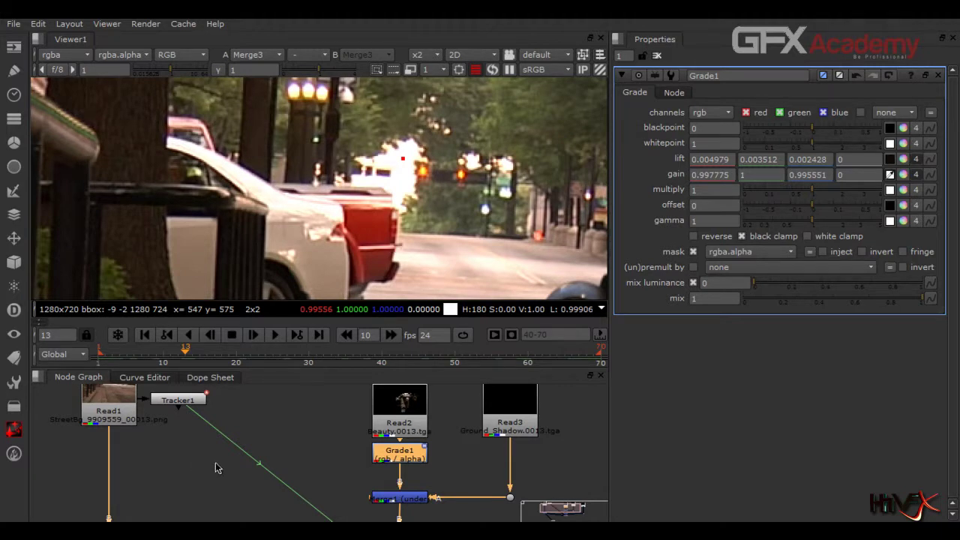
middle_drag(214, 463, 281, 407)
click(280, 437)
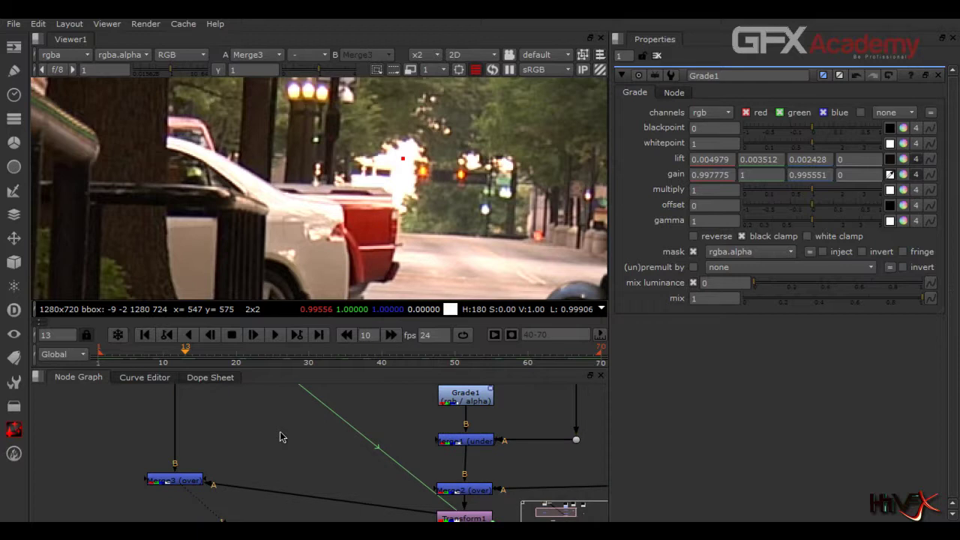
key(o)
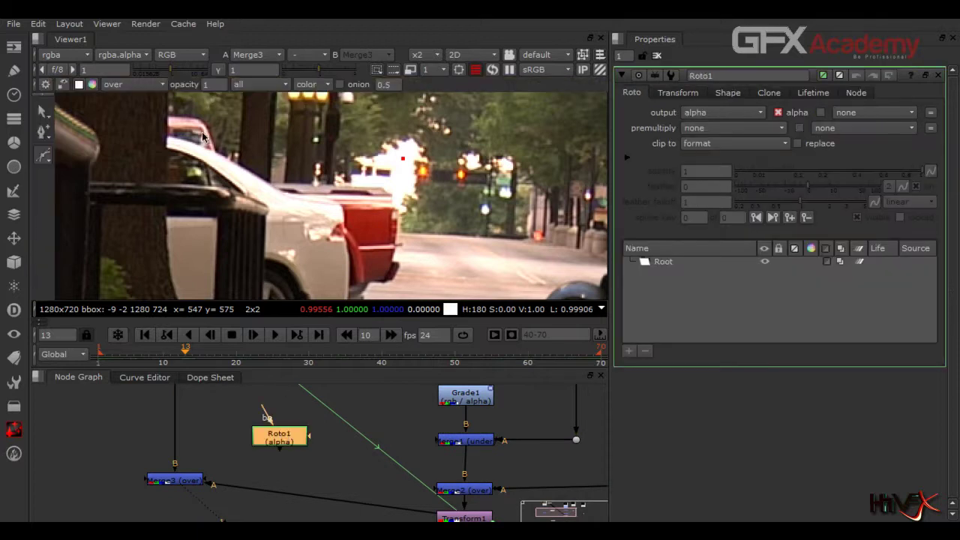
Start a Bezier shape on frame 13, tracing the red truck's cab roof and rear pillar down to the white car
click(166, 117)
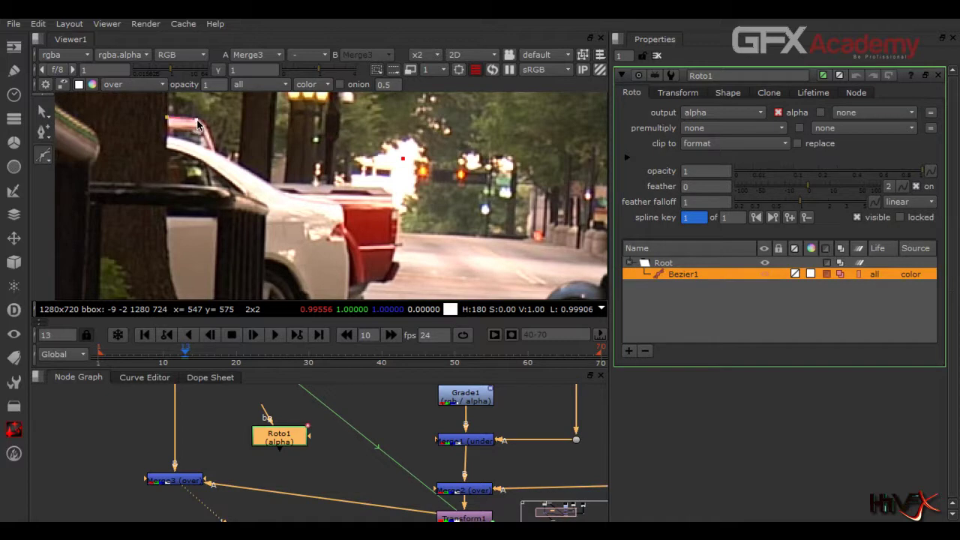
scroll(198, 125, up, 5)
click(194, 114)
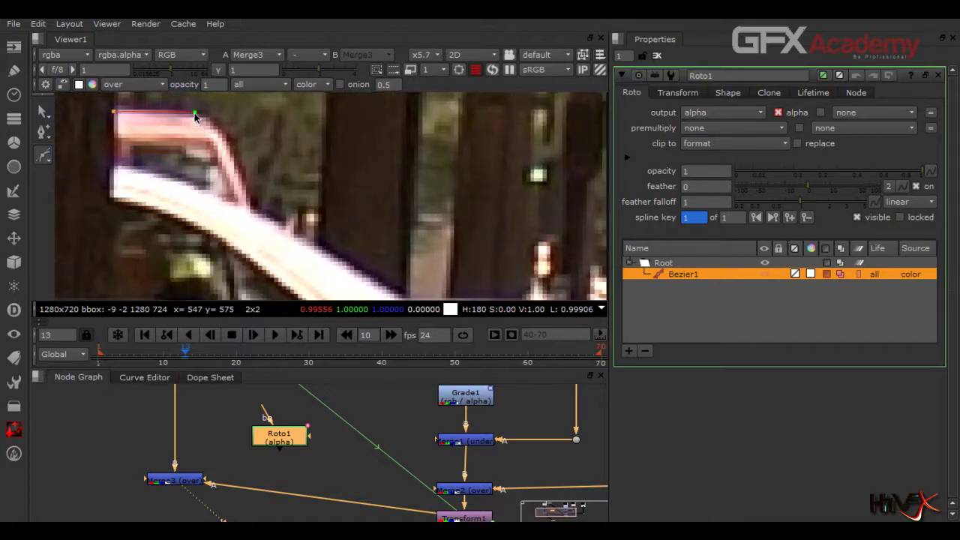
click(223, 131)
click(234, 165)
click(248, 205)
Extend the Bezier down the white car's rear slope and along the top of the truck bed to its rear corner
middle_drag(317, 229, 226, 201)
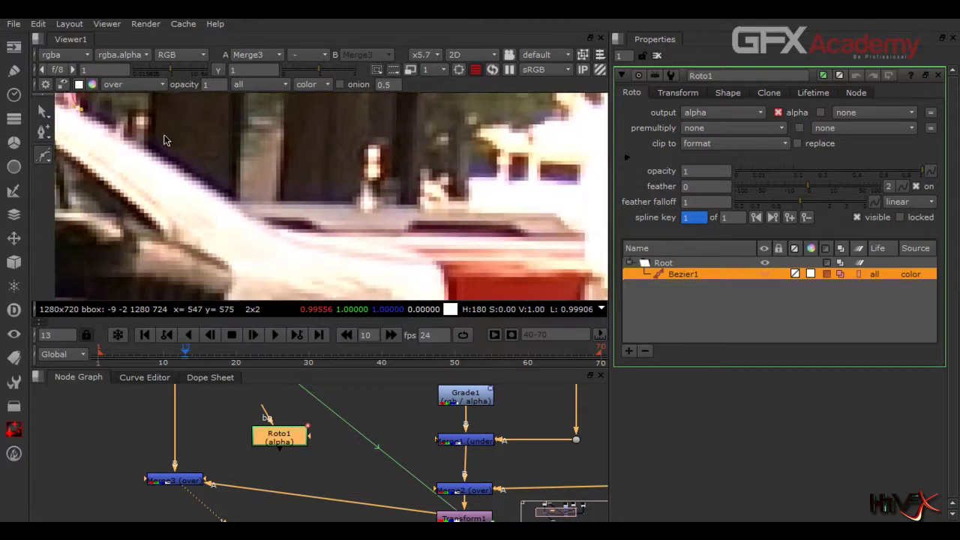
click(250, 215)
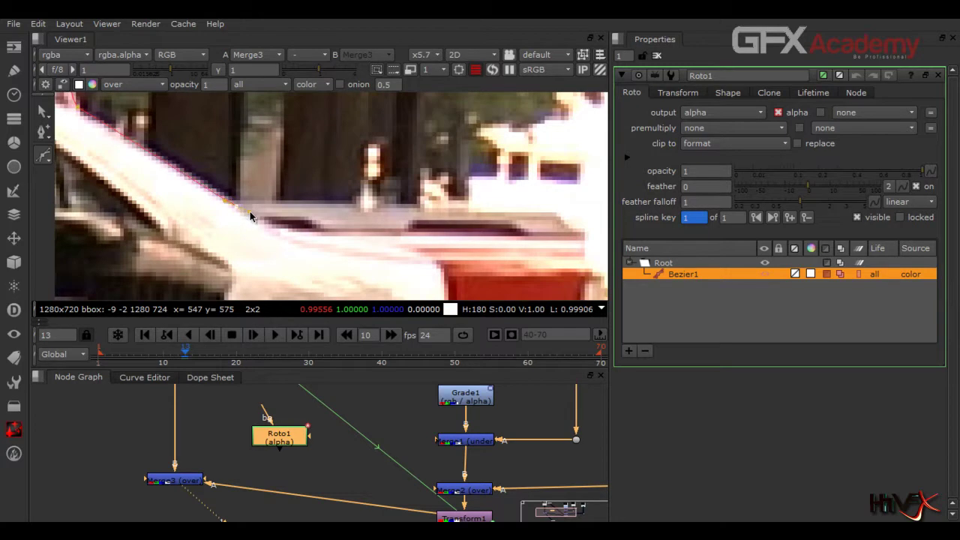
click(324, 205)
middle_drag(386, 208, 253, 221)
click(289, 219)
click(362, 224)
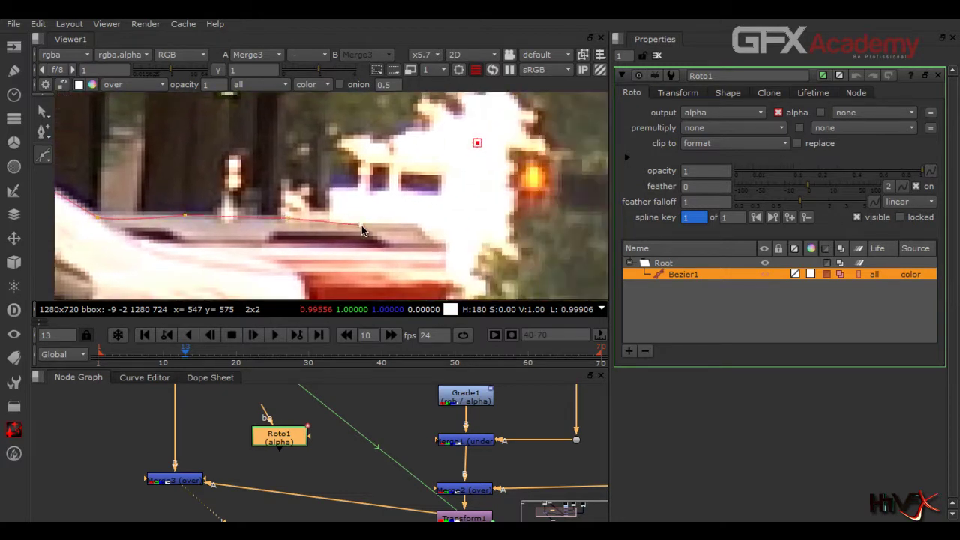
click(411, 222)
click(437, 244)
Trace the Bezier down the truck's tailgate and around its rear bumper, undoing the stray point
middle_drag(443, 255, 356, 150)
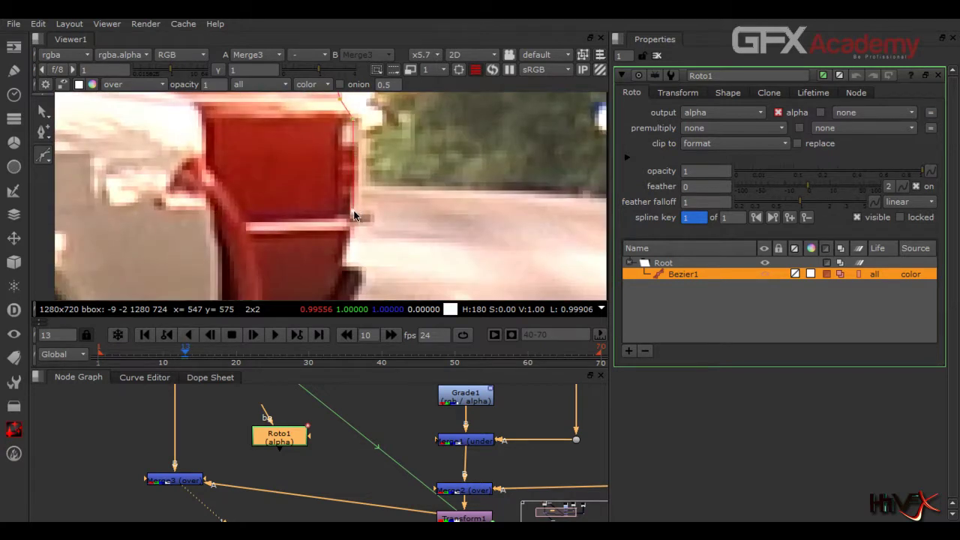
middle_drag(337, 223, 326, 178)
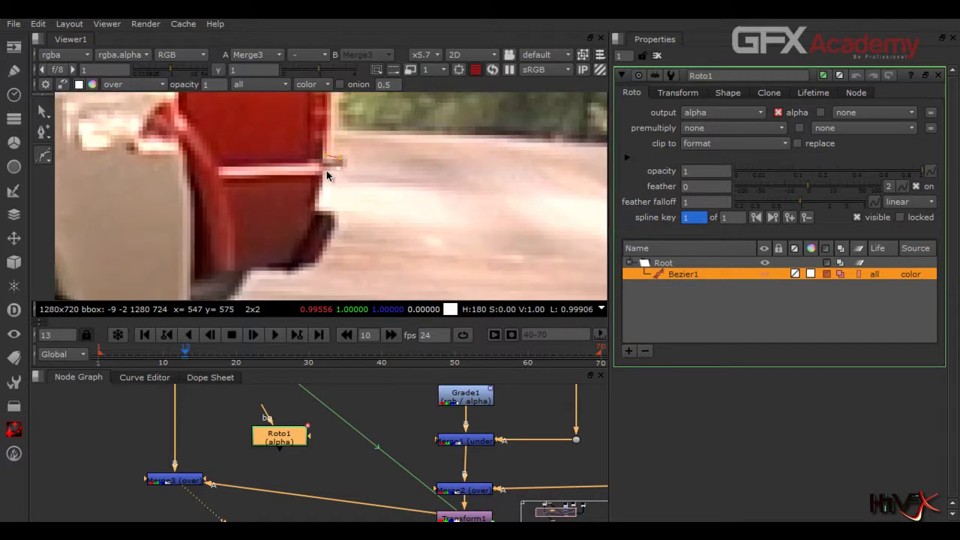
ctrl+alt+click(314, 207)
click(334, 212)
click(317, 263)
click(287, 270)
click(259, 270)
click(242, 268)
click(301, 199)
key(ctrl+z)
Carry the Bezier under the truck's bumper and up the boundary with the white car past its taillight
middle_drag(303, 249, 385, 147)
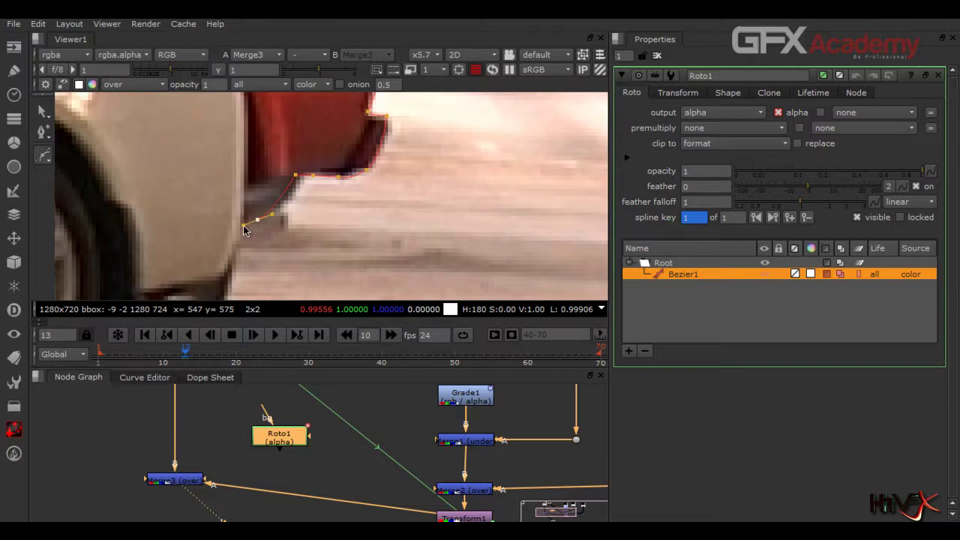
middle_drag(264, 170, 343, 297)
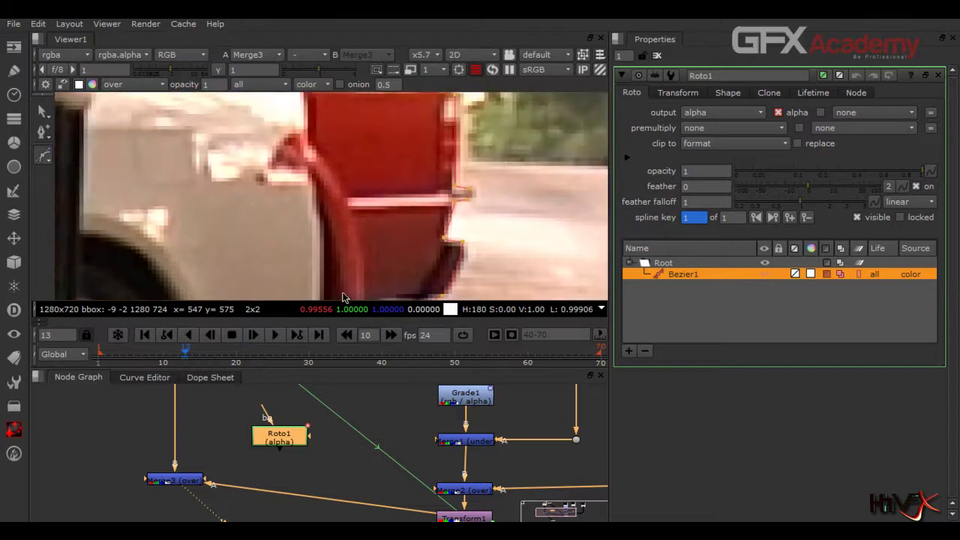
click(310, 199)
click(306, 180)
click(307, 161)
mouse_move(310, 182)
mouse_down()
mouse_move(317, 198)
mouse_move(316, 185)
mouse_up()
middle_drag(315, 184, 346, 252)
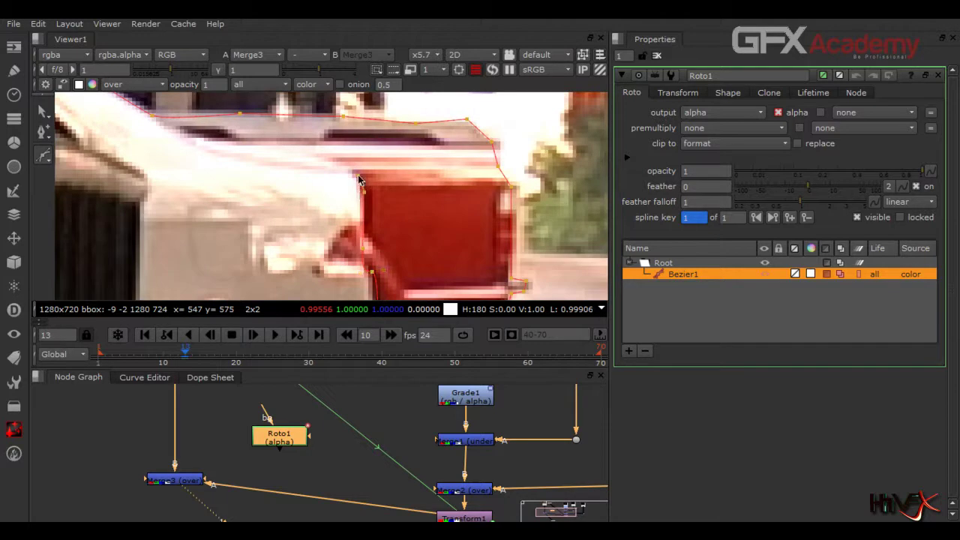
Trace the Bezier back along the top edge of the white car's trunk to the base of its rear slope
middle_drag(358, 174, 420, 205)
click(354, 187)
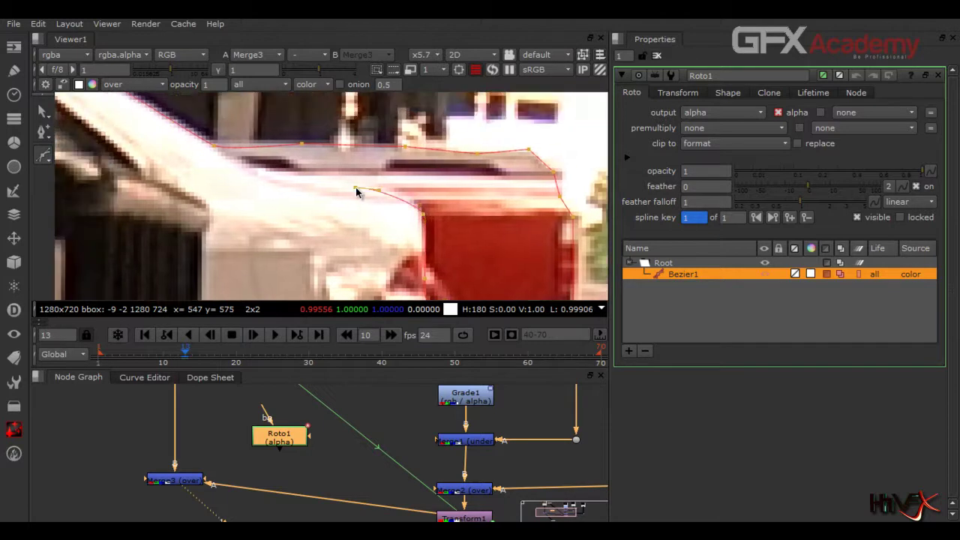
middle_drag(343, 189, 404, 229)
drag(440, 233, 432, 224)
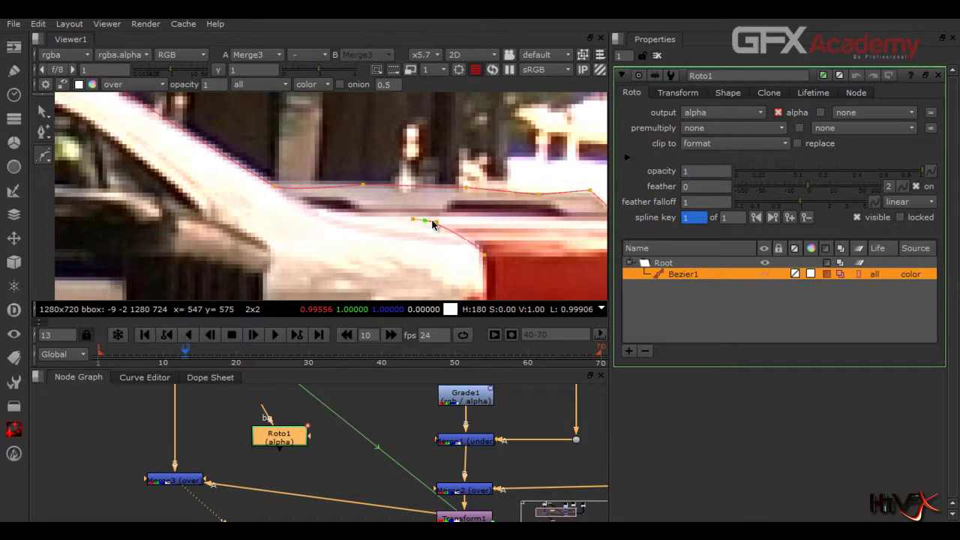
click(315, 216)
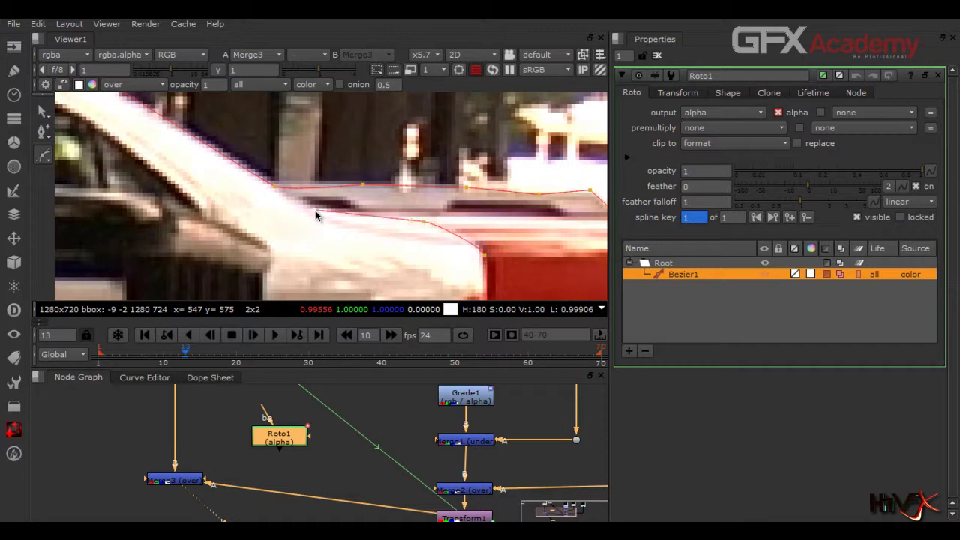
click(273, 186)
drag(281, 199, 270, 197)
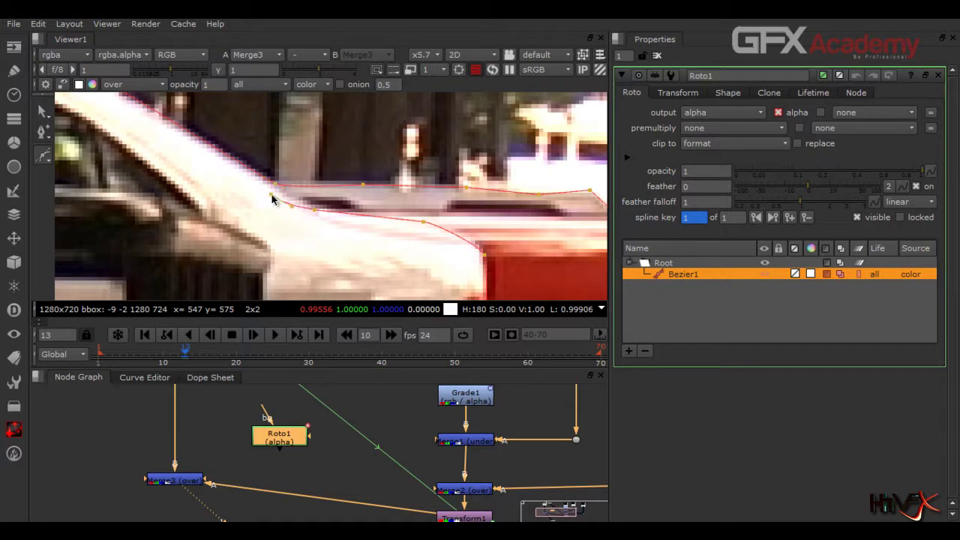
Continue the Bezier up the white car's roofline to the tree trunk and close it at its starting point
middle_drag(236, 199, 413, 271)
mouse_move(384, 224)
mouse_down()
mouse_move(320, 193)
mouse_move(297, 169)
mouse_up()
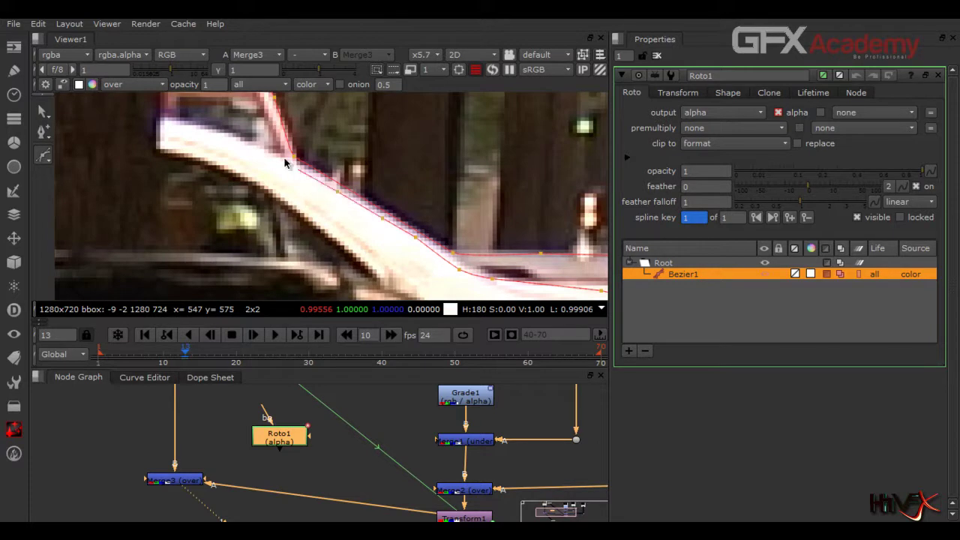
middle_drag(236, 157, 376, 228)
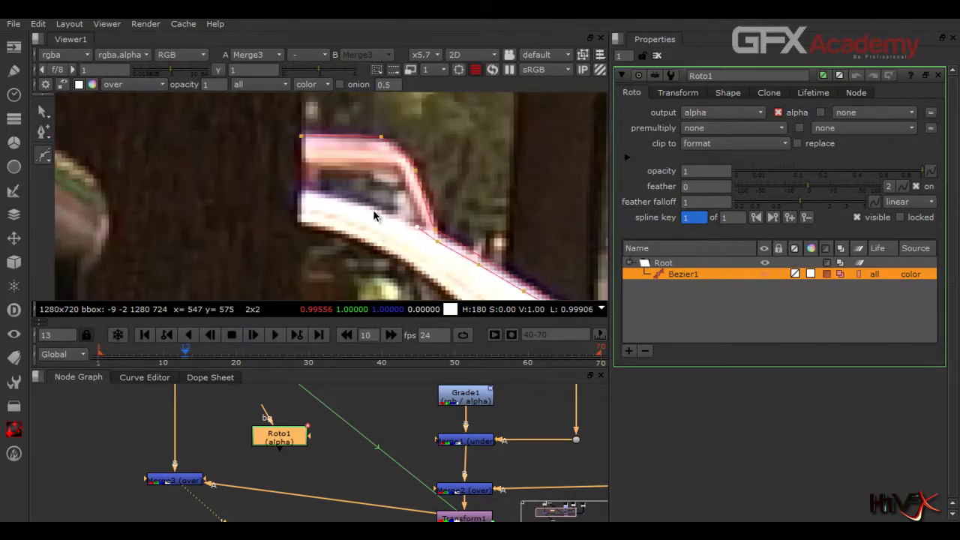
drag(343, 203, 298, 198)
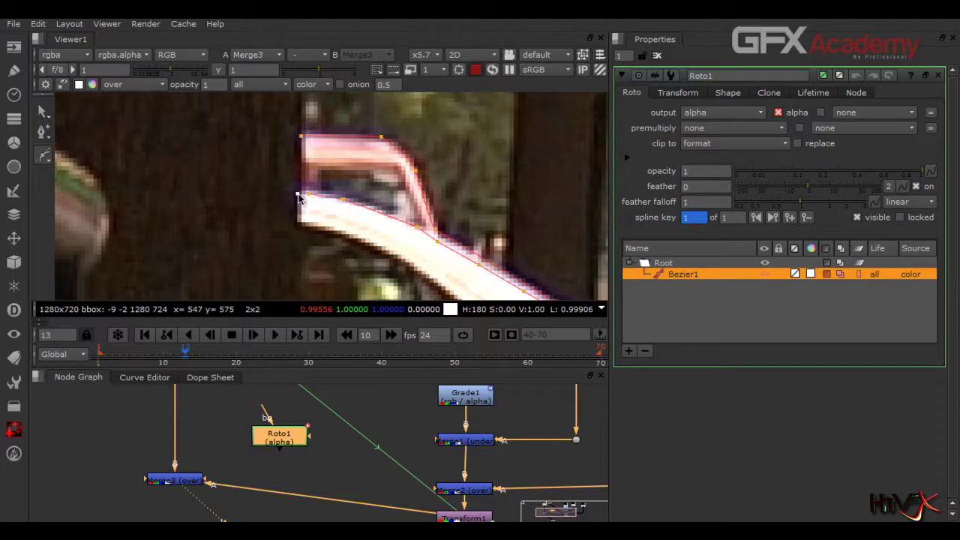
click(300, 137)
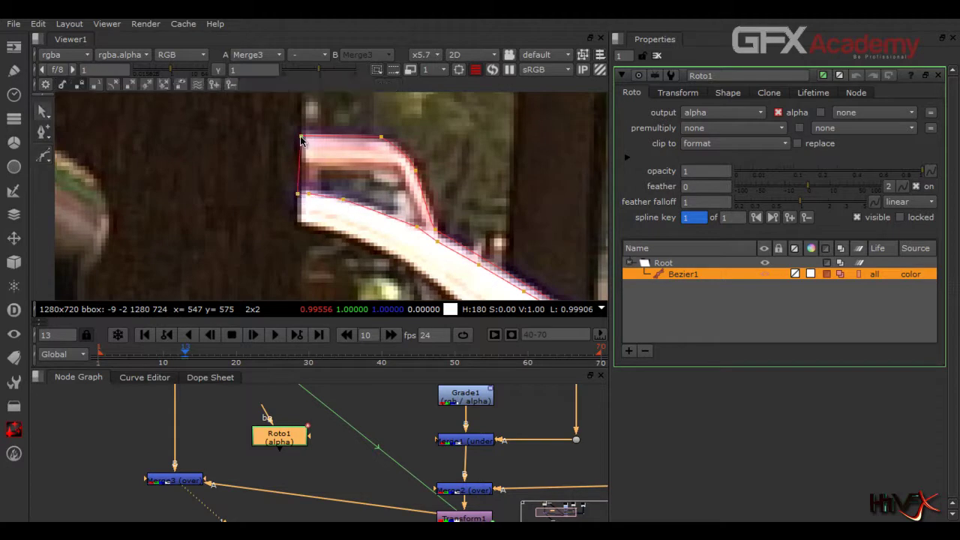
Fit the Bezier points at the truck cab's tree-side edge and along the white car's roofline at frame 13
click(301, 196)
middle_drag(482, 236, 378, 220)
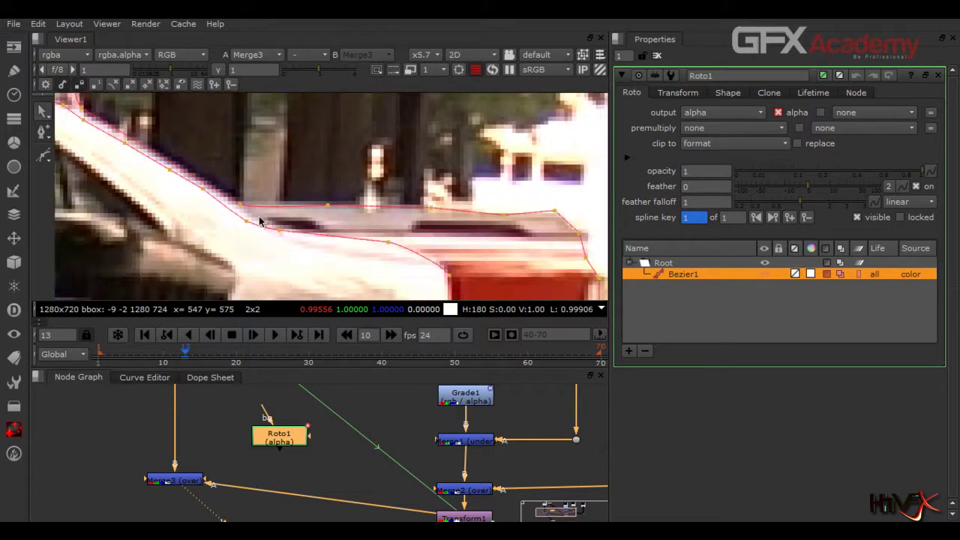
click(167, 170)
middle_drag(154, 194, 208, 228)
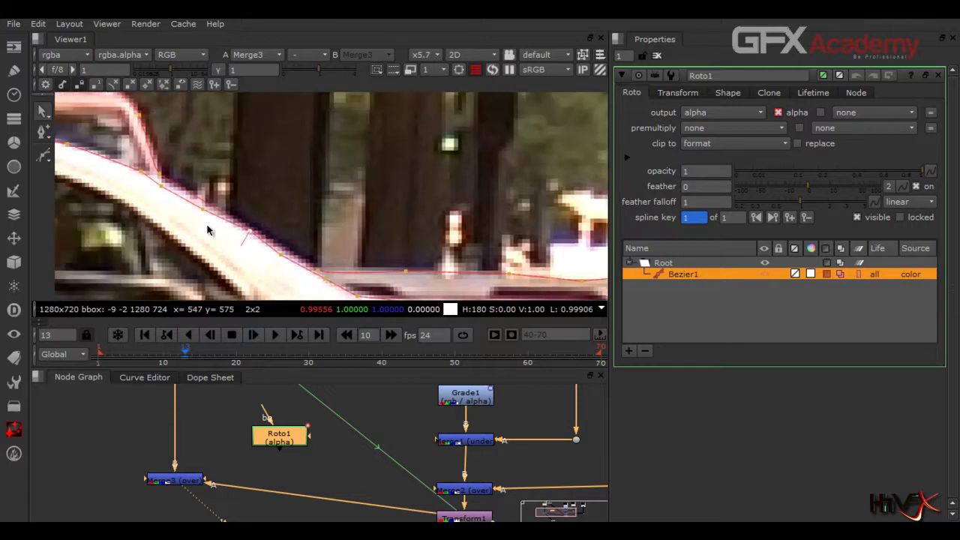
drag(160, 185, 165, 184)
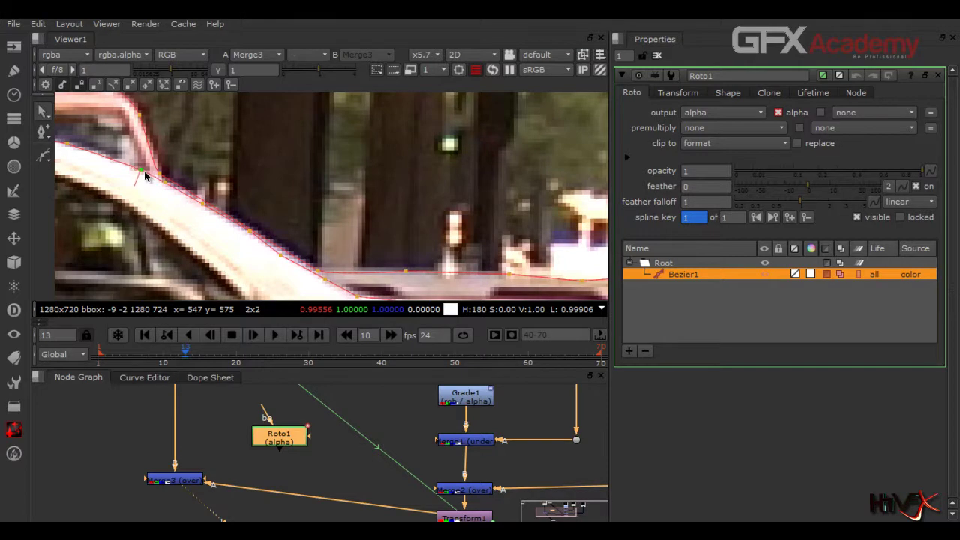
Adjust the Bezier points at the upper rear corner of the truck's tailgate at frame 13
middle_drag(282, 179, 508, 185)
click(476, 162)
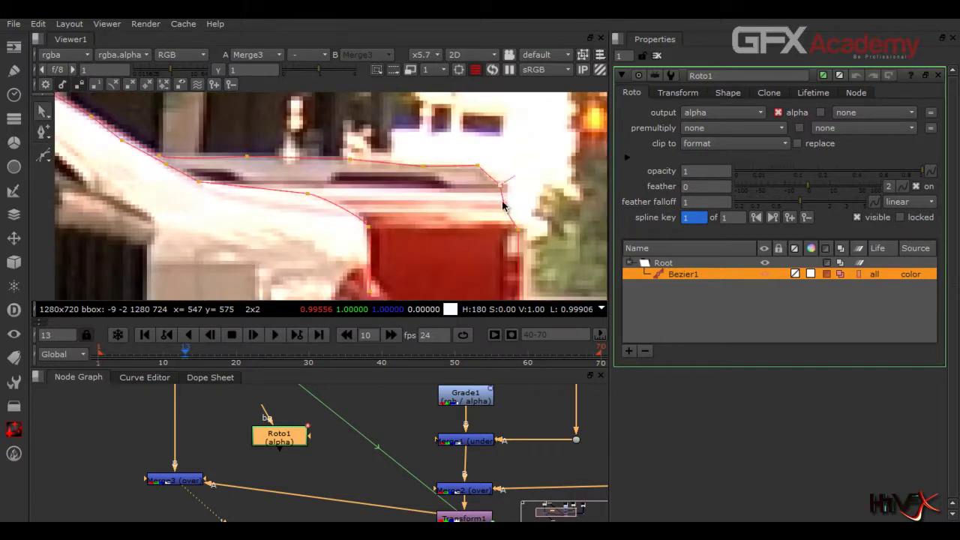
middle_drag(451, 237, 483, 195)
Delete the Bezier's spline key at frame 13
scroll(484, 190, down, 6)
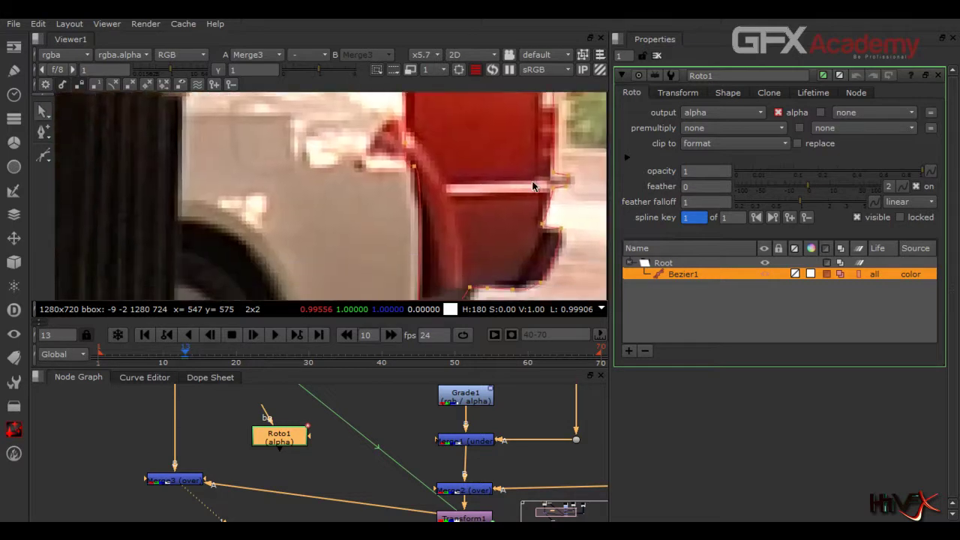
key(shift+Right)
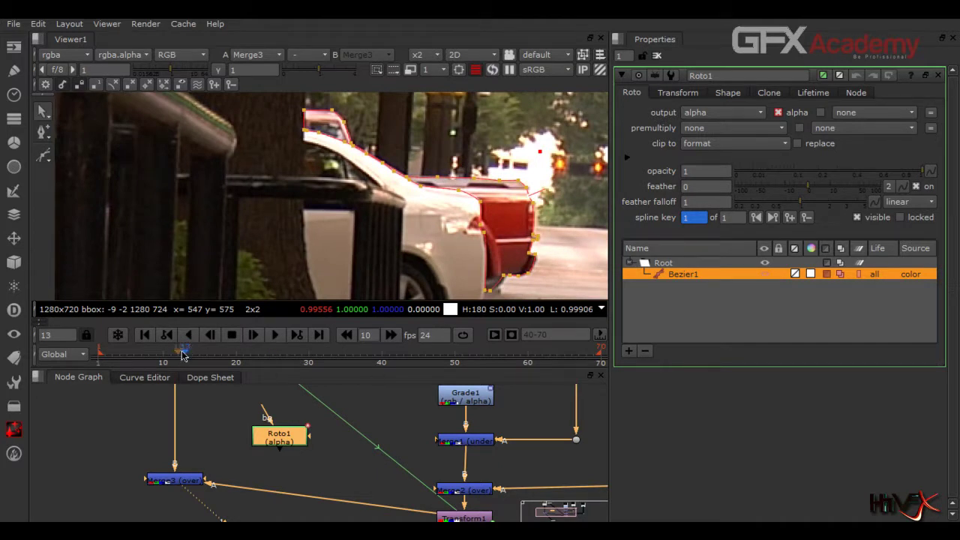
click(808, 217)
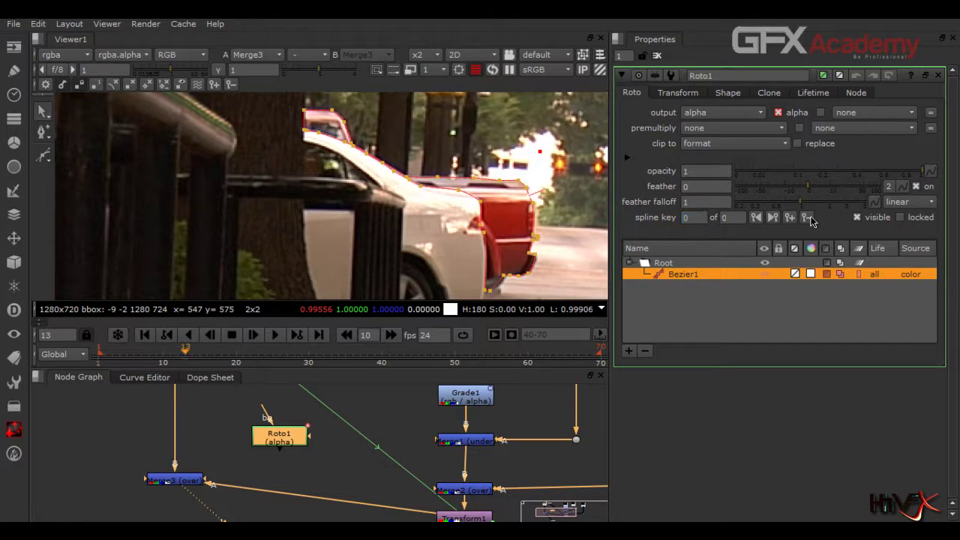
At frame 1, move the Bezier points around the truck's rear end together to line up with the tailgate and bumper
click(144, 334)
scroll(488, 183, up, 4)
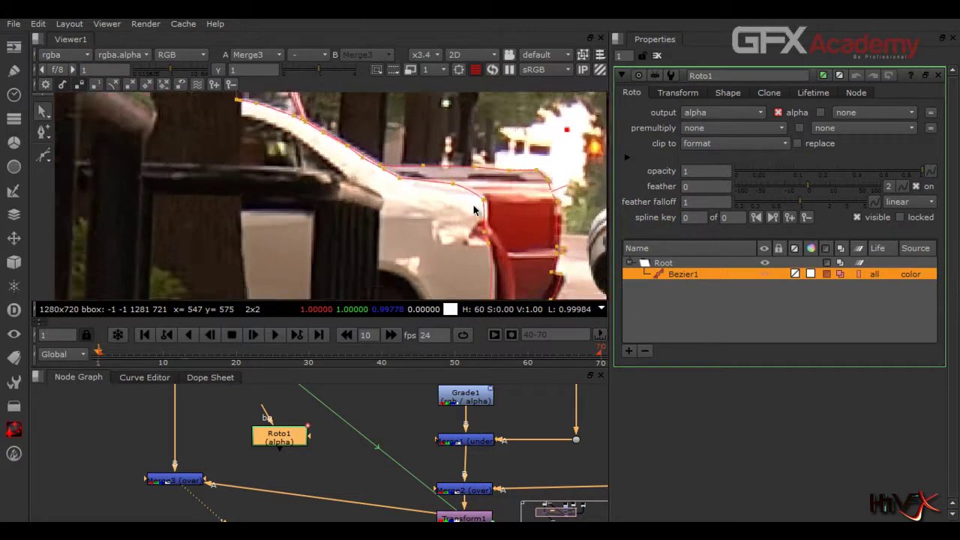
middle_drag(465, 218, 190, 140)
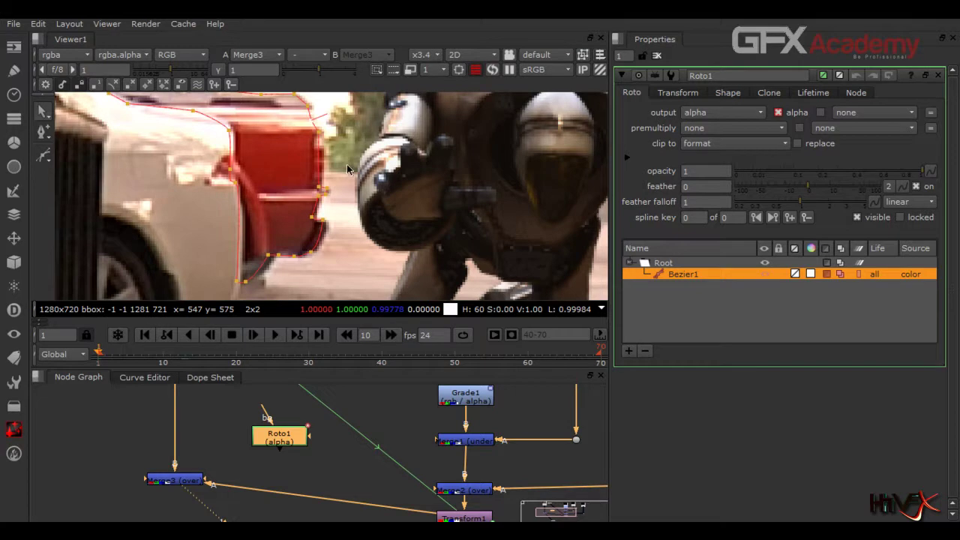
scroll(347, 177, down, 3)
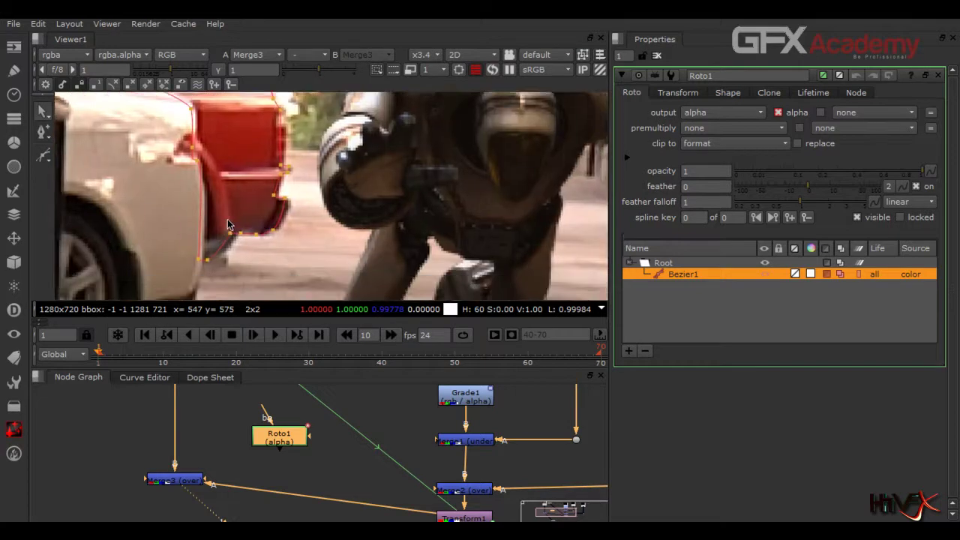
drag(279, 156, 150, 300)
middle_drag(168, 250, 210, 193)
drag(217, 183, 214, 189)
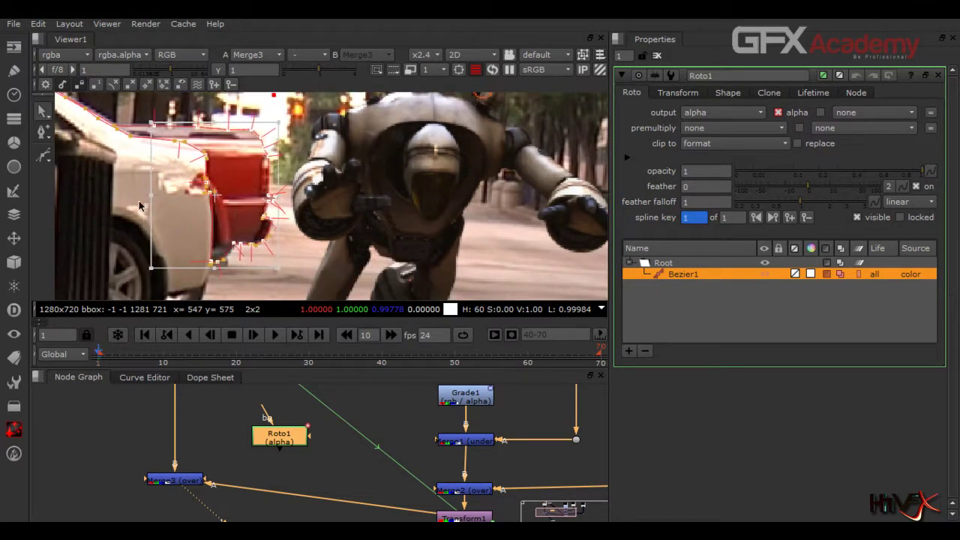
Shift the Bezier points around the truck cab onto its outline at frame 1 and align the end points with the tree trunk's edge
middle_drag(142, 208, 231, 248)
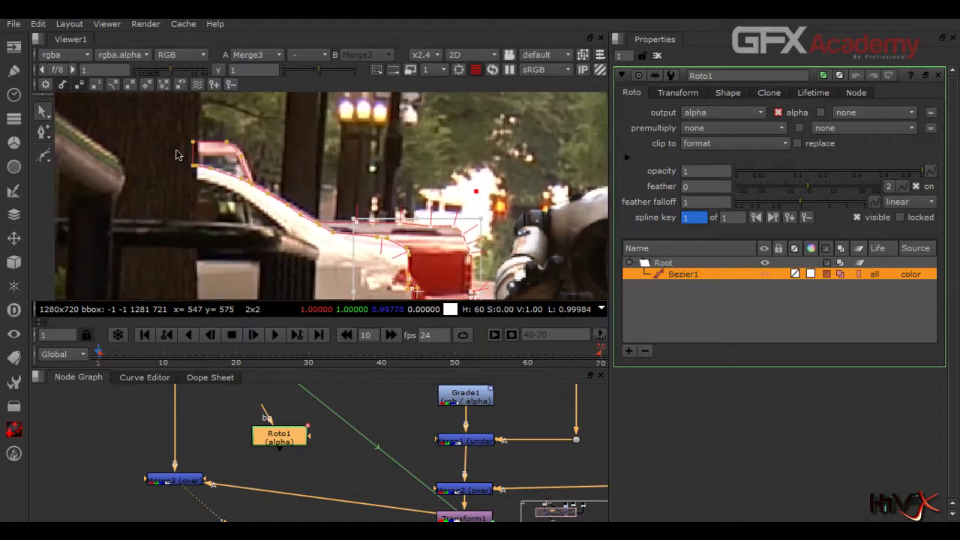
scroll(176, 155, up, 4)
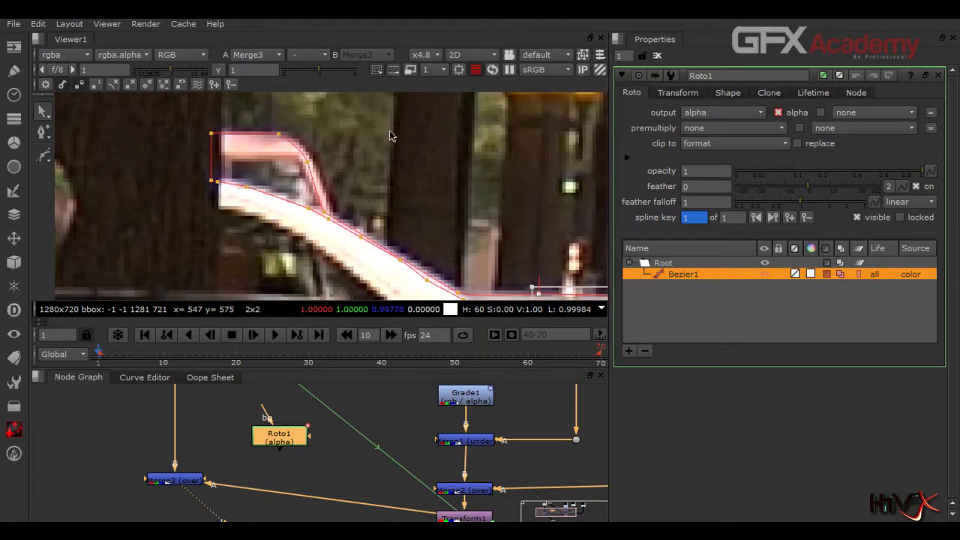
drag(392, 125, 145, 270)
drag(279, 188, 292, 185)
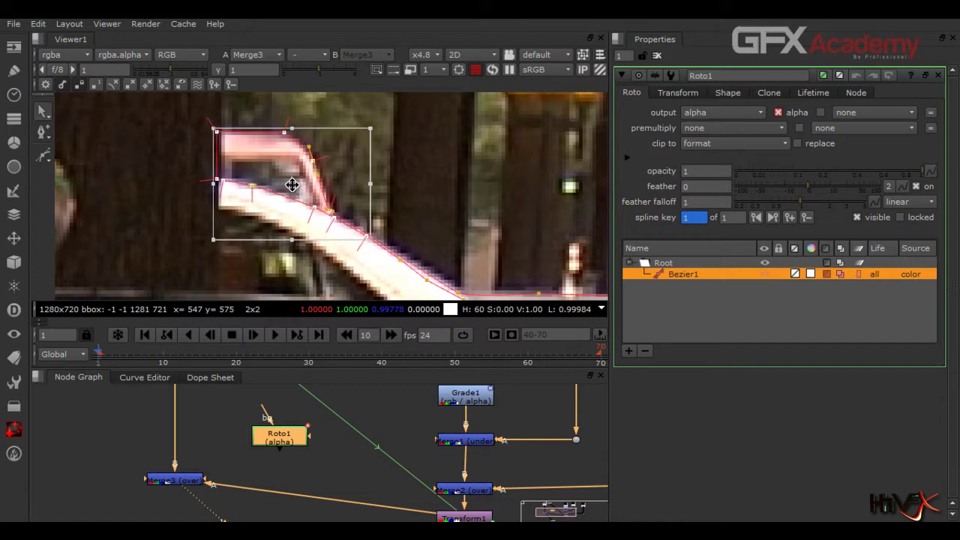
click(315, 161)
drag(215, 133, 221, 134)
click(221, 179)
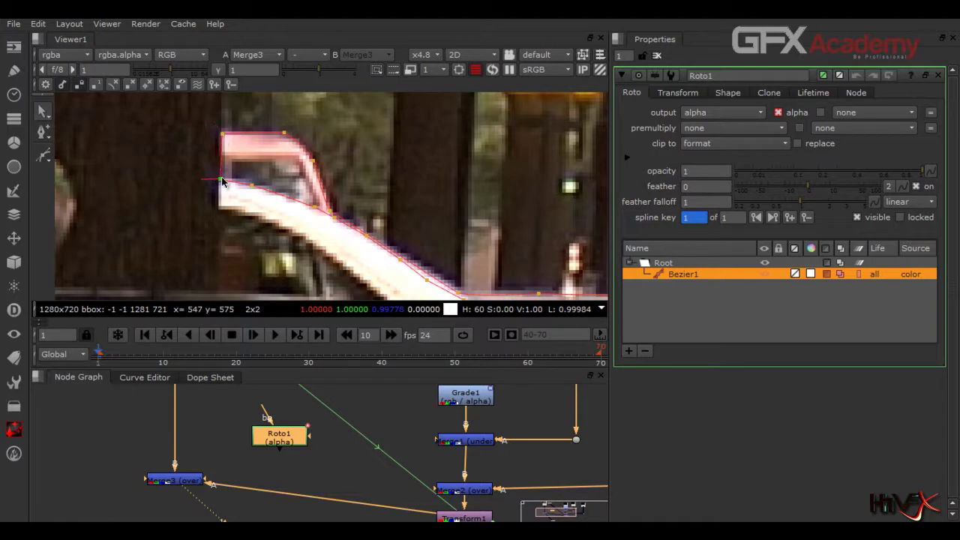
Refine the Bezier points along the truck bed's top edge and down its rear corner at frame 1
middle_drag(386, 208, 145, 106)
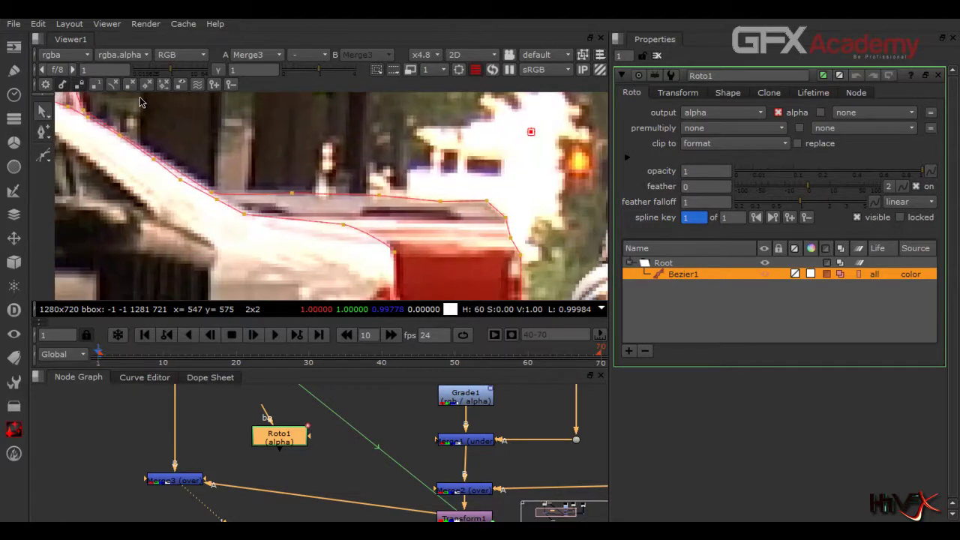
click(184, 180)
middle_drag(183, 180, 267, 190)
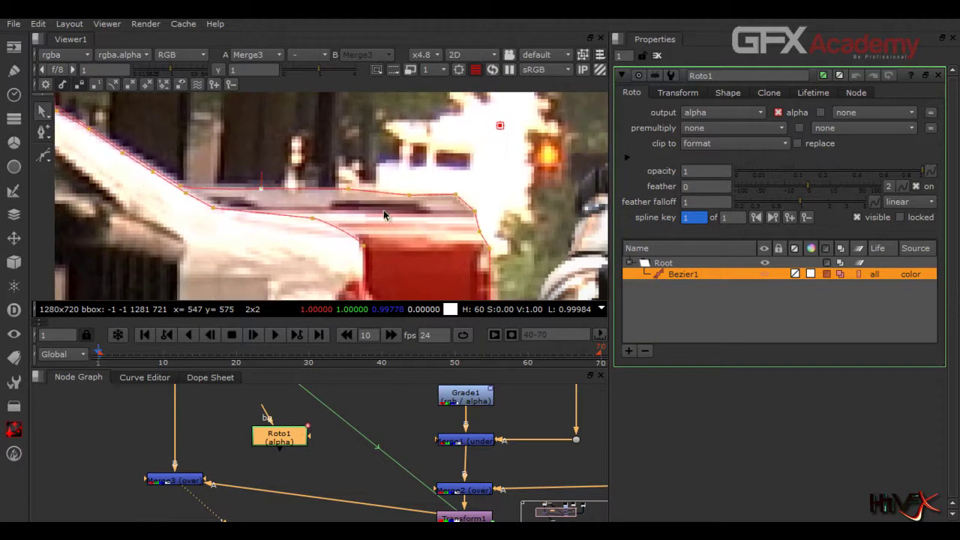
click(349, 188)
click(456, 195)
click(473, 212)
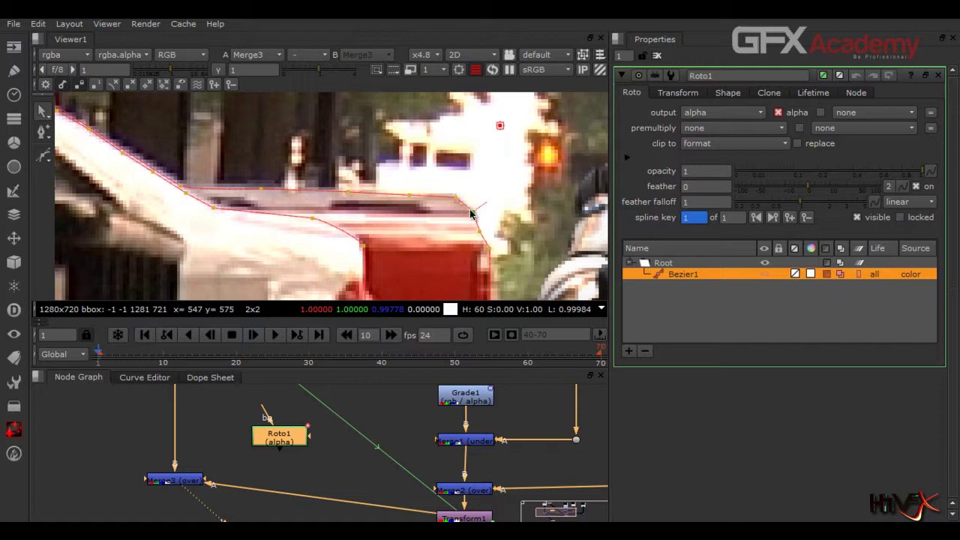
click(488, 249)
click(455, 196)
middle_drag(257, 257, 381, 191)
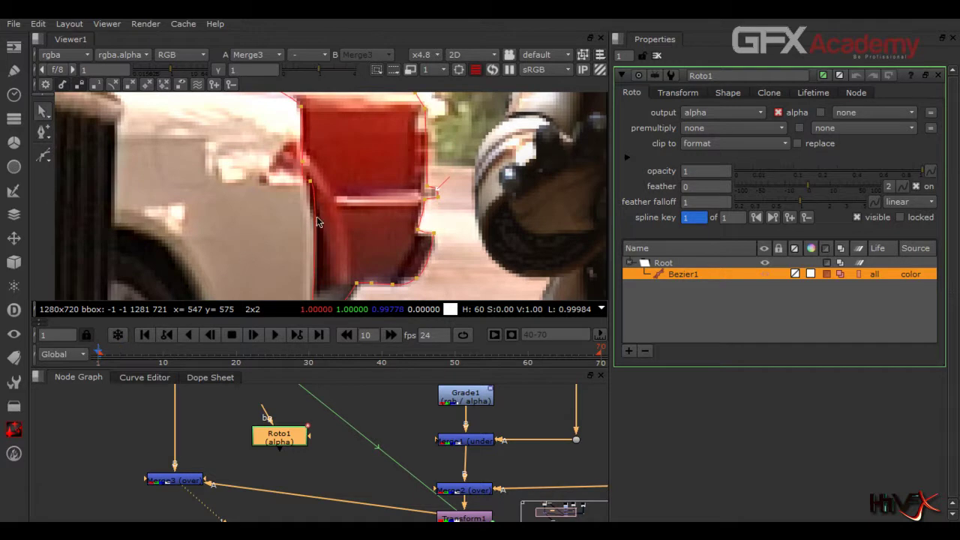
scroll(317, 216, down, 4)
scroll(317, 219, down, 2)
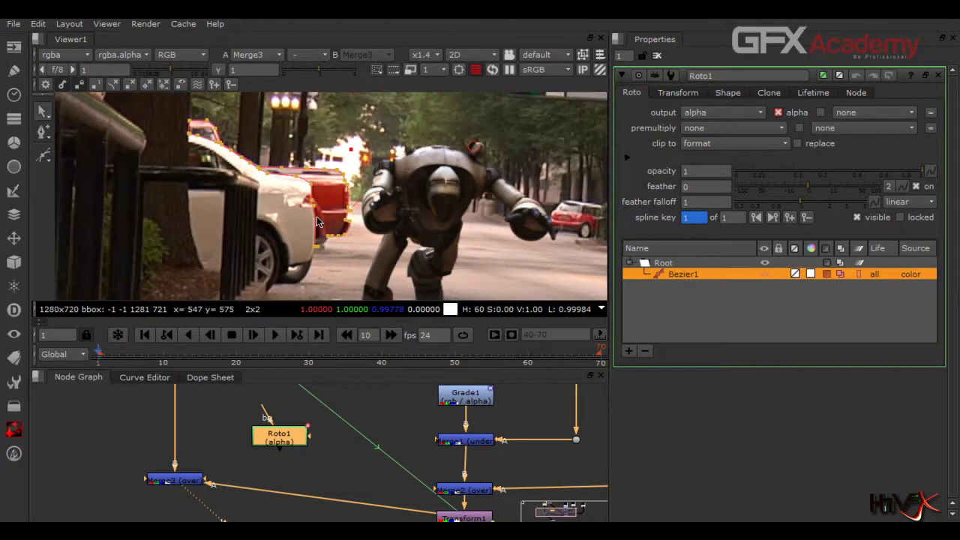
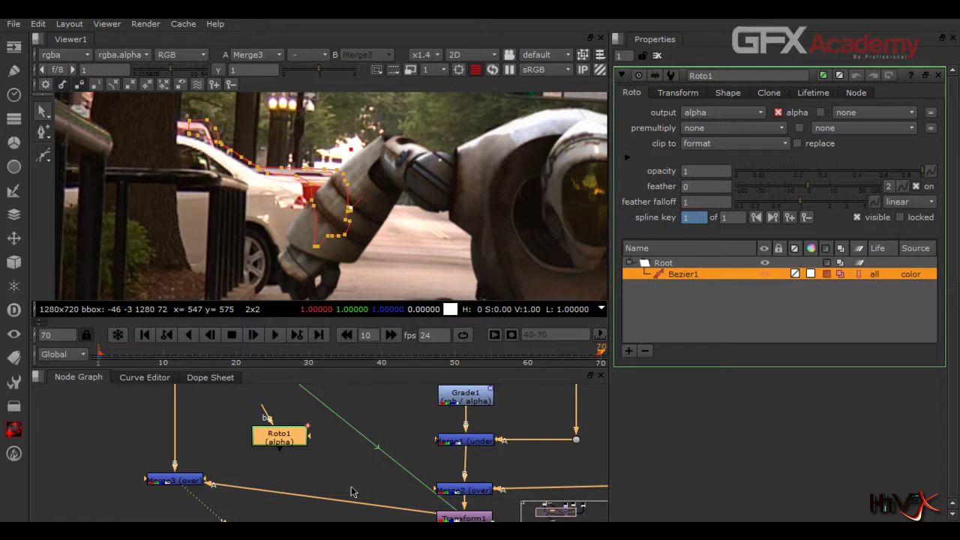
Go to frame 70 and disable Merge3 to reveal the truck behind the robot
middle_drag(352, 492, 406, 442)
click(236, 432)
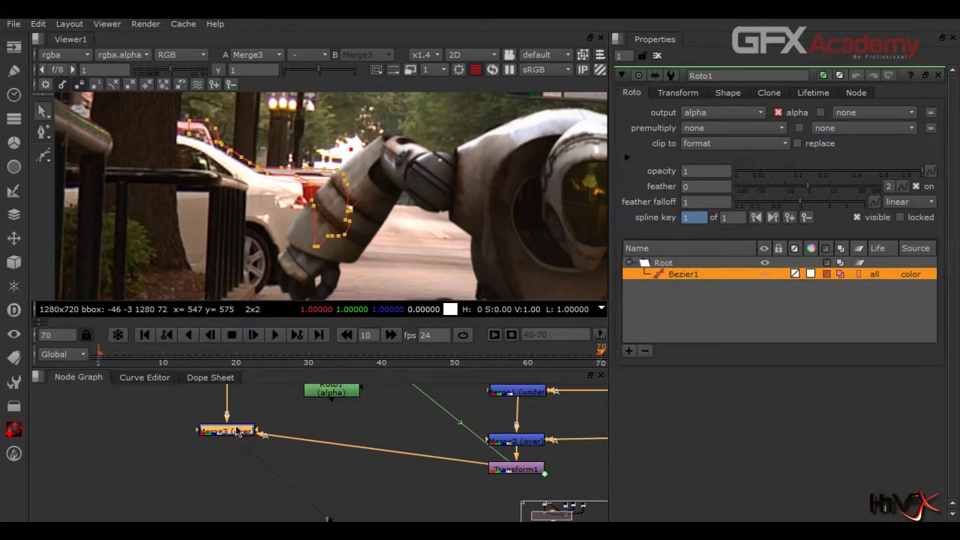
key(d)
Select all the Bezier points and move the whole shape onto the truck at frame 70
middle_drag(392, 215, 440, 208)
drag(476, 108, 116, 304)
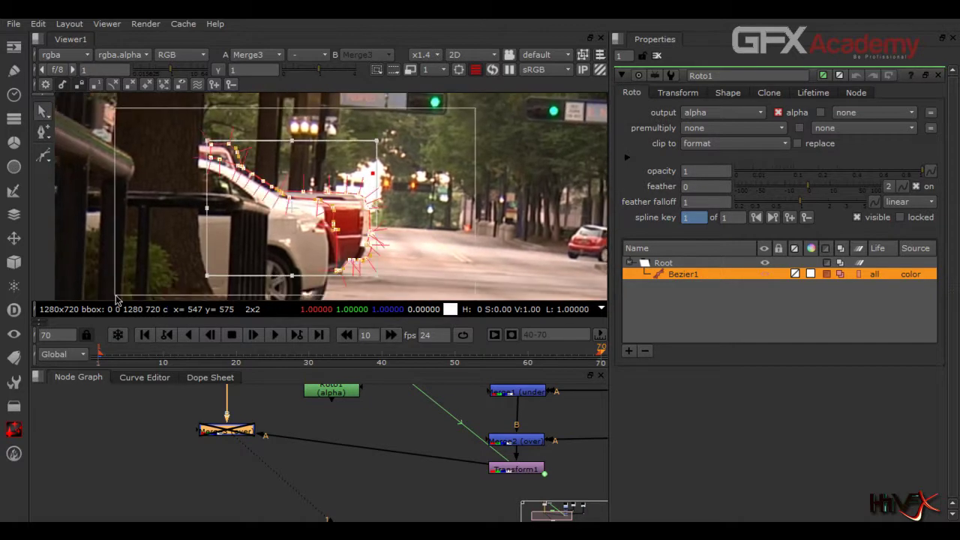
drag(287, 204, 280, 208)
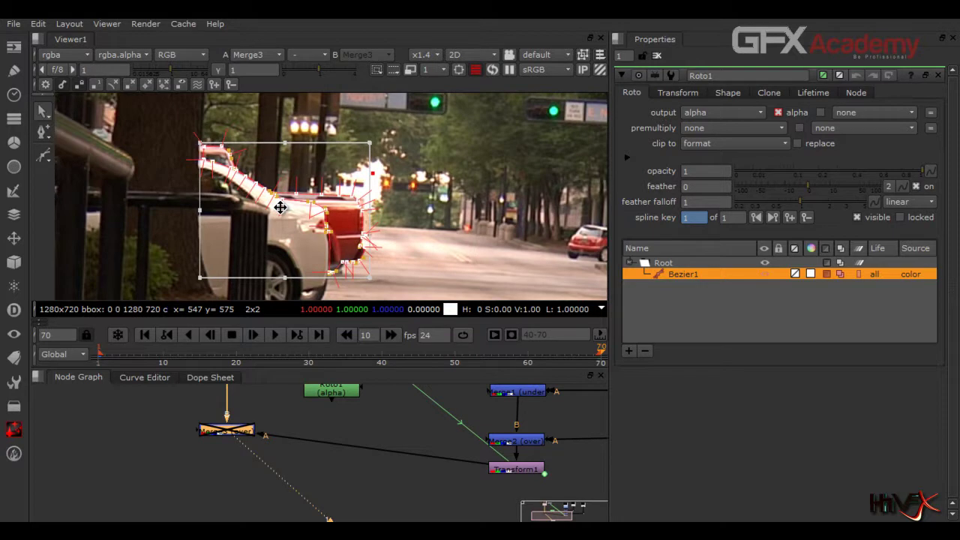
click(411, 201)
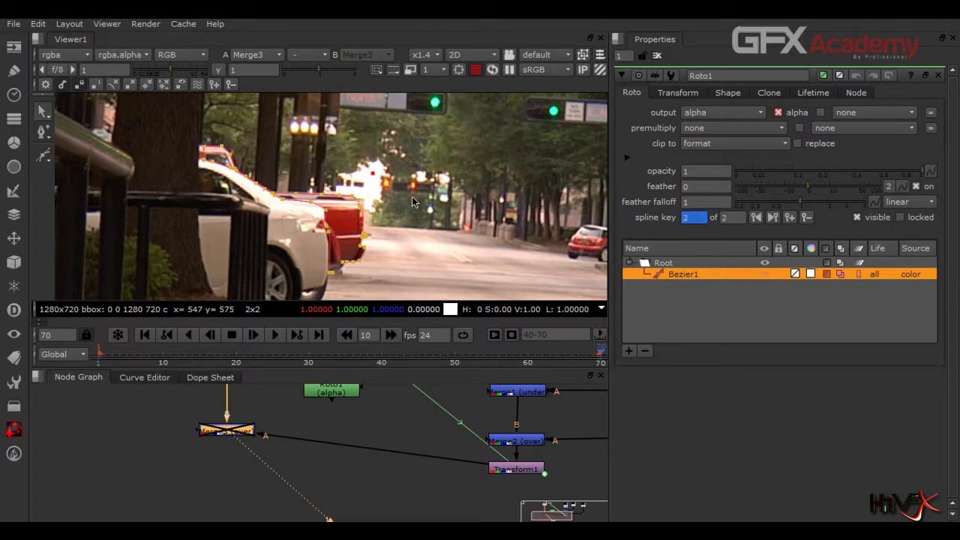
Align the Bezier's upper and lower points beside the tree trunk with the truck cab's visible edge at frame 70
scroll(412, 201, up, 3)
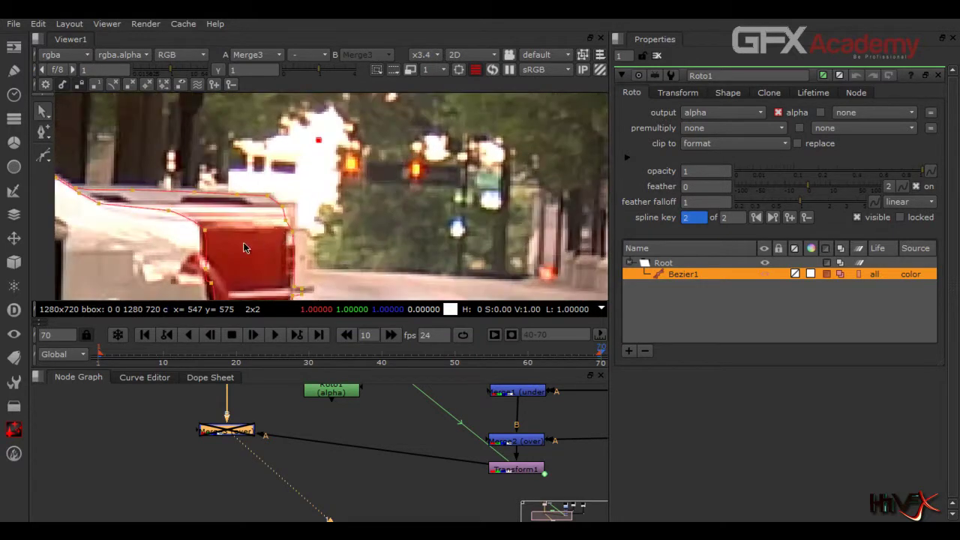
scroll(220, 250, up, 2)
middle_drag(220, 250, 269, 177)
scroll(269, 177, up, 1)
drag(323, 162, 294, 155)
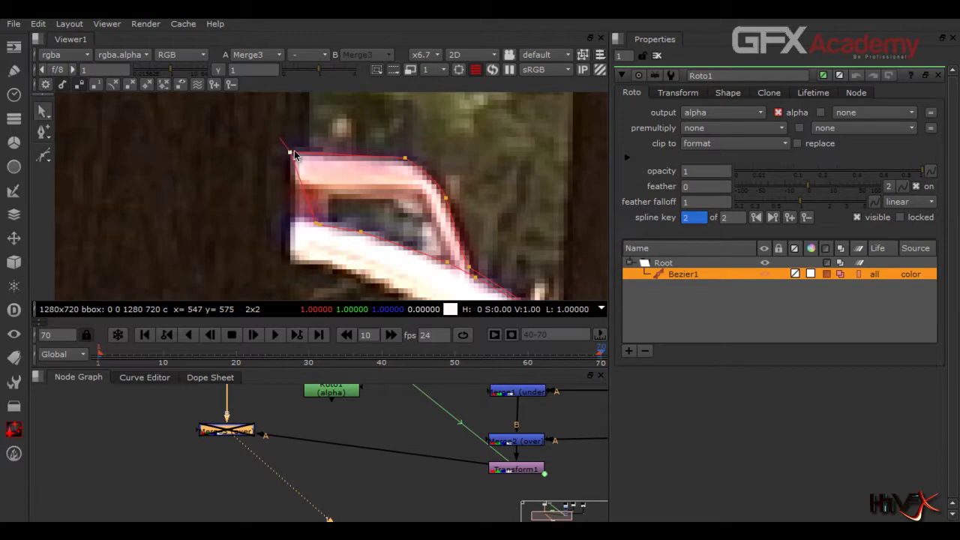
drag(321, 229, 294, 227)
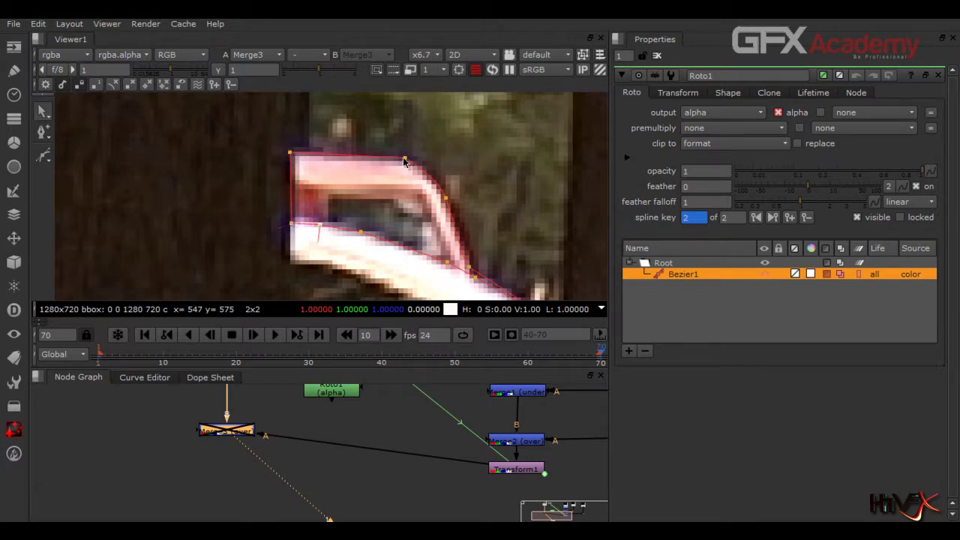
Refine the Bezier points where the truck cab's rear pillar meets the white car's roofline at frame 70
middle_drag(439, 228, 358, 185)
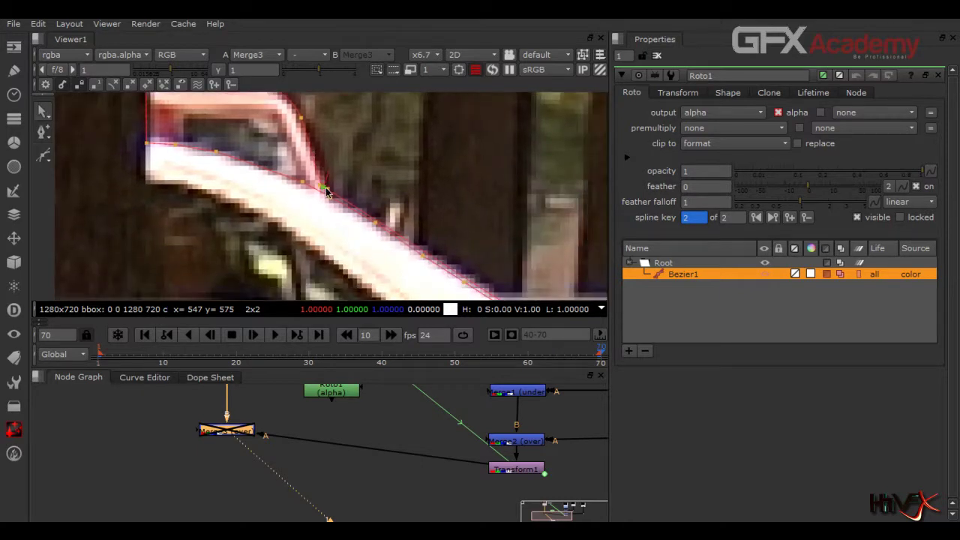
click(324, 189)
click(375, 225)
click(326, 191)
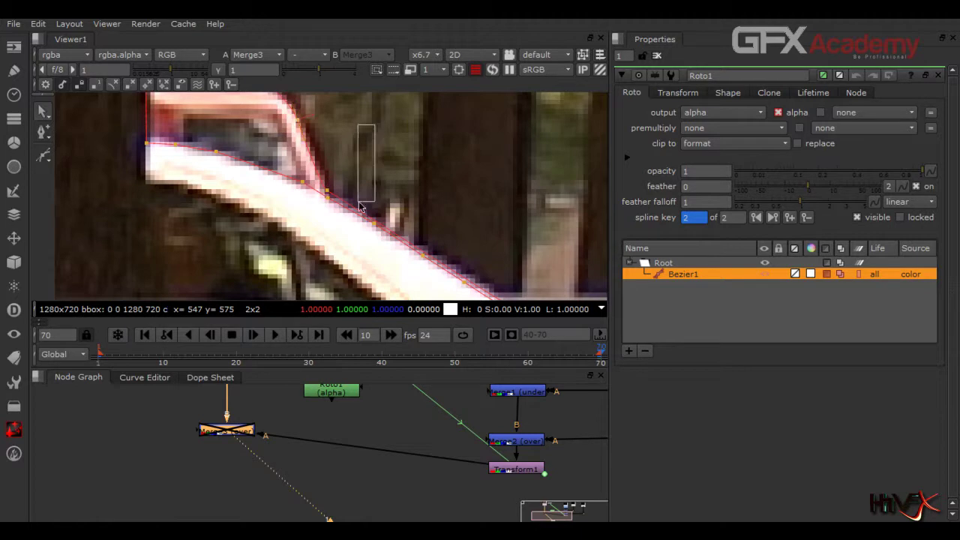
middle_drag(434, 187, 420, 247)
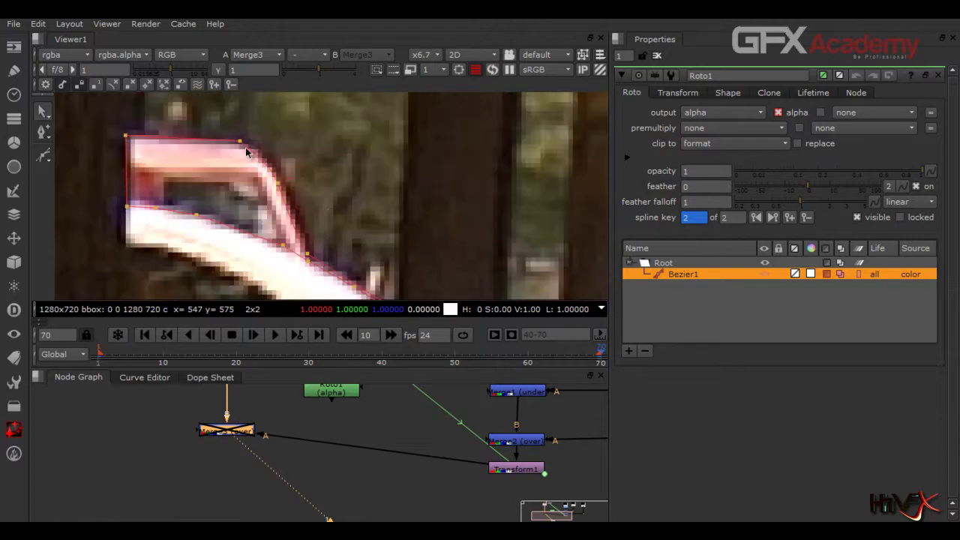
middle_drag(242, 142, 375, 171)
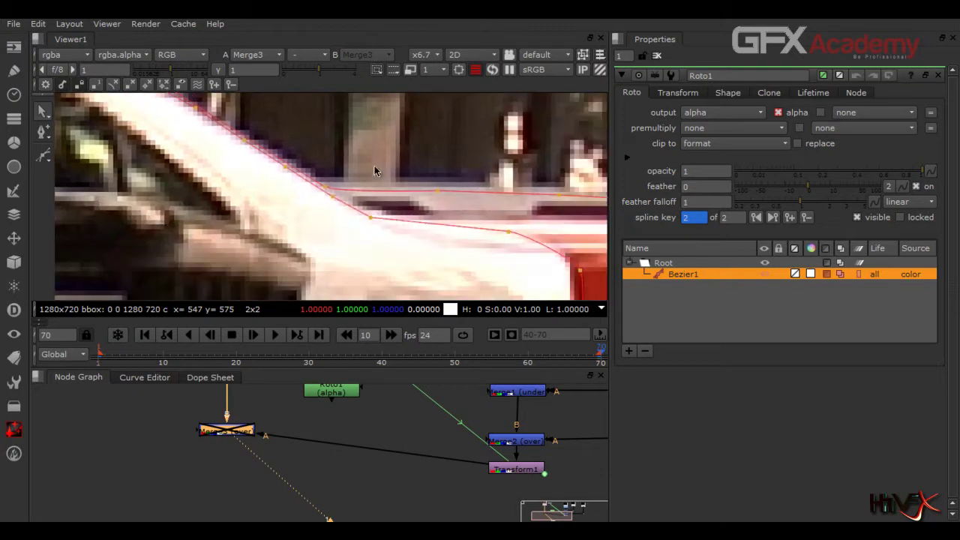
Fit the Bezier points around the thin strip protruding from the truck's rear edge at frame 70
middle_drag(450, 192, 359, 153)
middle_drag(363, 187, 367, 172)
drag(414, 210, 438, 202)
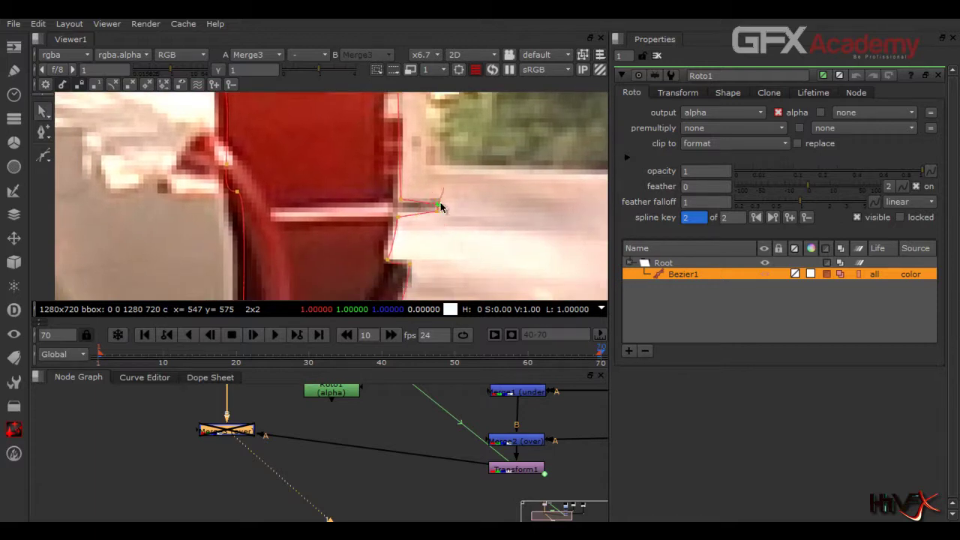
click(396, 216)
middle_drag(418, 245, 413, 175)
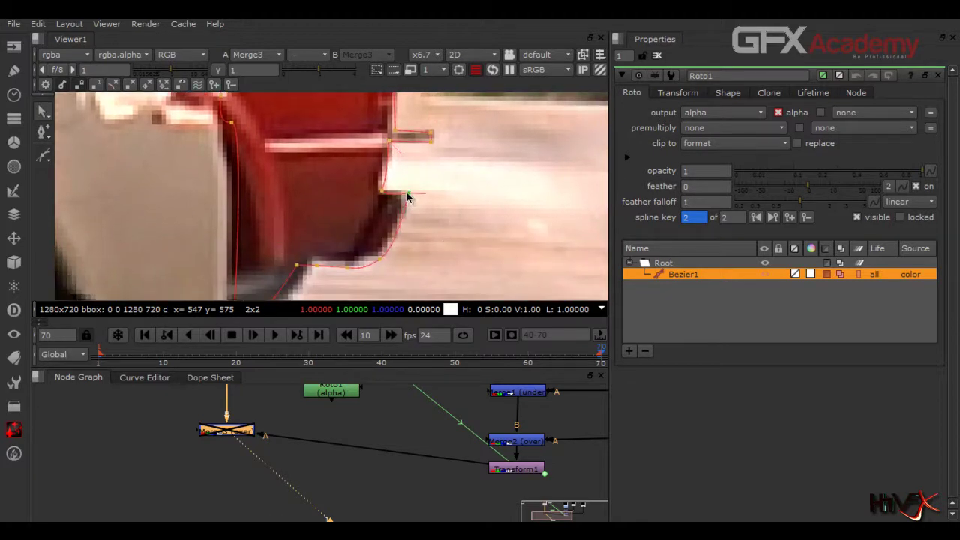
Shape the Bezier along the lower edge of the truck's rear bumper down to the white car at frame 70
click(350, 266)
middle_drag(355, 274, 416, 211)
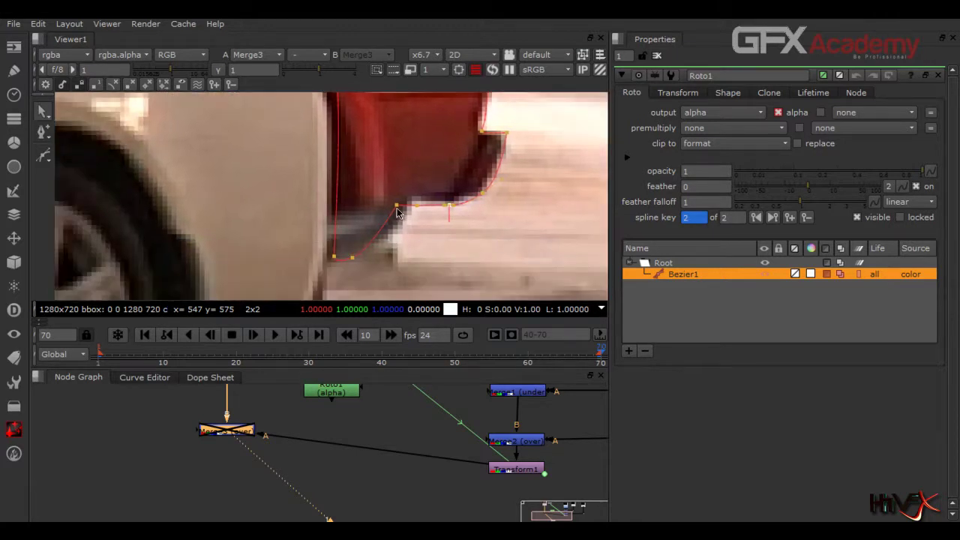
ctrl+alt+click(381, 245)
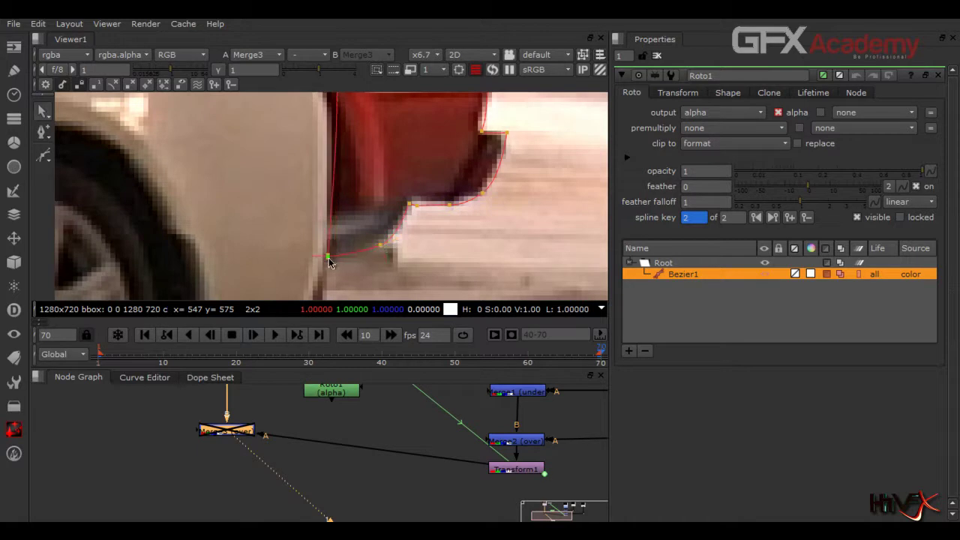
Align the Bezier with the white car's rear edge and tail light where they overlap the truck, adding a point near the tail light
middle_drag(353, 242, 372, 338)
ctrl+drag(351, 162, 344, 181)
middle_drag(387, 162, 388, 221)
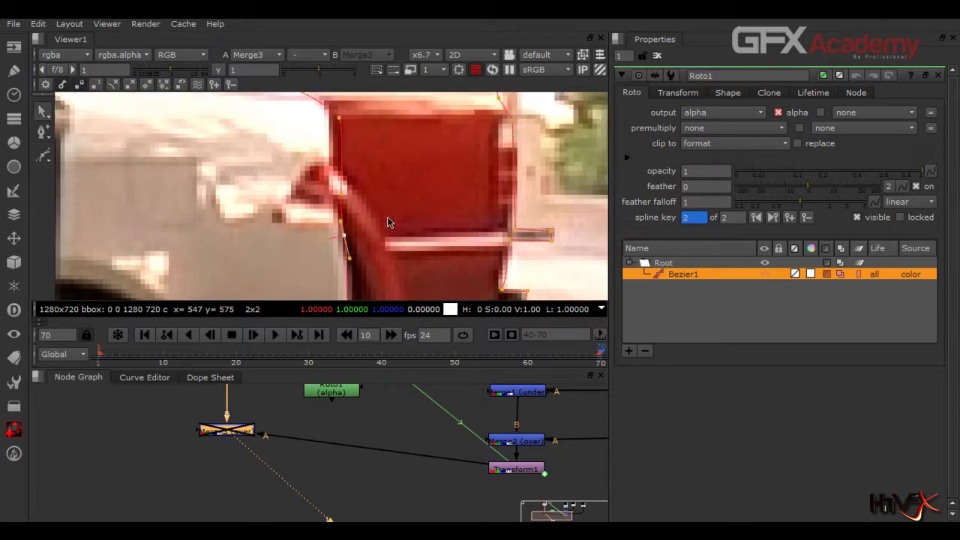
drag(339, 121, 332, 118)
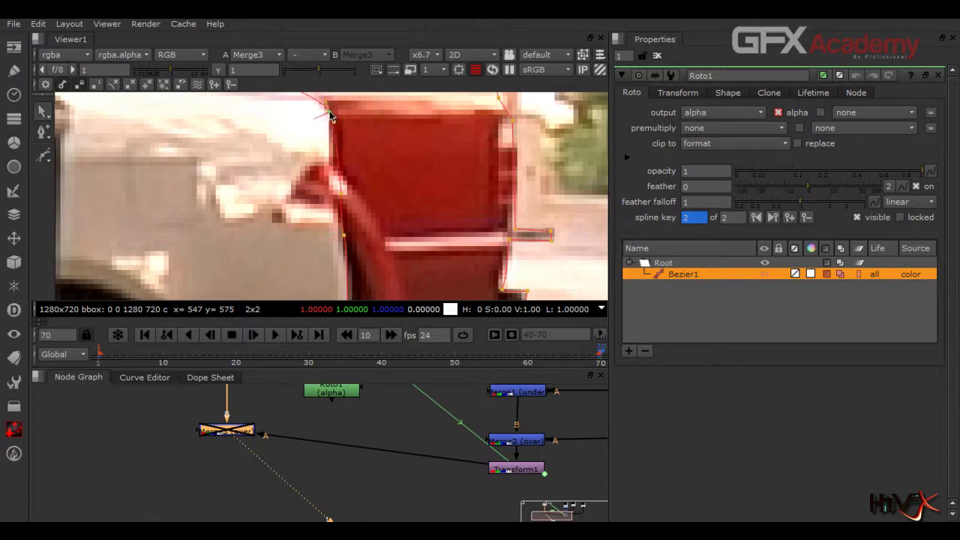
ctrl+alt+click(342, 235)
click(43, 131)
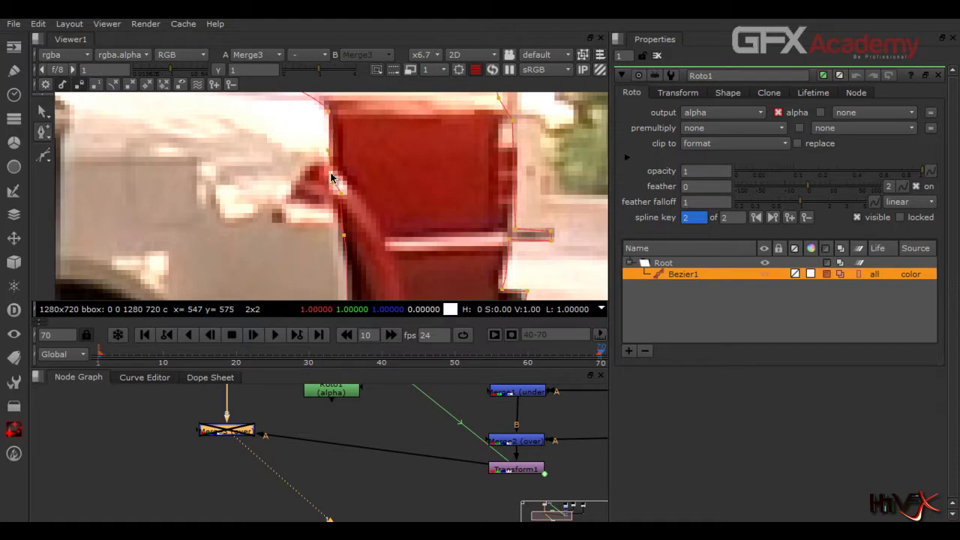
click(336, 196)
middle_drag(335, 196, 397, 209)
Scrub through the shot to check how the Bezier follows the truck, and deselect Bezier1
scroll(358, 236, down, 5)
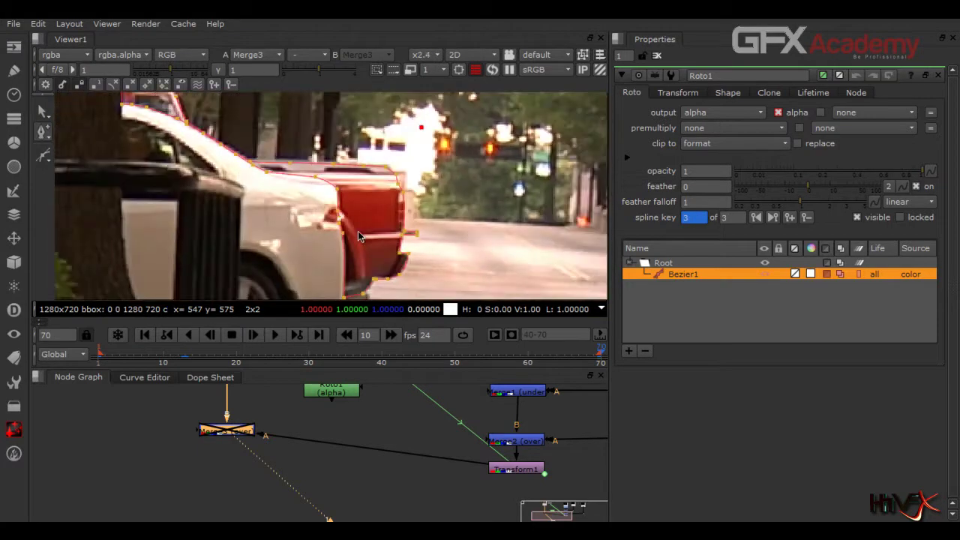
click(274, 357)
drag(274, 356, 499, 363)
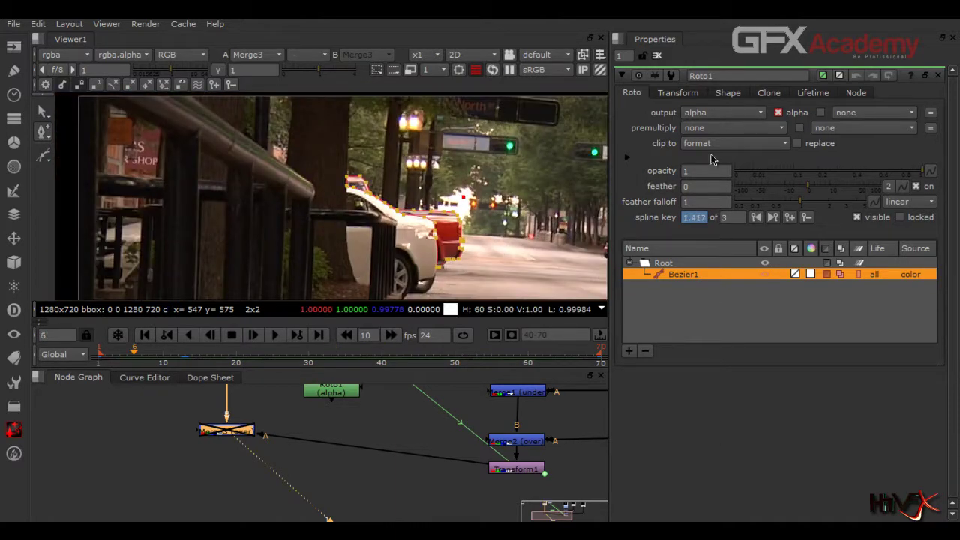
click(716, 311)
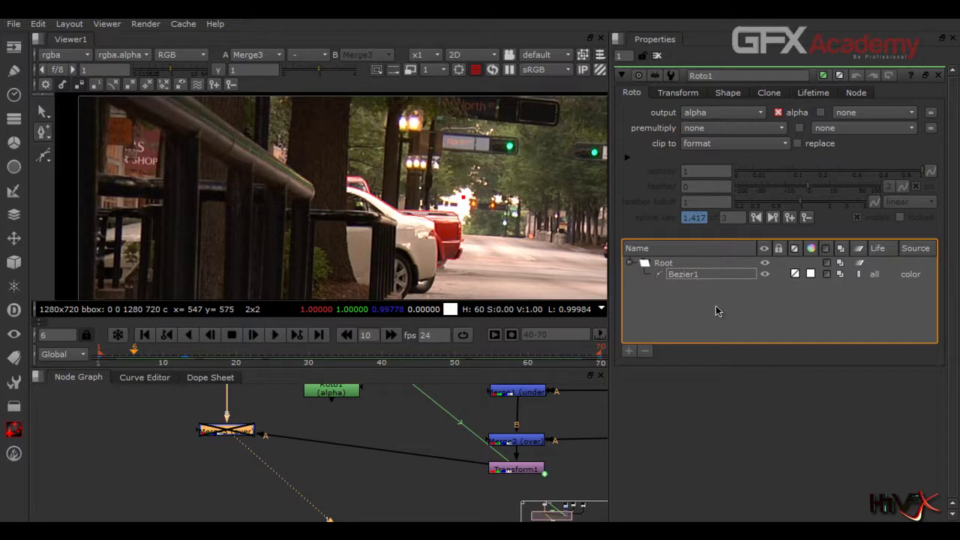
Re-enable Merge3 to bring the robot back over the street, and go to frame 24
middle_drag(392, 422, 285, 465)
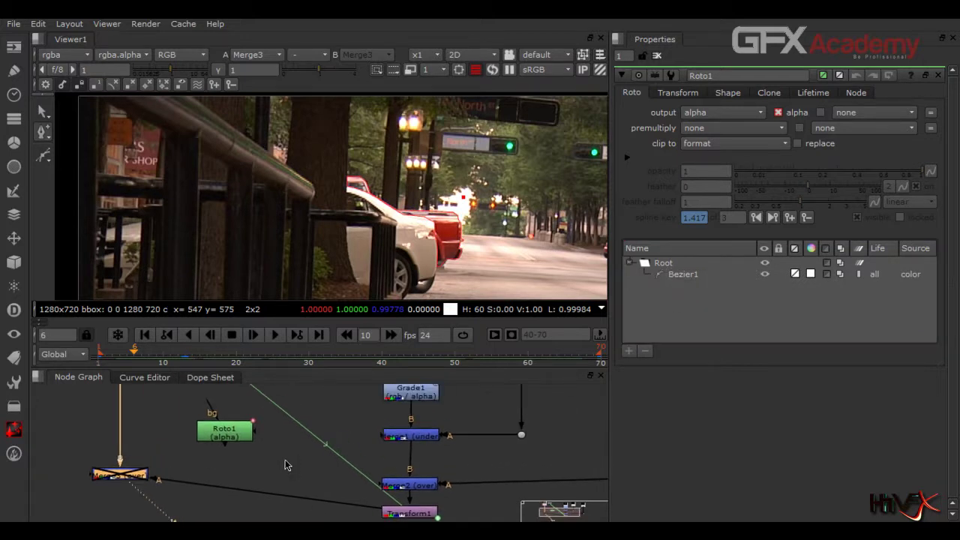
click(141, 481)
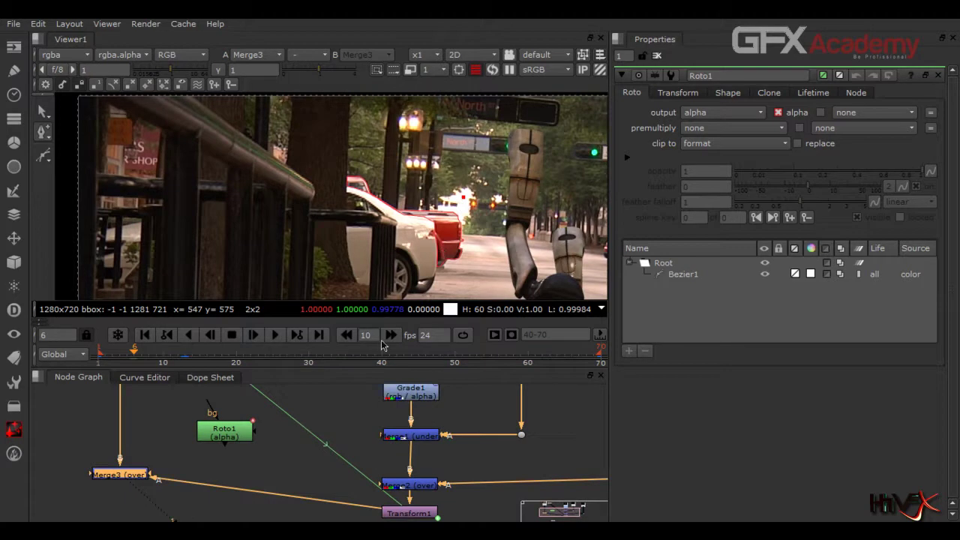
scroll(516, 185, down, 1)
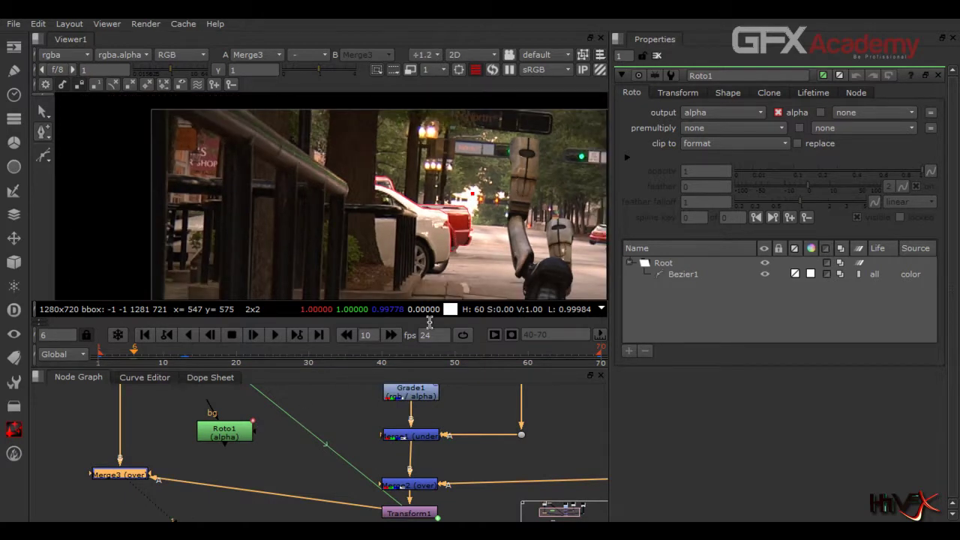
click(425, 351)
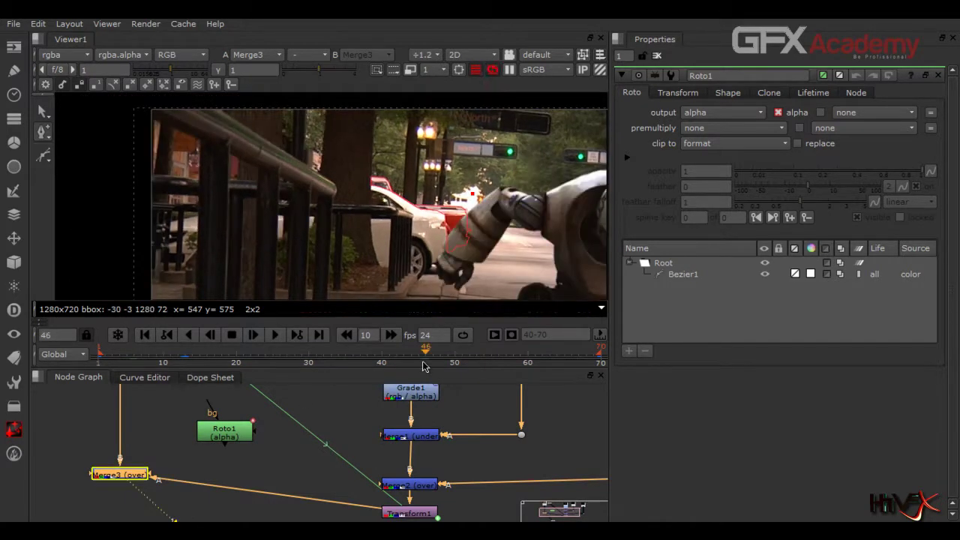
click(266, 359)
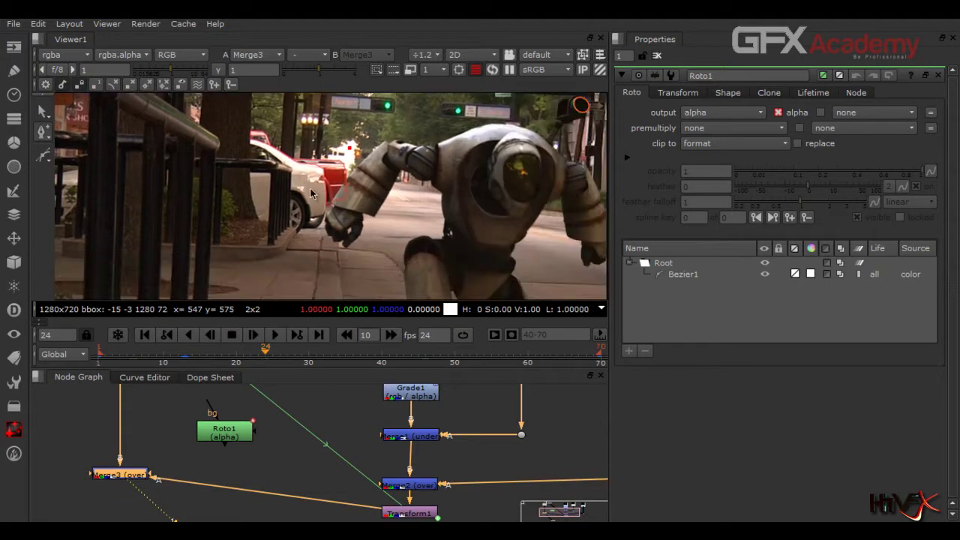
middle_drag(273, 440, 342, 504)
click(264, 409)
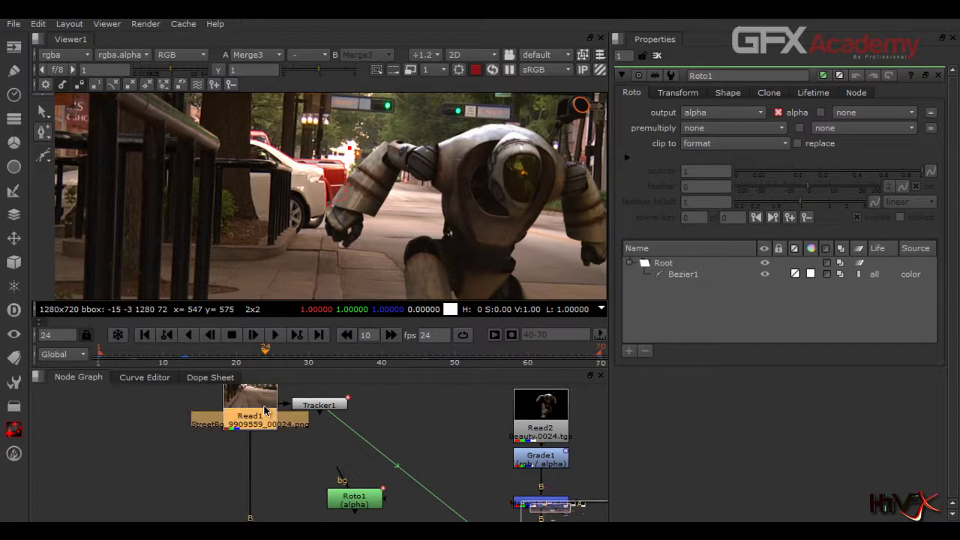
key(g)
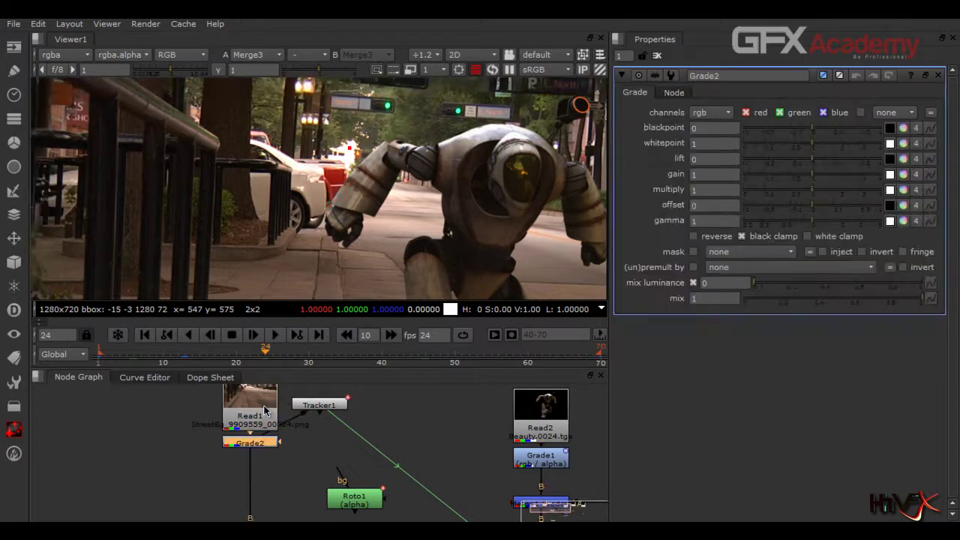
drag(254, 445, 276, 470)
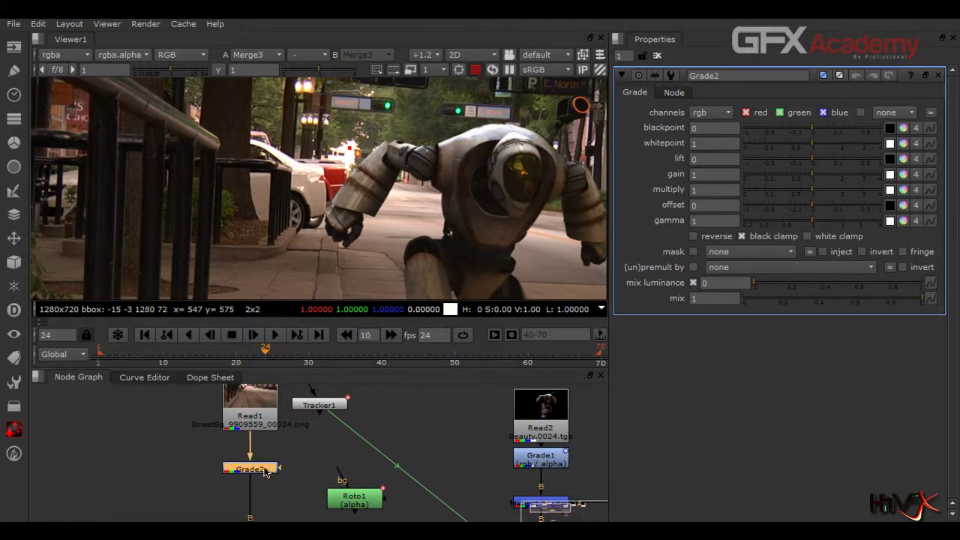
key(Delete)
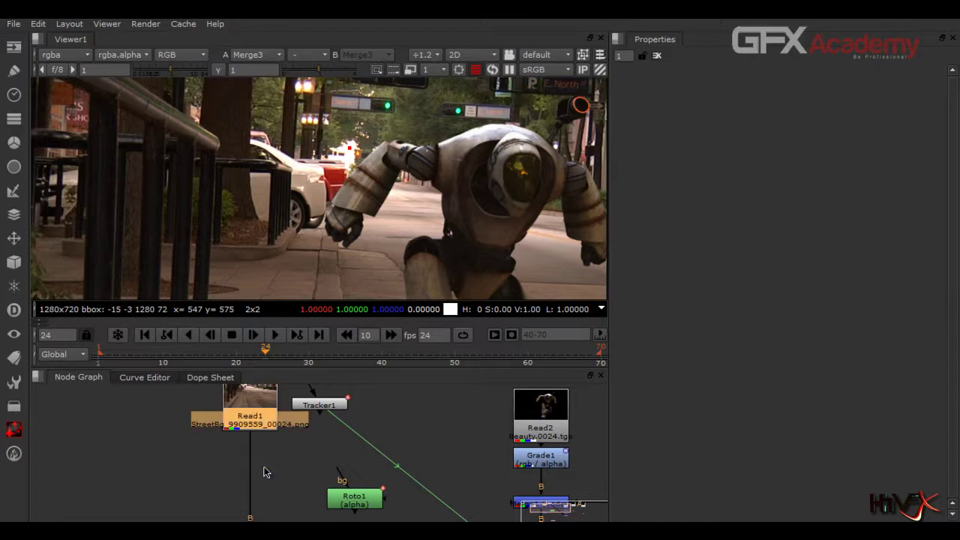
Add a ColorCorrect node after Read1 and set its master saturation to 0.5
key(c)
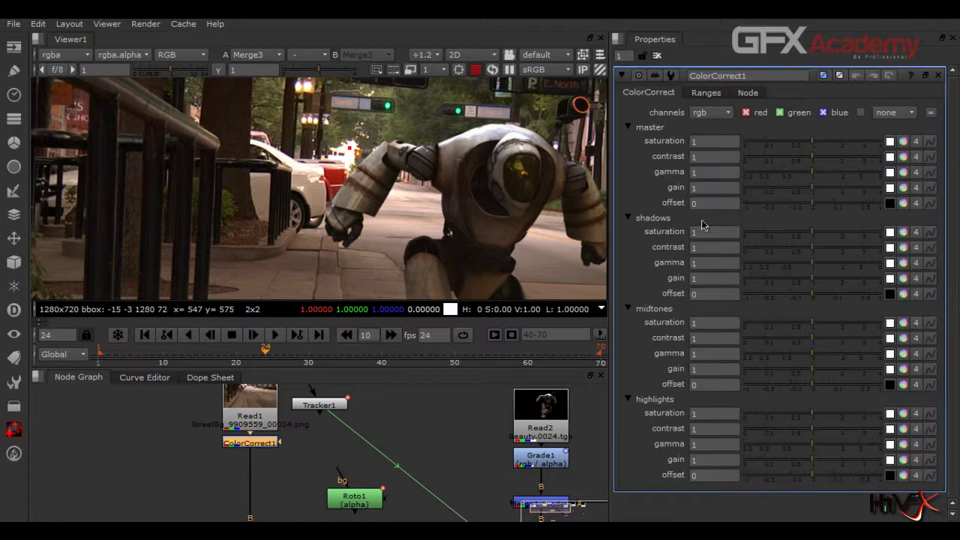
drag(813, 147, 796, 150)
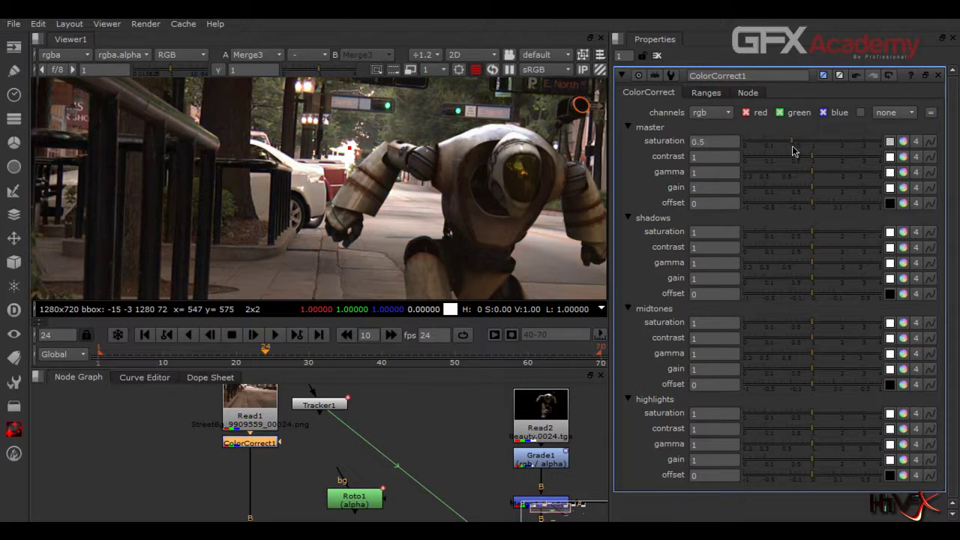
scroll(405, 176, down, 5)
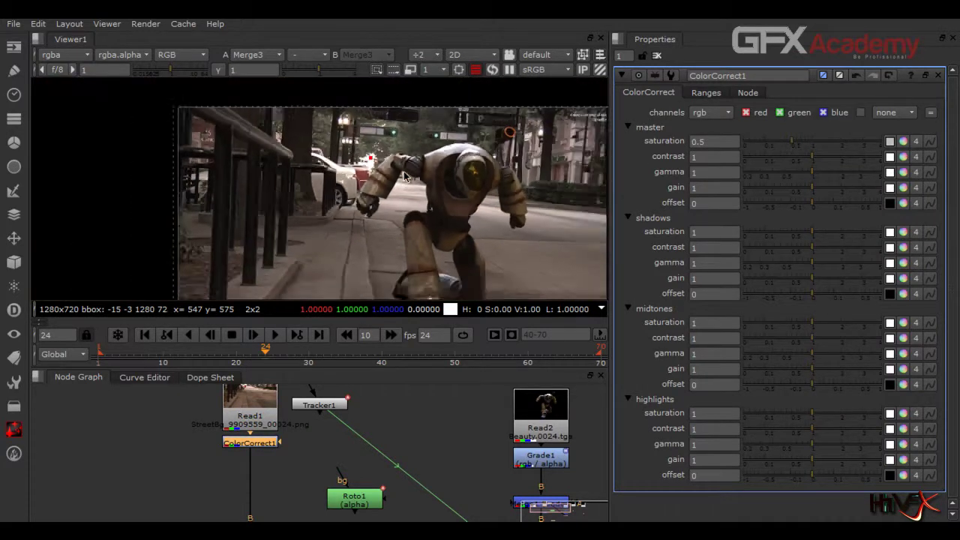
middle_drag(405, 176, 378, 187)
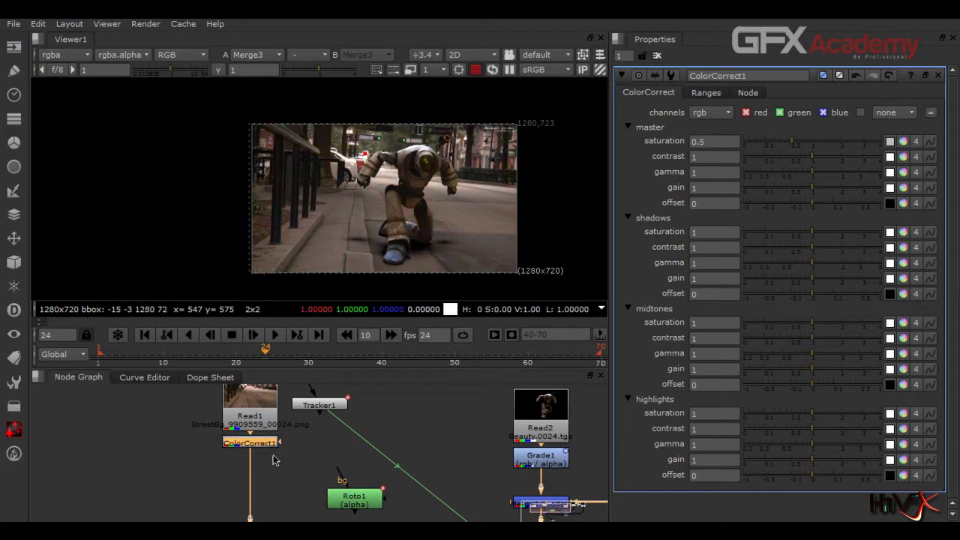
Place Roto1 beside ColorCorrect1 and connect it as the mask of ColorCorrect1
drag(269, 446, 272, 470)
middle_drag(304, 487, 332, 450)
drag(390, 470, 188, 436)
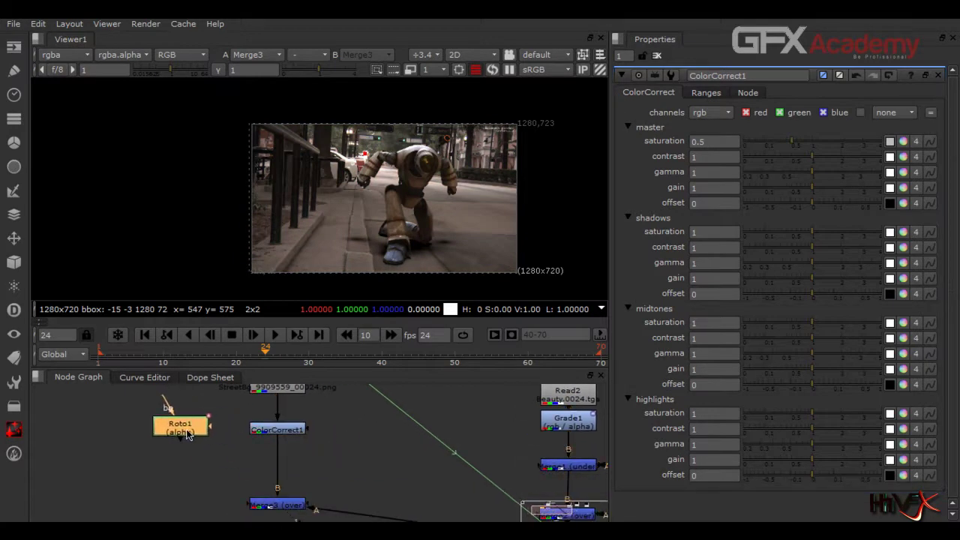
scroll(187, 435, up, 3)
drag(230, 428, 324, 435)
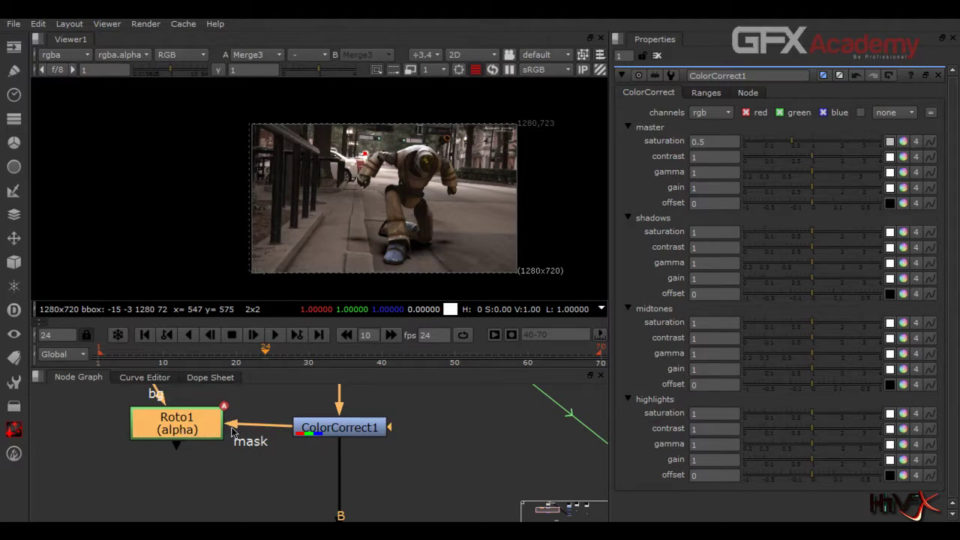
drag(232, 425, 175, 431)
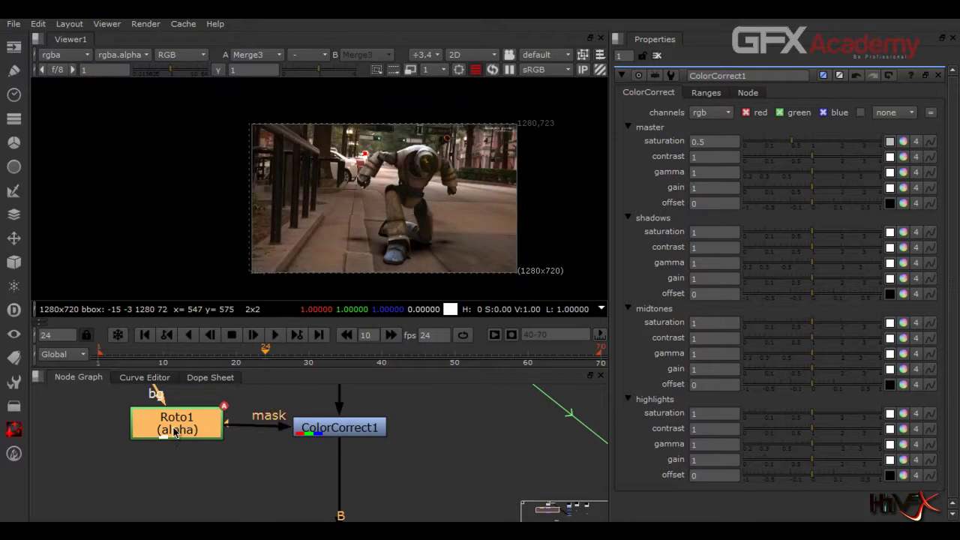
Disconnect Roto1 from ColorCorrect1's mask to compare the unmasked correction around the truck, and reconnect it
scroll(332, 189, up, 8)
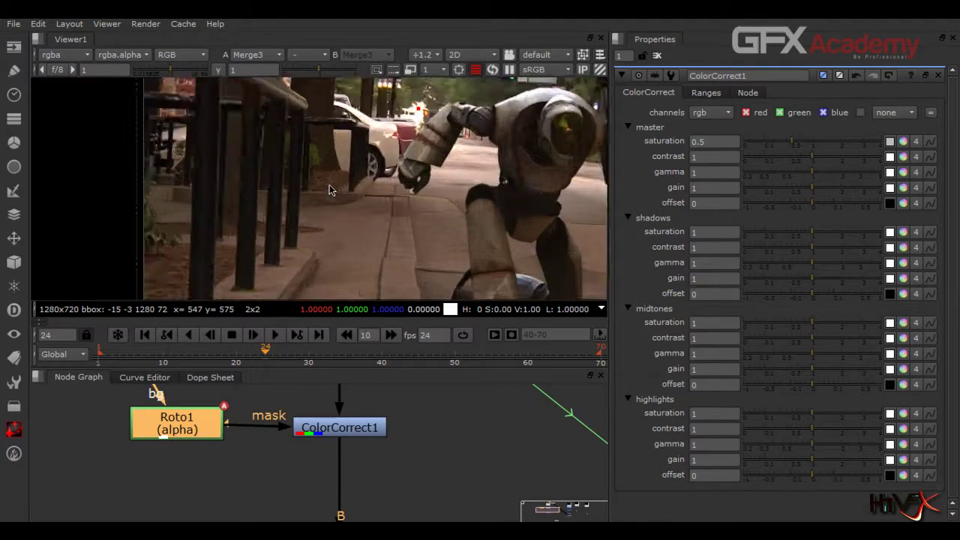
middle_drag(432, 183, 379, 213)
drag(283, 430, 258, 441)
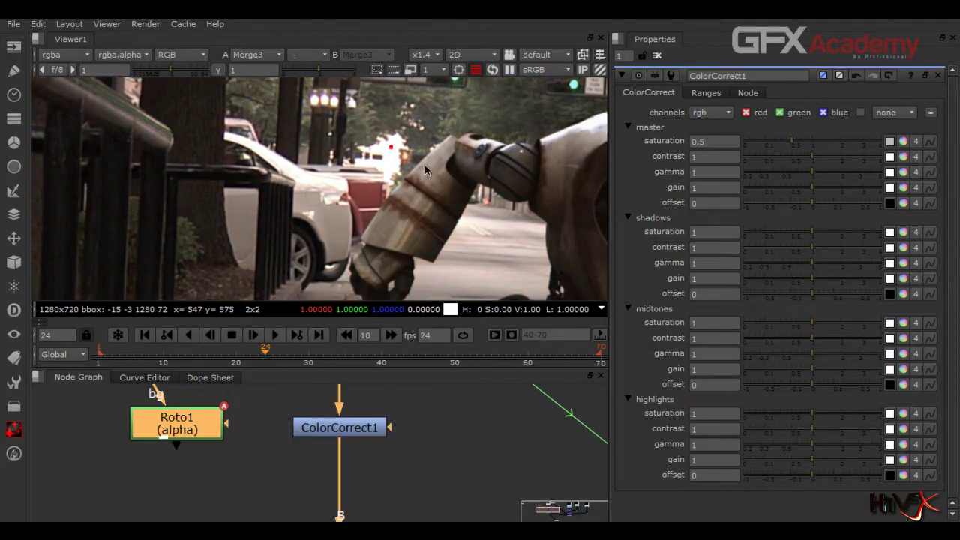
drag(389, 430, 163, 439)
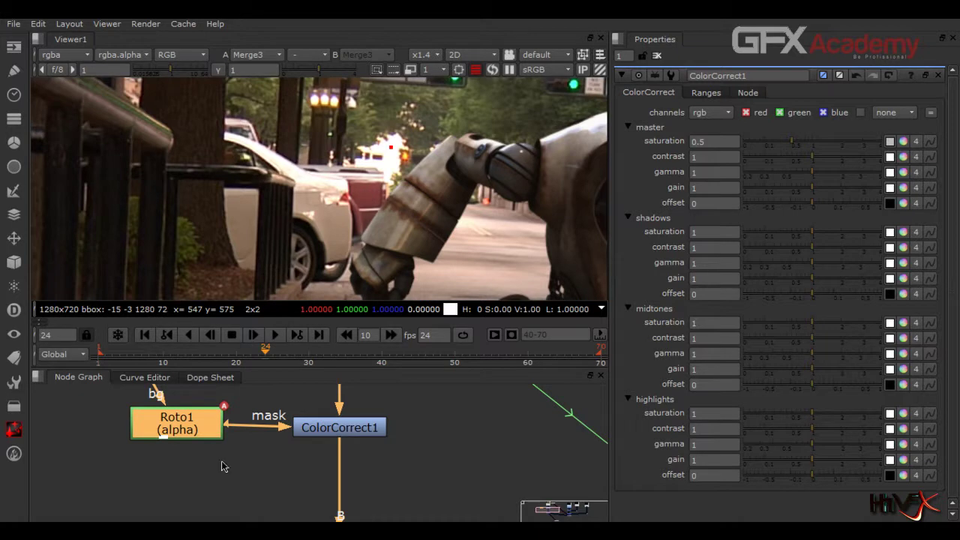
Toggle Roto1 off and on repeatedly to compare the truck with and without the masked desaturation
key(d)
key(d)
key(d)
key(d)
key(d)
key(d)
key(d)
key(d)
key(d)
key(d)
key(d)
key(d)
key(d)
key(d)
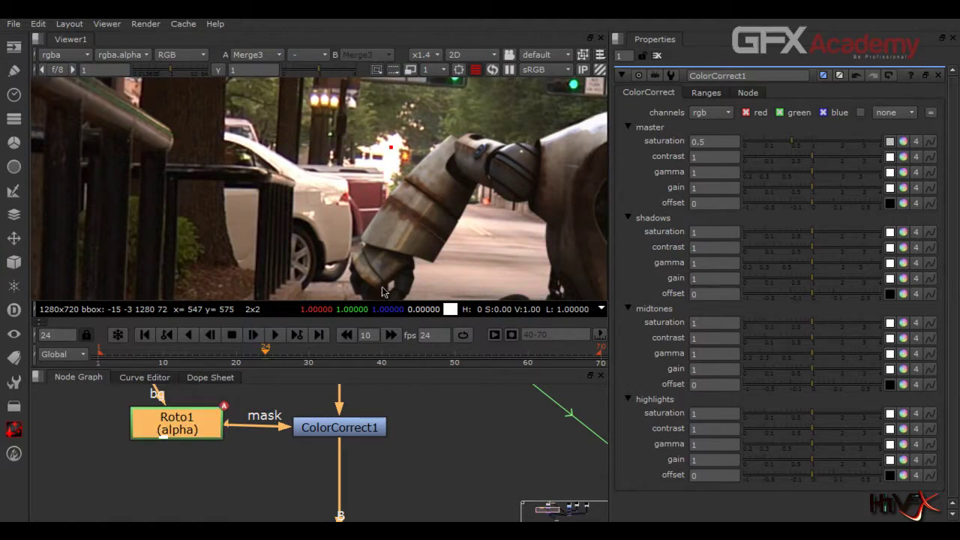
Examine the whole composite and the watermark, trees and traffic signs in its upper area, and go to frame 1
scroll(328, 195, down, 3)
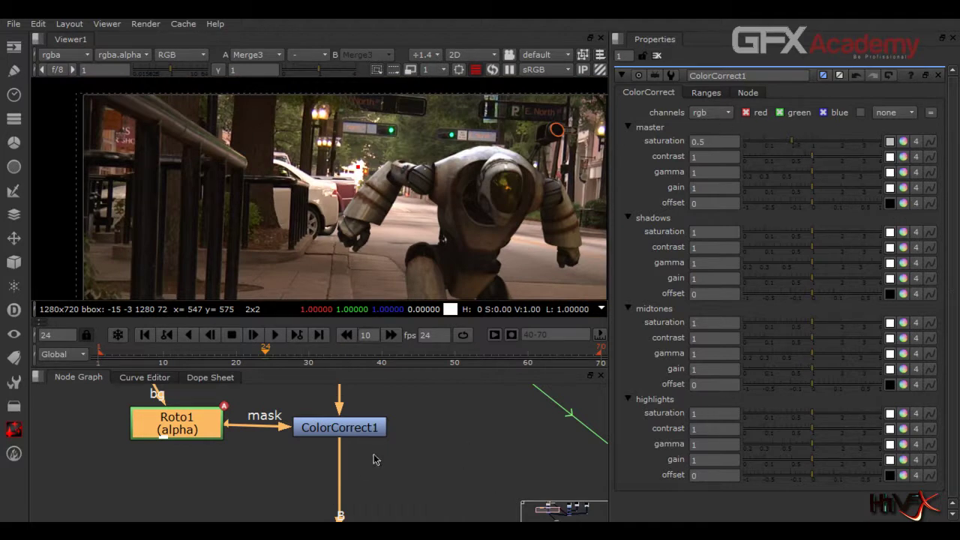
scroll(424, 390, down, 3)
middle_drag(469, 414, 333, 463)
drag(93, 466, 89, 471)
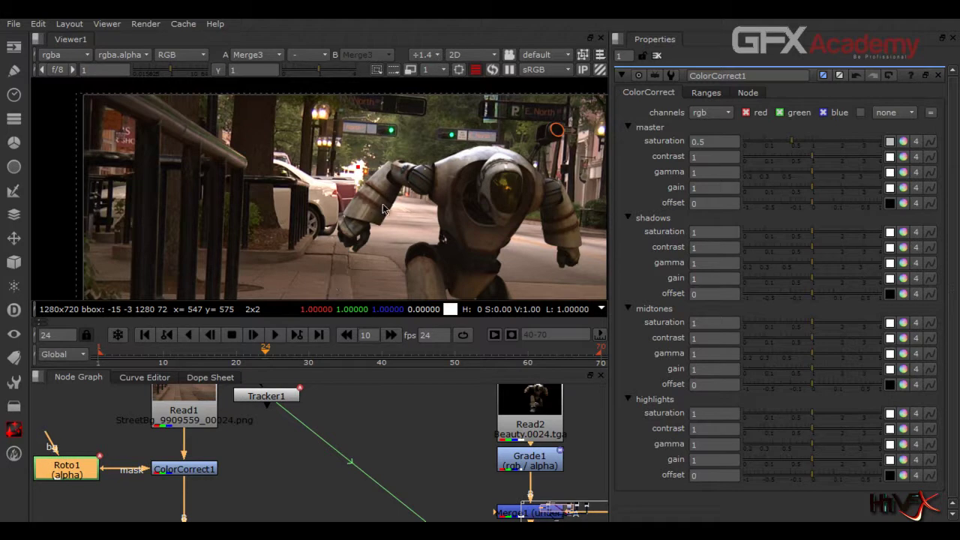
middle_drag(420, 195, 194, 238)
scroll(495, 160, up, 3)
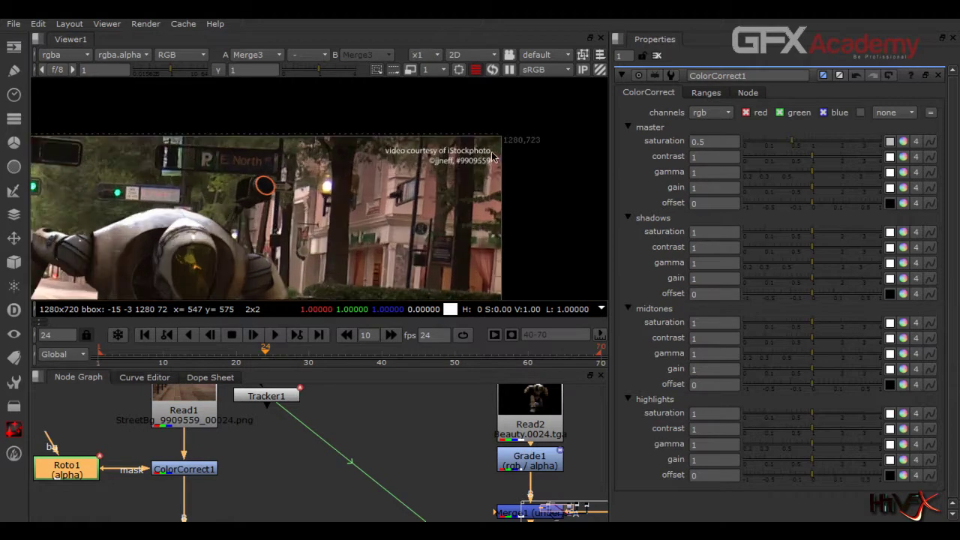
middle_drag(324, 190, 364, 198)
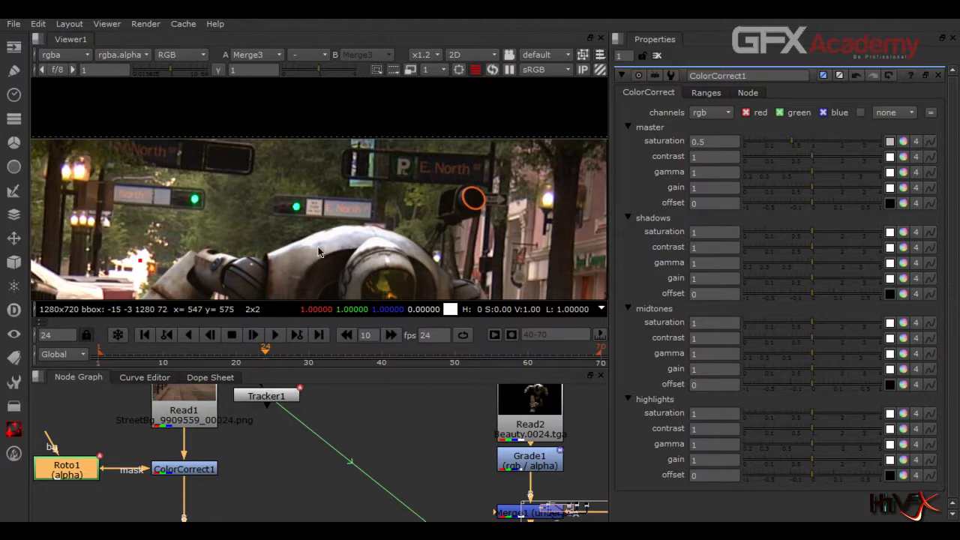
click(144, 336)
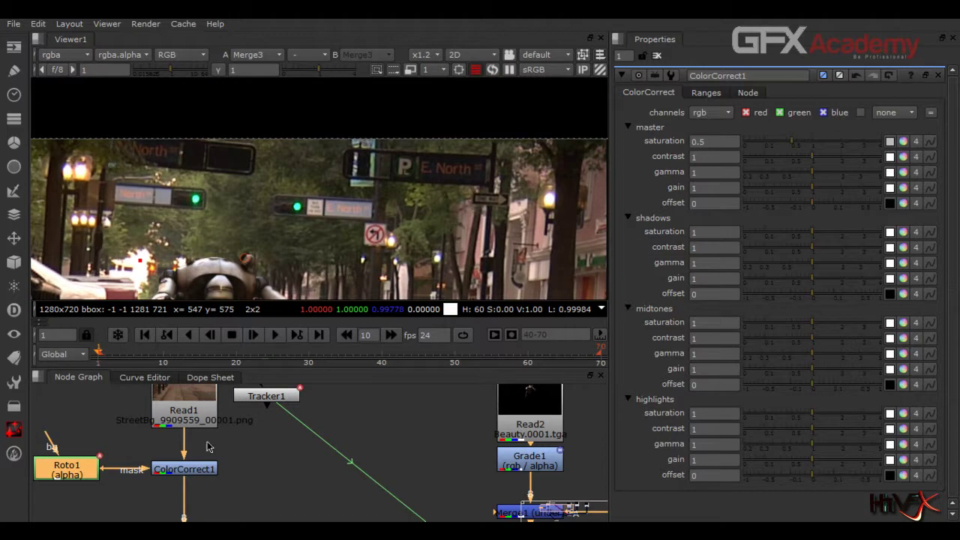
Add a RotoPaint node directly after ColorCorrect1 and place it slightly lower in the background branch
mouse_move(187, 413)
mouse_down()
mouse_move(186, 432)
mouse_move(188, 413)
mouse_up()
click(186, 473)
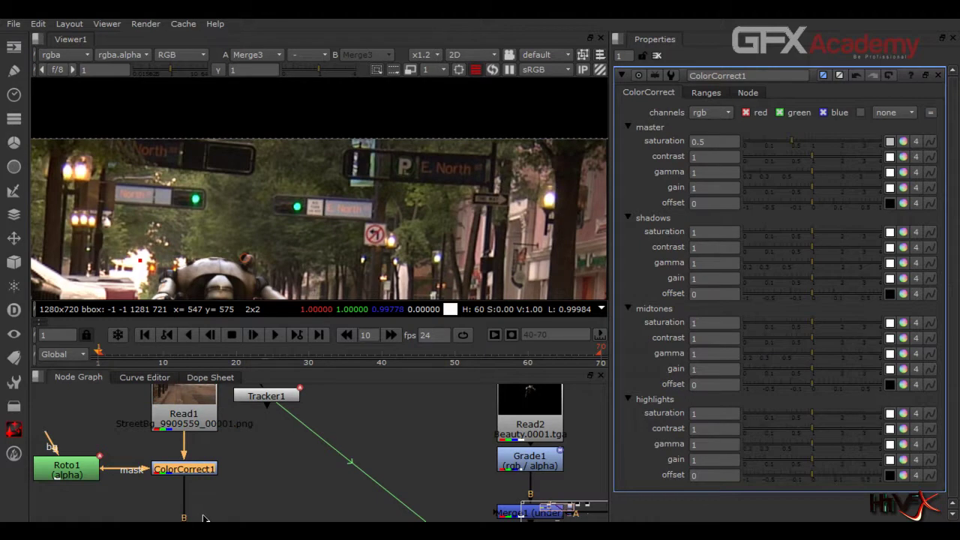
key(p)
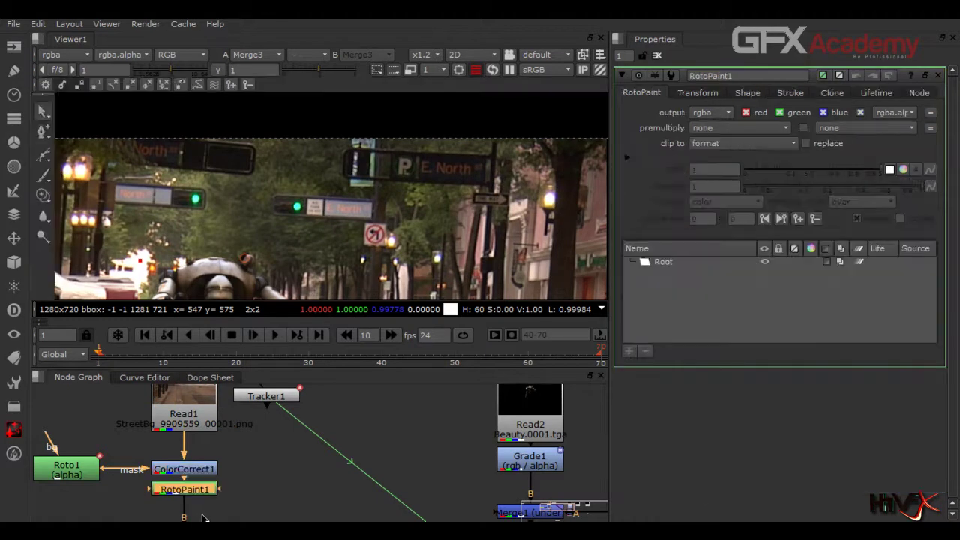
drag(179, 495, 182, 514)
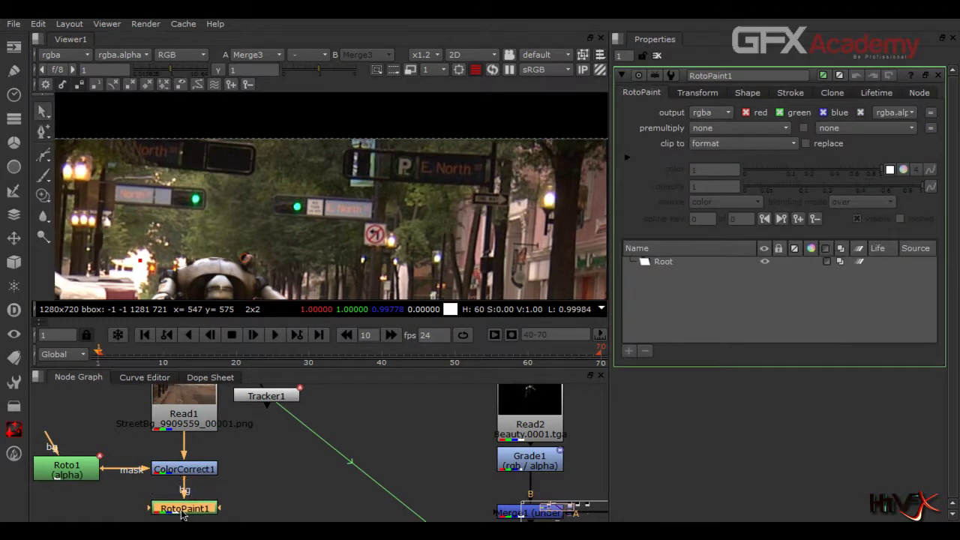
Paint over the P parking symbol on the E. North street sign at frame 1 with the Blur brush
click(43, 198)
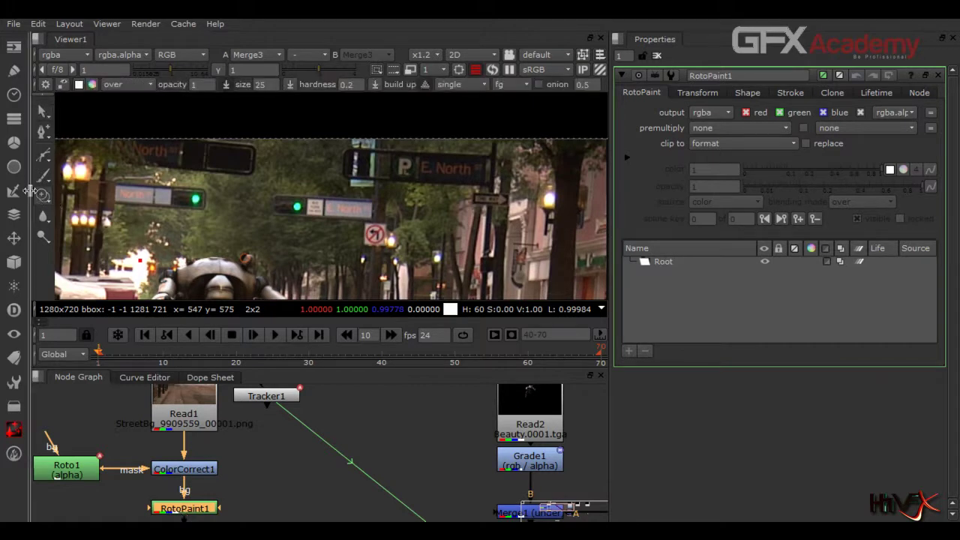
right_click(36, 198)
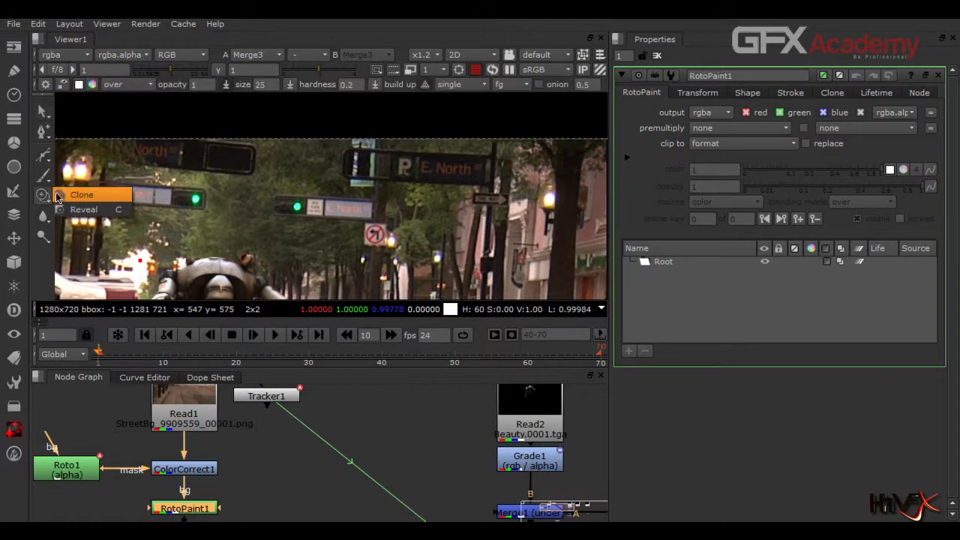
click(44, 218)
right_click(44, 218)
click(56, 216)
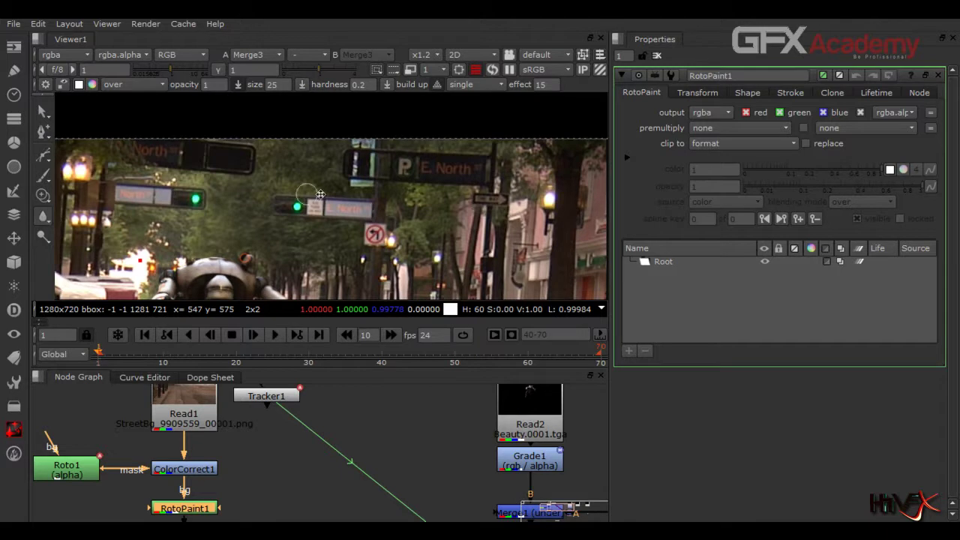
scroll(384, 173, up, 3)
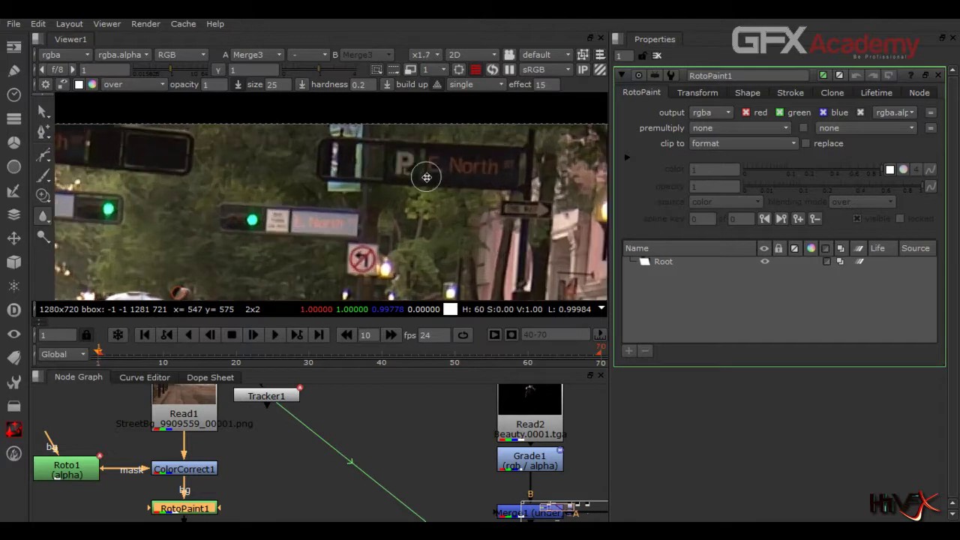
scroll(426, 177, up, 5)
middle_drag(397, 218, 397, 251)
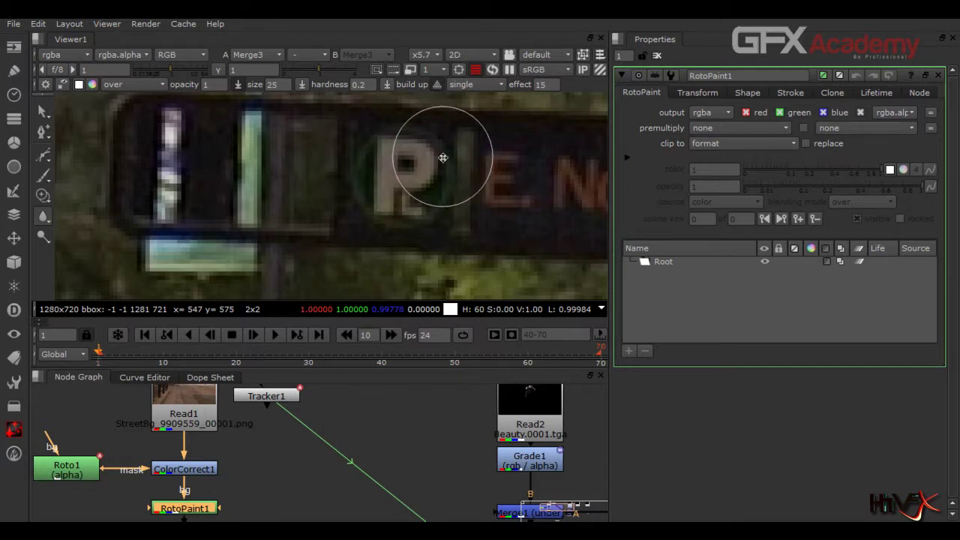
mouse_move(443, 157)
mouse_down()
mouse_move(428, 168)
mouse_move(420, 204)
mouse_move(377, 206)
mouse_move(377, 163)
mouse_move(390, 150)
mouse_move(397, 167)
mouse_move(405, 156)
mouse_move(403, 176)
mouse_up()
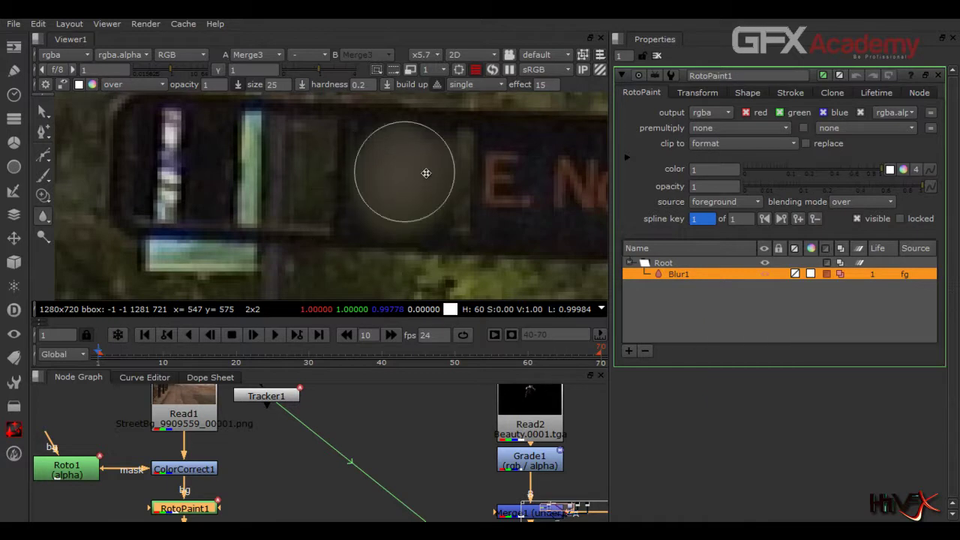
Compare the blurred parking symbol at several frames along the timeline and return to frame 1
scroll(346, 178, down, 5)
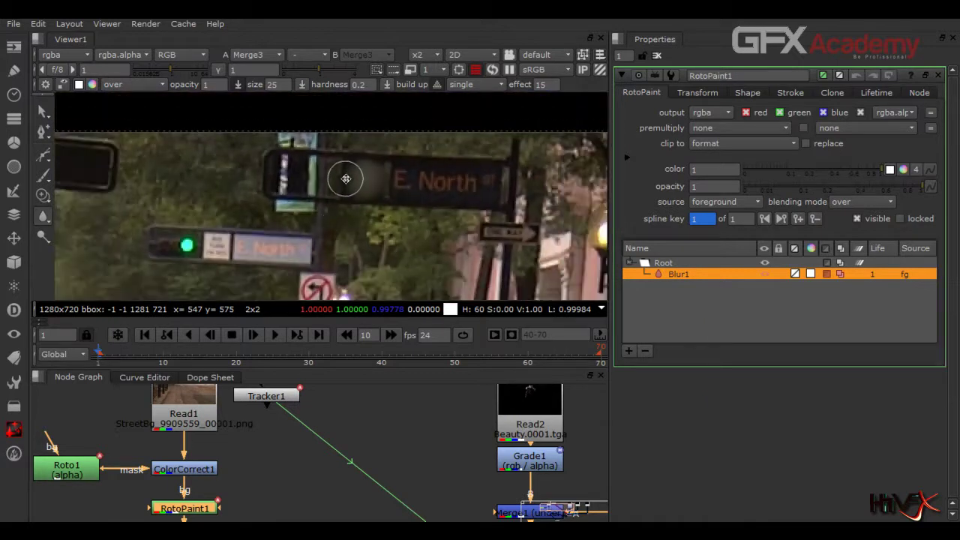
click(230, 360)
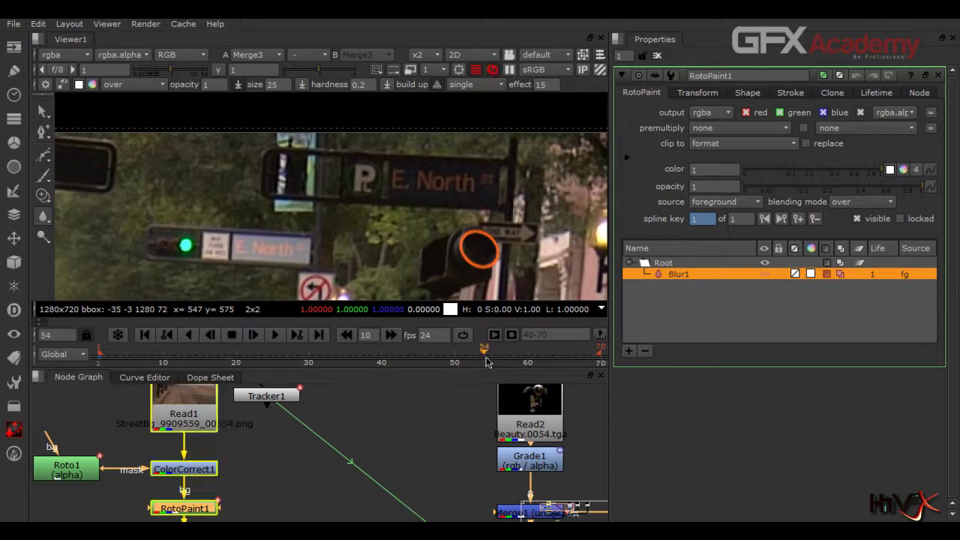
click(484, 359)
click(548, 358)
click(268, 363)
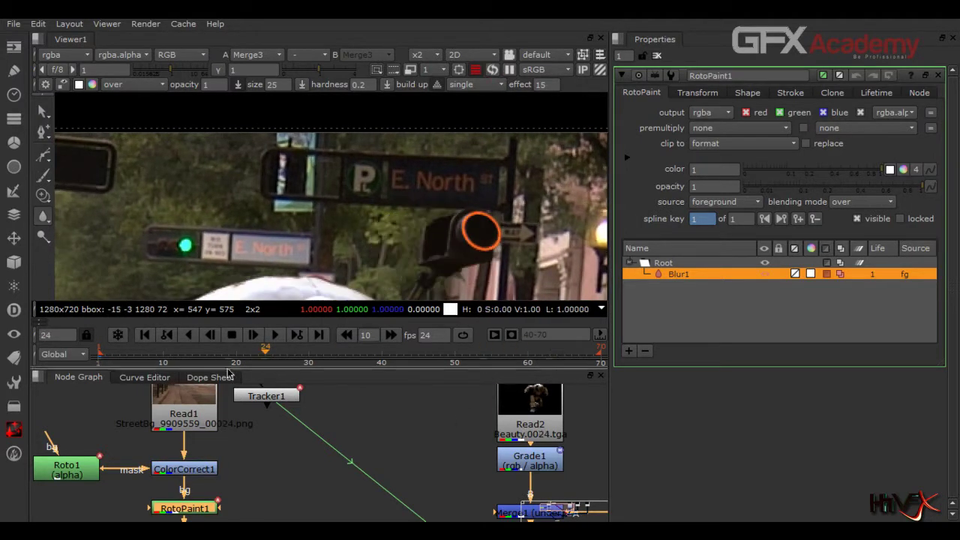
click(146, 335)
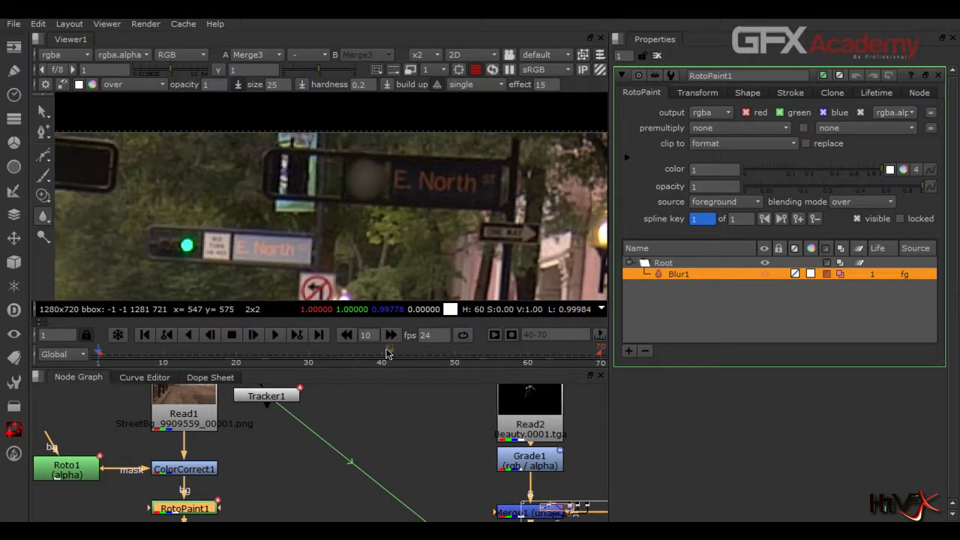
click(527, 357)
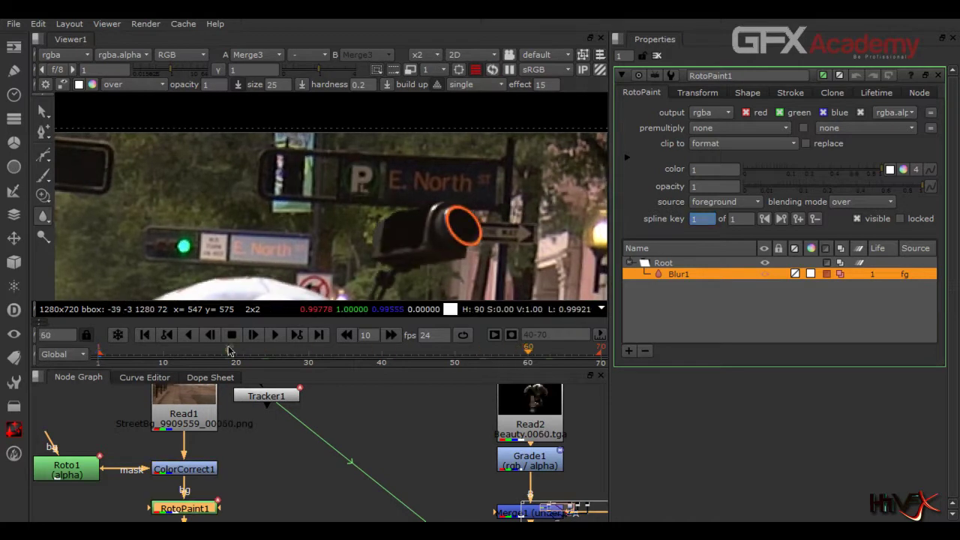
click(144, 336)
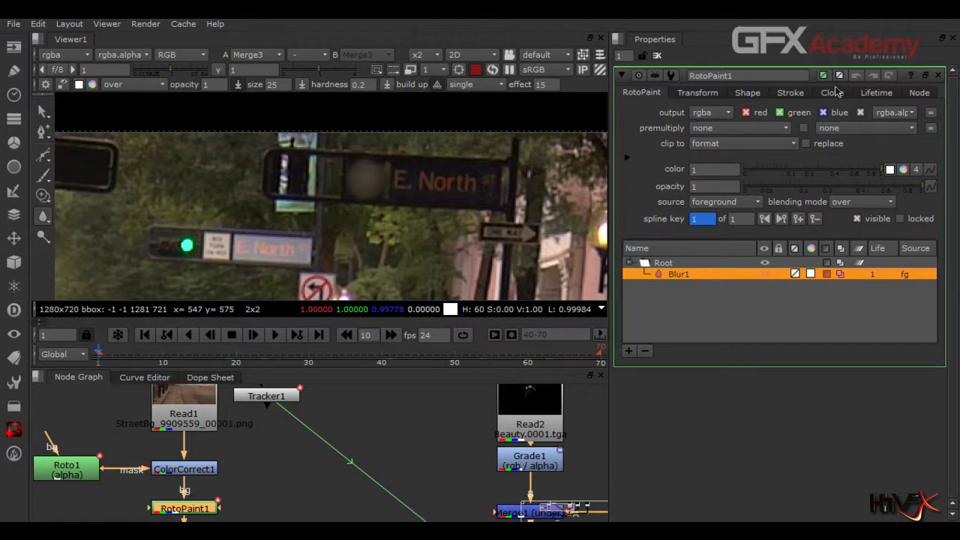
Set the blur stroke's lifetime type to all frames
click(879, 94)
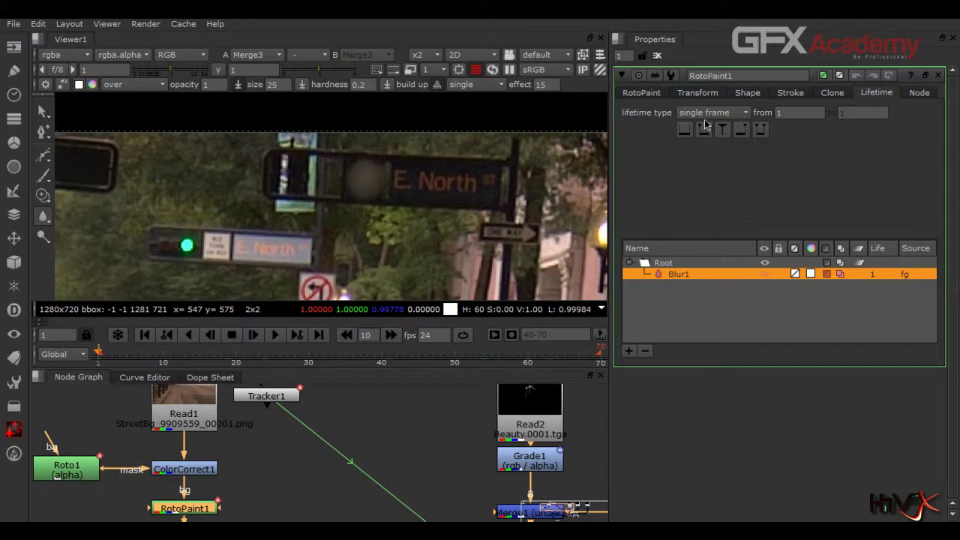
click(728, 116)
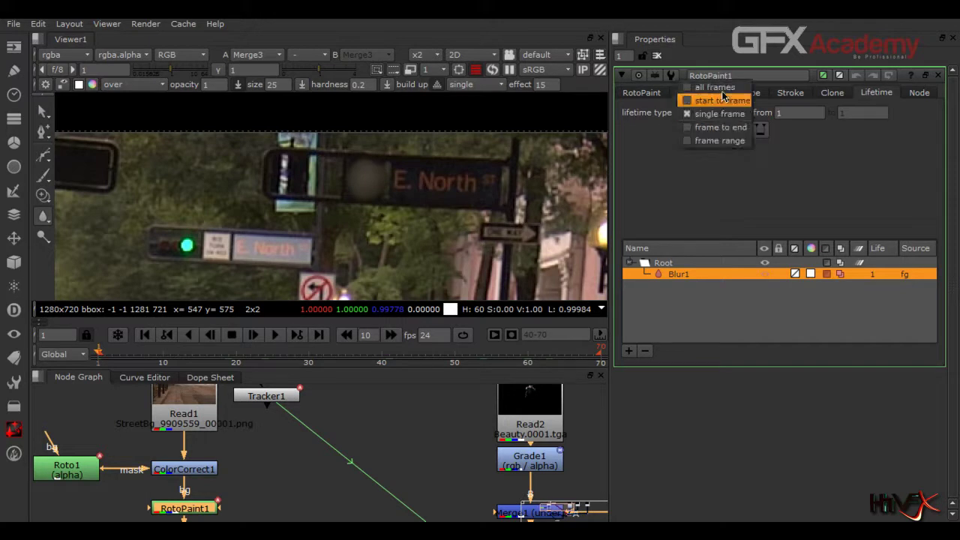
click(720, 87)
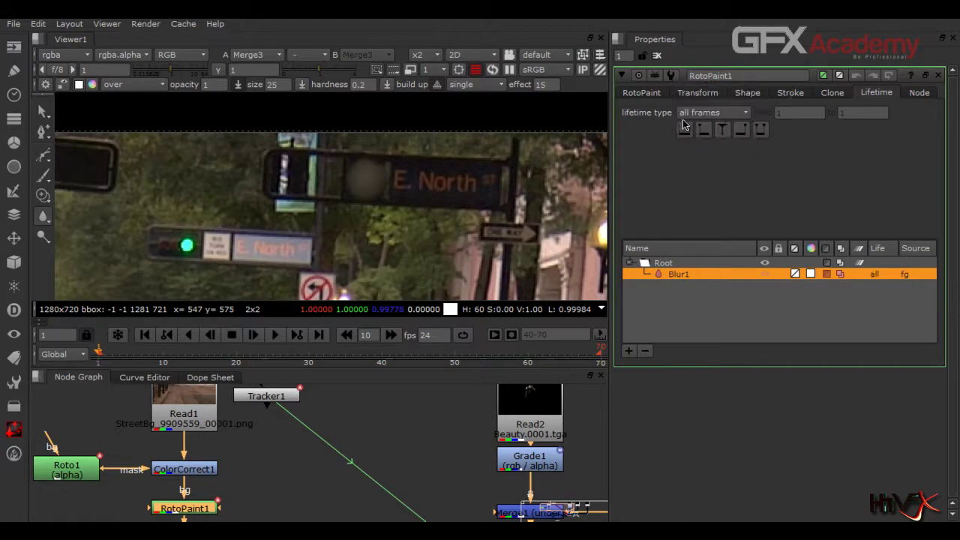
click(731, 112)
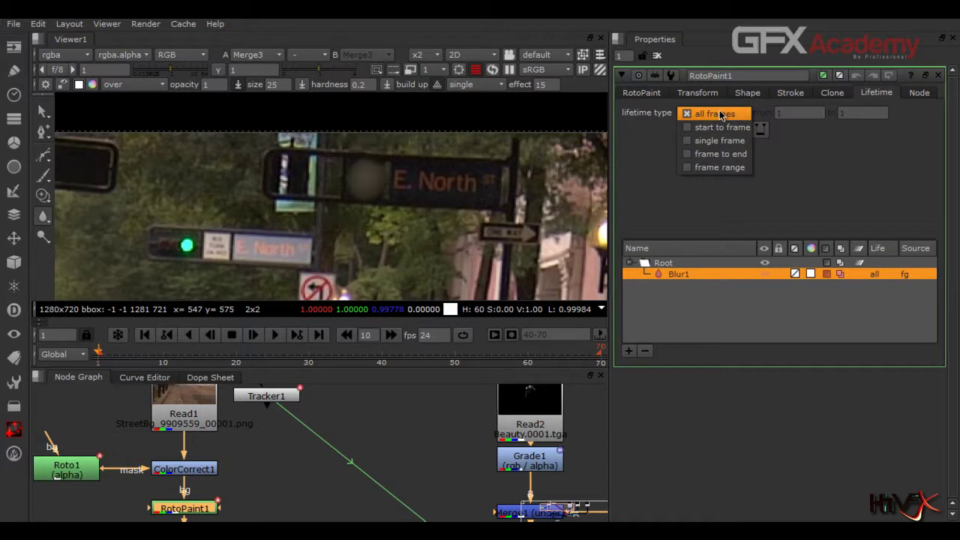
click(720, 183)
Scrub back and forth through the timeline to check the blur's coverage of the parking symbol across frames
drag(345, 356, 447, 357)
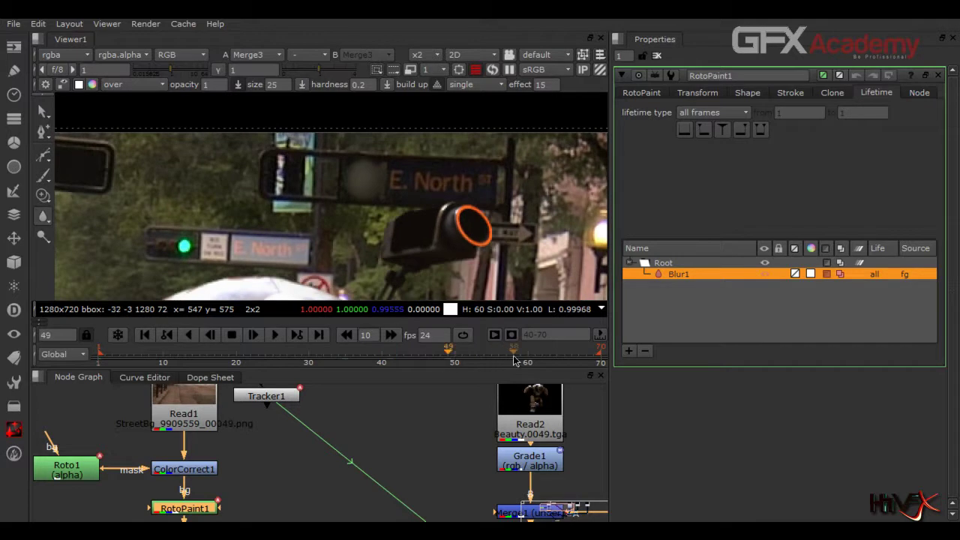
key(Left)
key(Left)
key(Left)
key(Left)
key(Left)
key(Left)
key(Left)
key(Left)
key(Left)
drag(276, 358, 223, 361)
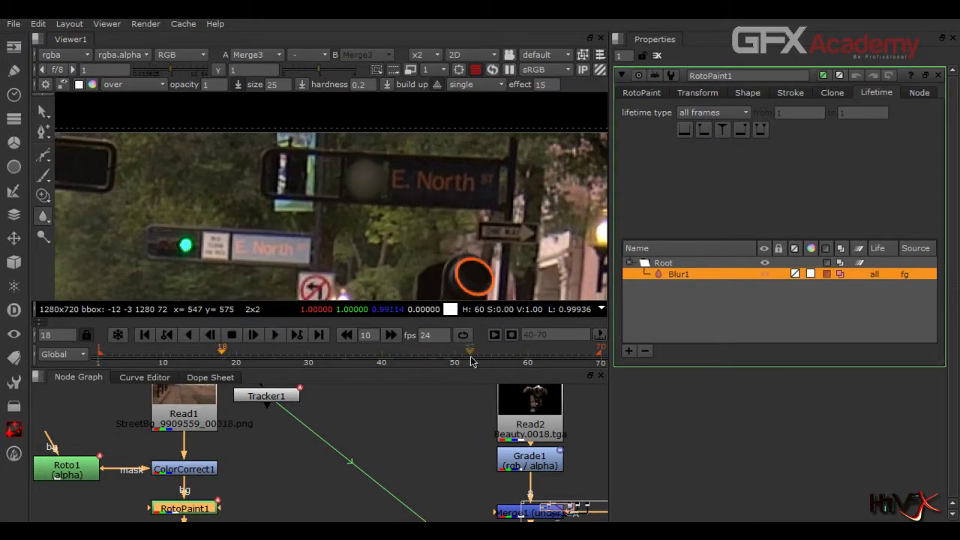
At frame 70, move the blur stroke about -4.1 in x and 0.2 in y over the parking symbol, and deselect it
click(327, 335)
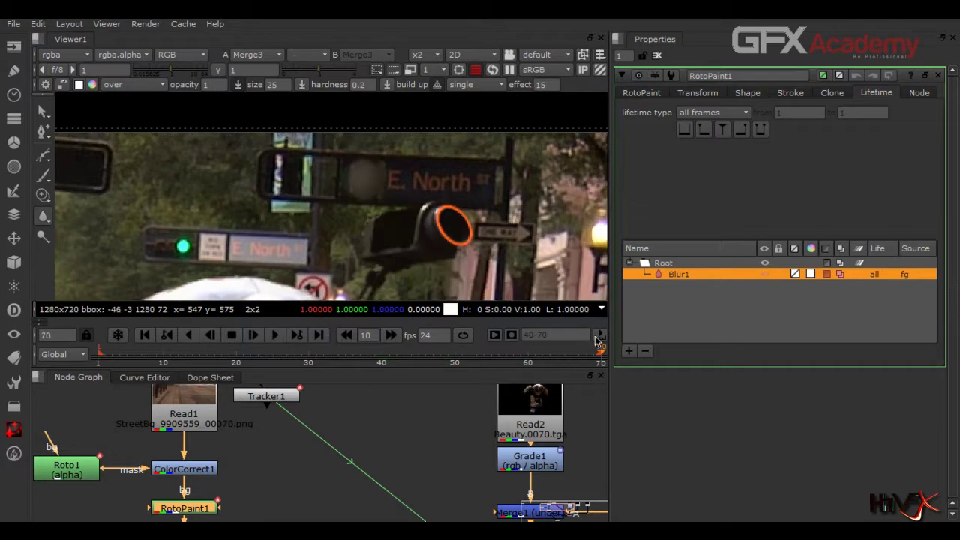
scroll(317, 201, up, 3)
scroll(316, 202, up, 3)
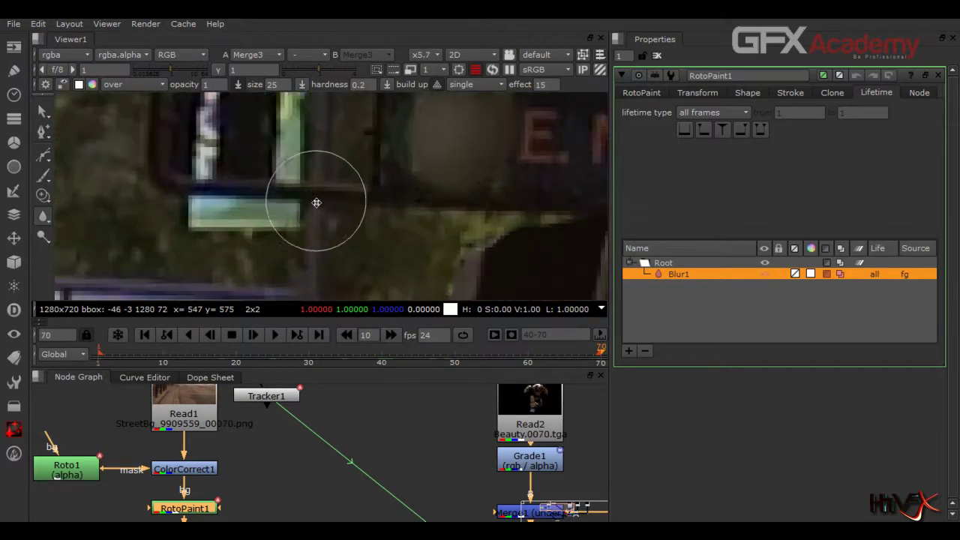
mouse_move(397, 171)
middle_down()
mouse_move(367, 247)
mouse_move(383, 235)
middle_up()
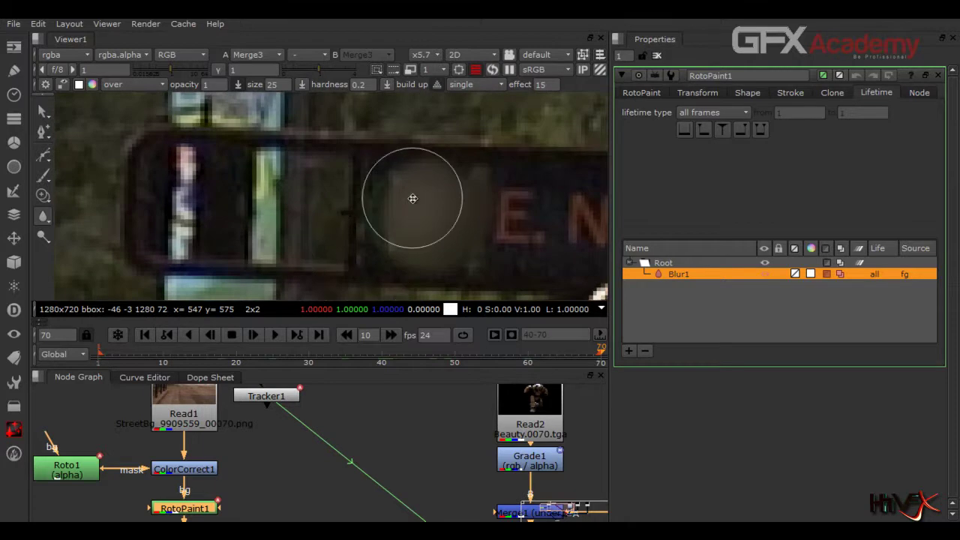
click(43, 111)
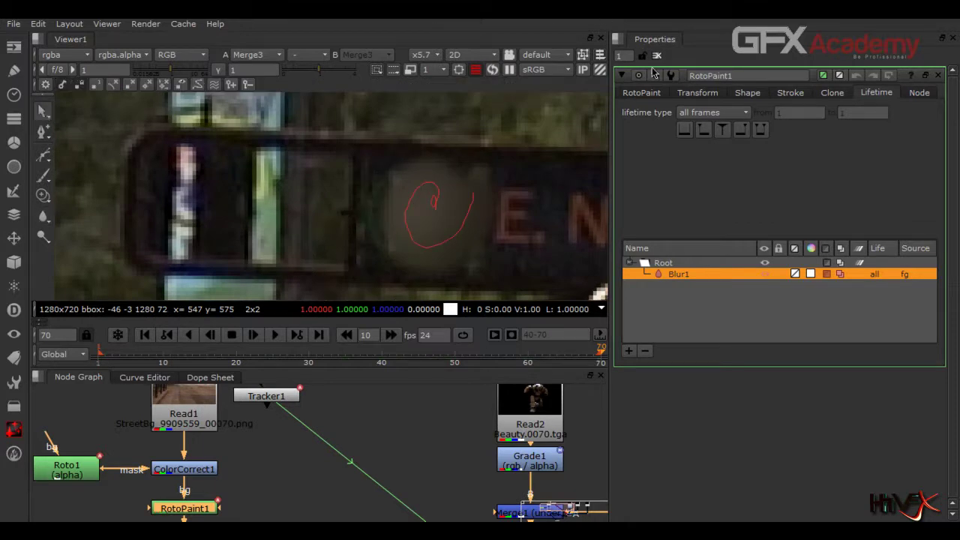
click(689, 94)
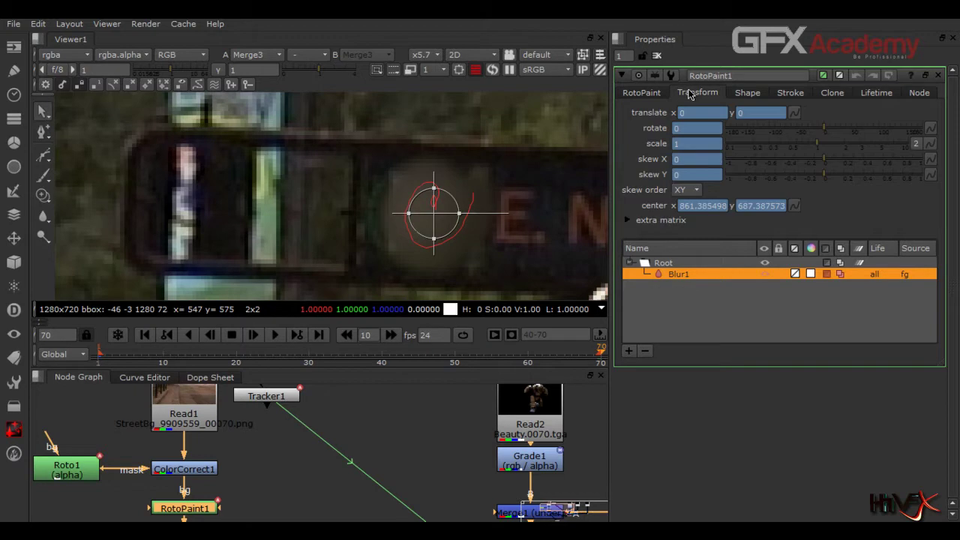
drag(435, 216, 418, 216)
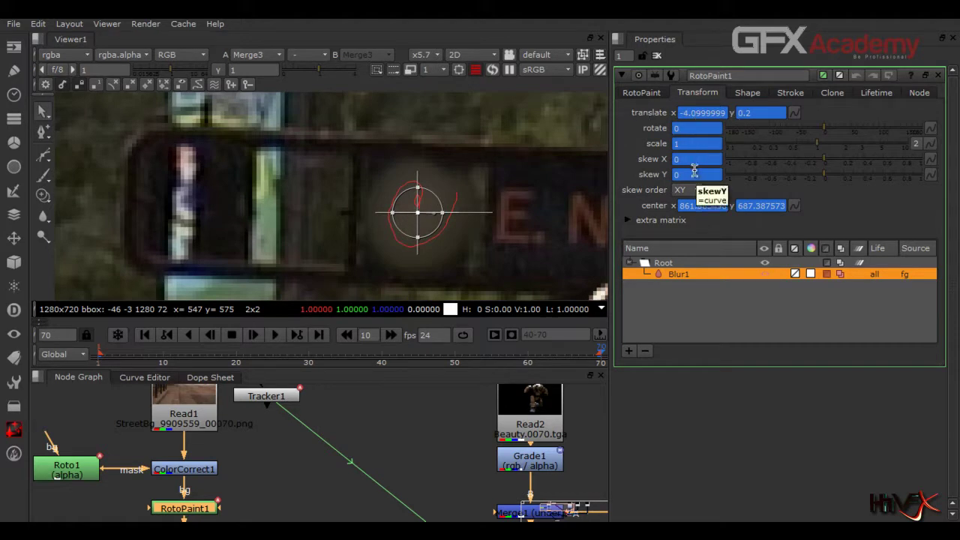
click(638, 95)
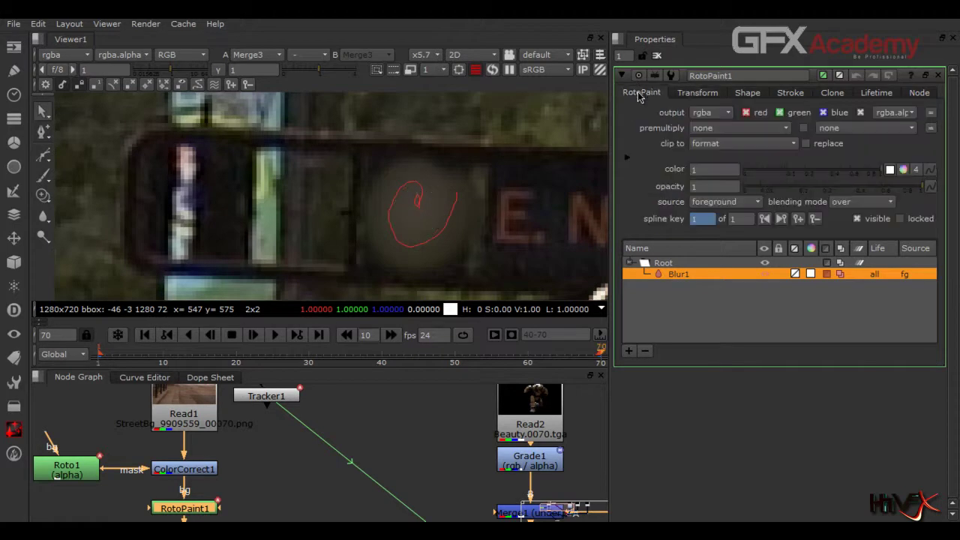
click(671, 309)
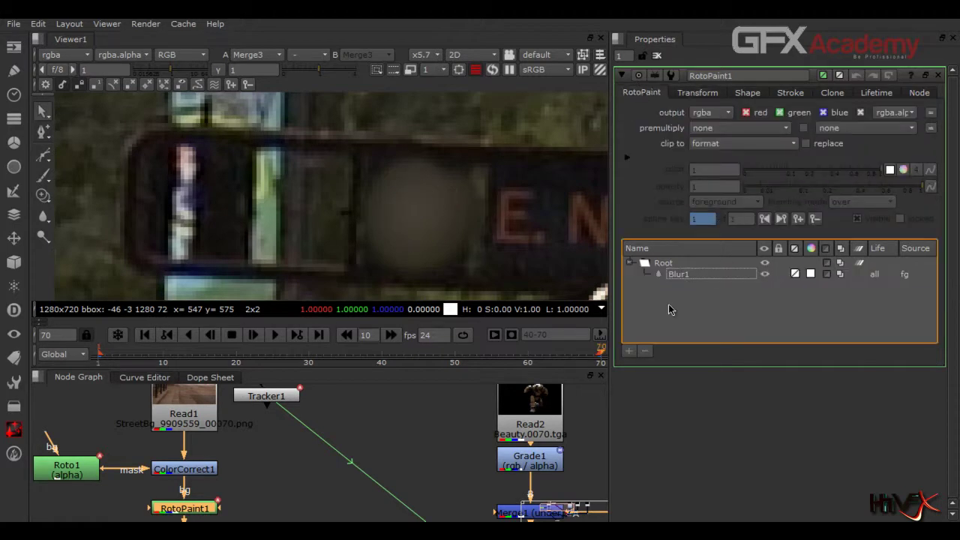
Play the sequence from frame 1 to check the blur's movement with the sign, and examine the watermark and whole composite
click(147, 335)
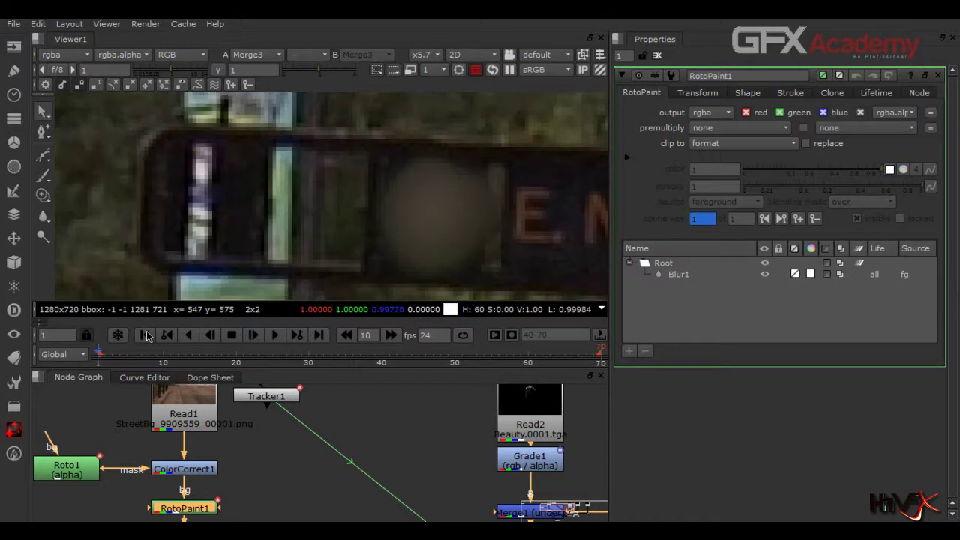
click(274, 334)
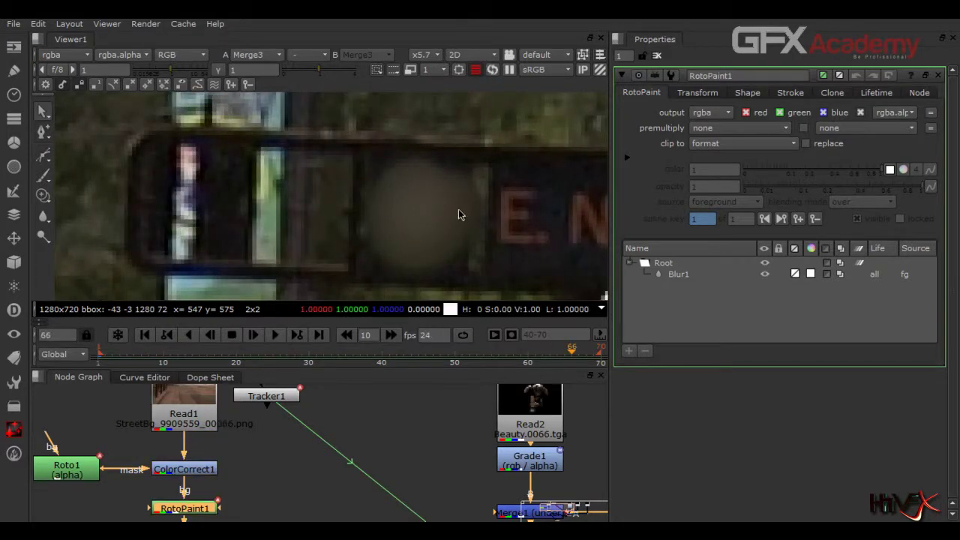
scroll(459, 210, down, 4)
scroll(247, 231, right, 10)
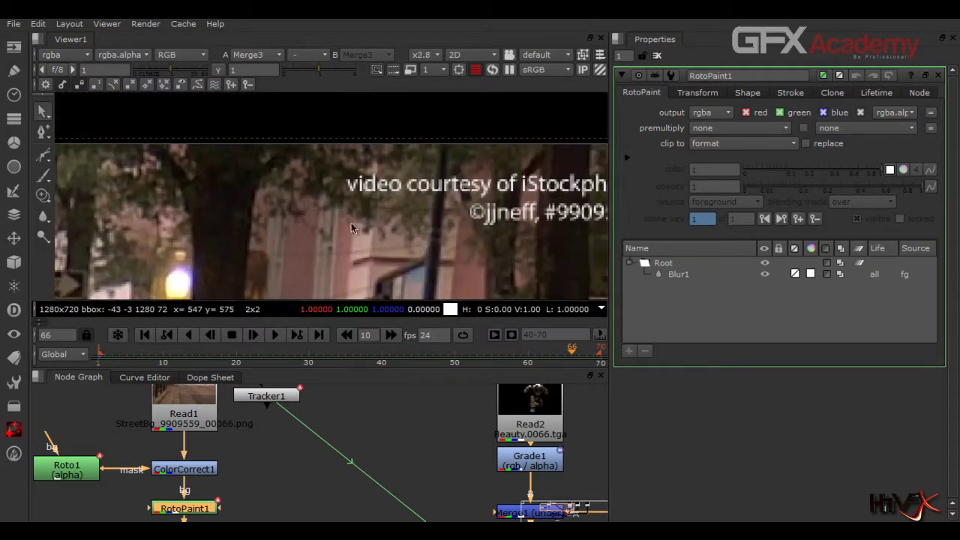
scroll(279, 225, down, 8)
scroll(324, 229, up, 3)
middle_drag(324, 229, 403, 196)
scroll(403, 197, down, 4)
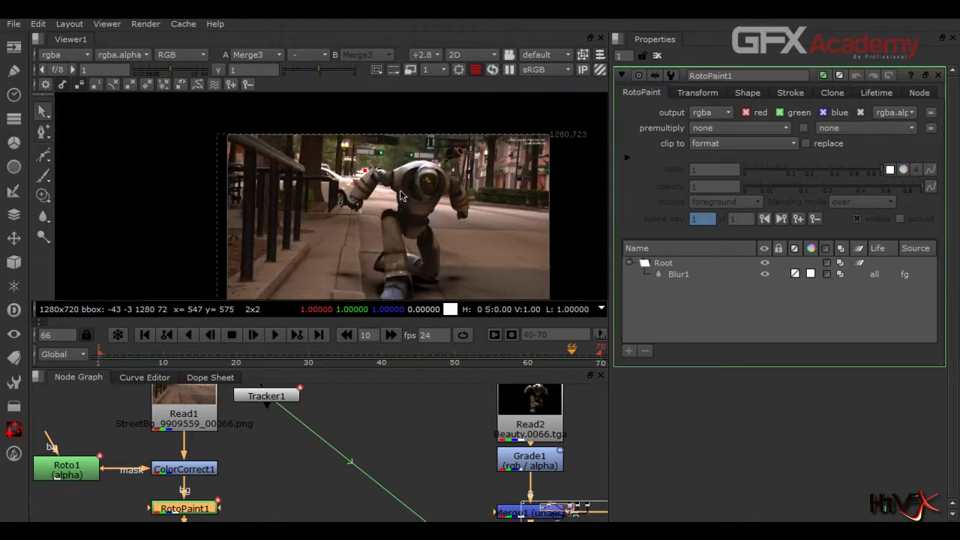
scroll(400, 196, down, 1)
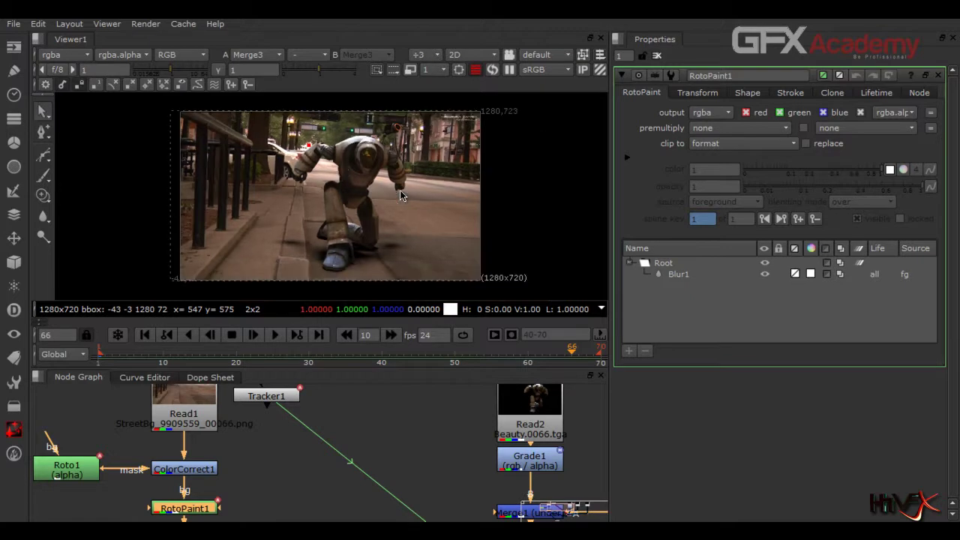